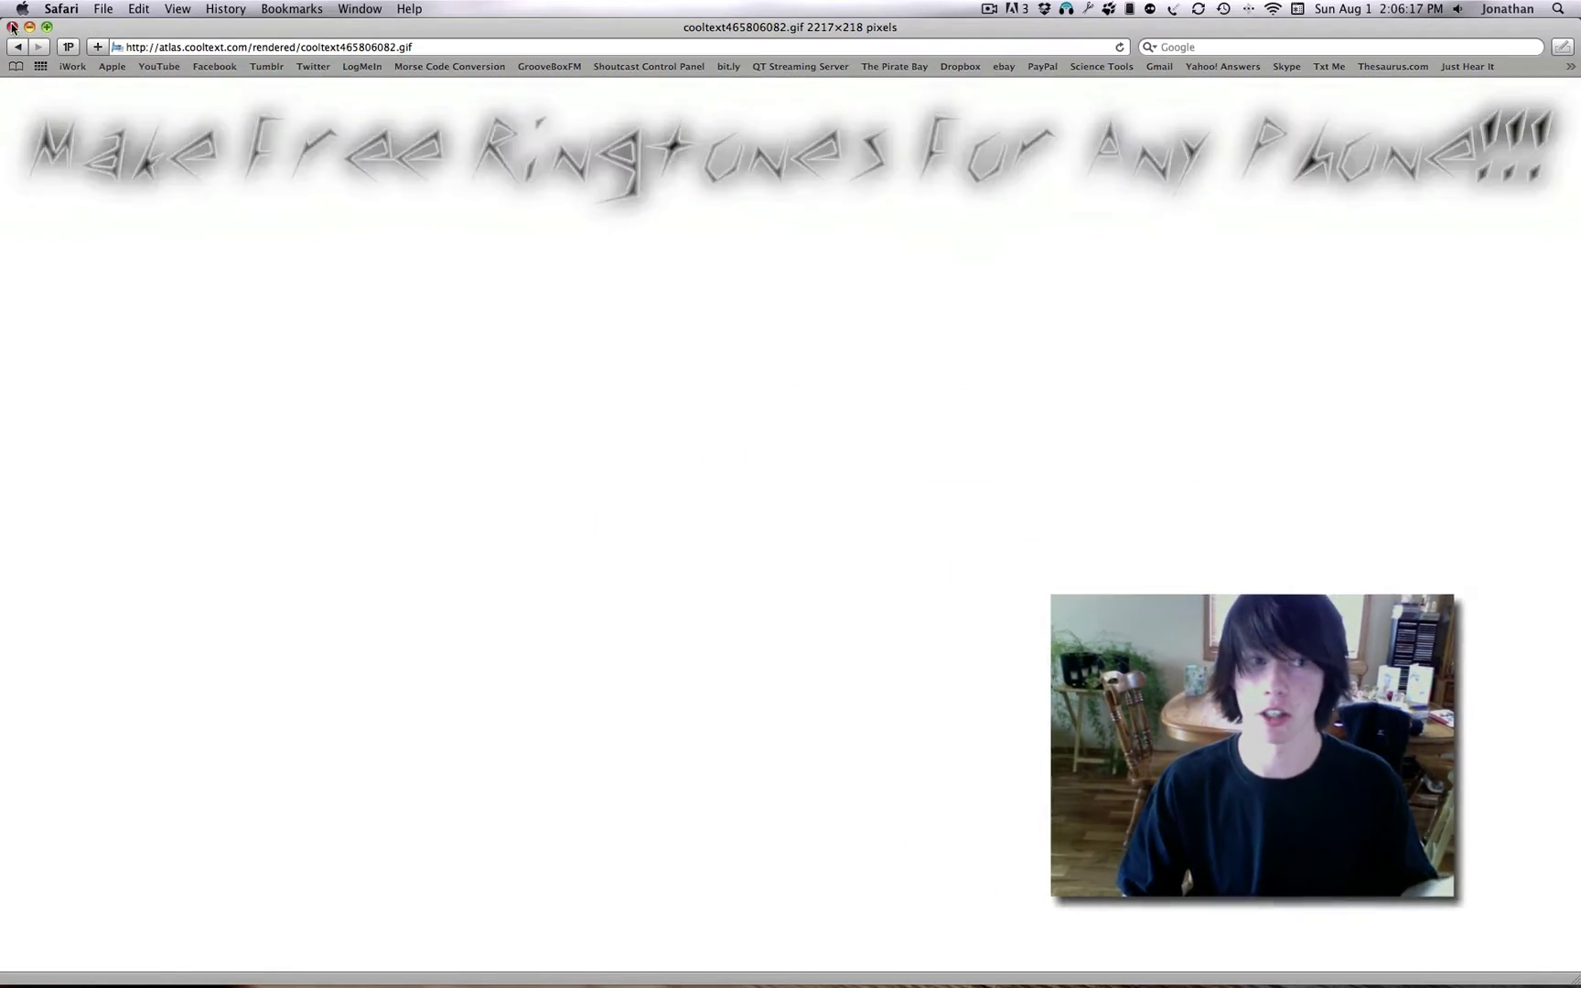
Close Safari and locate Pro Nails (Rusko Remix) in the iTunes music library.
{"action": "left_click", "coordinate": [12, 27]}
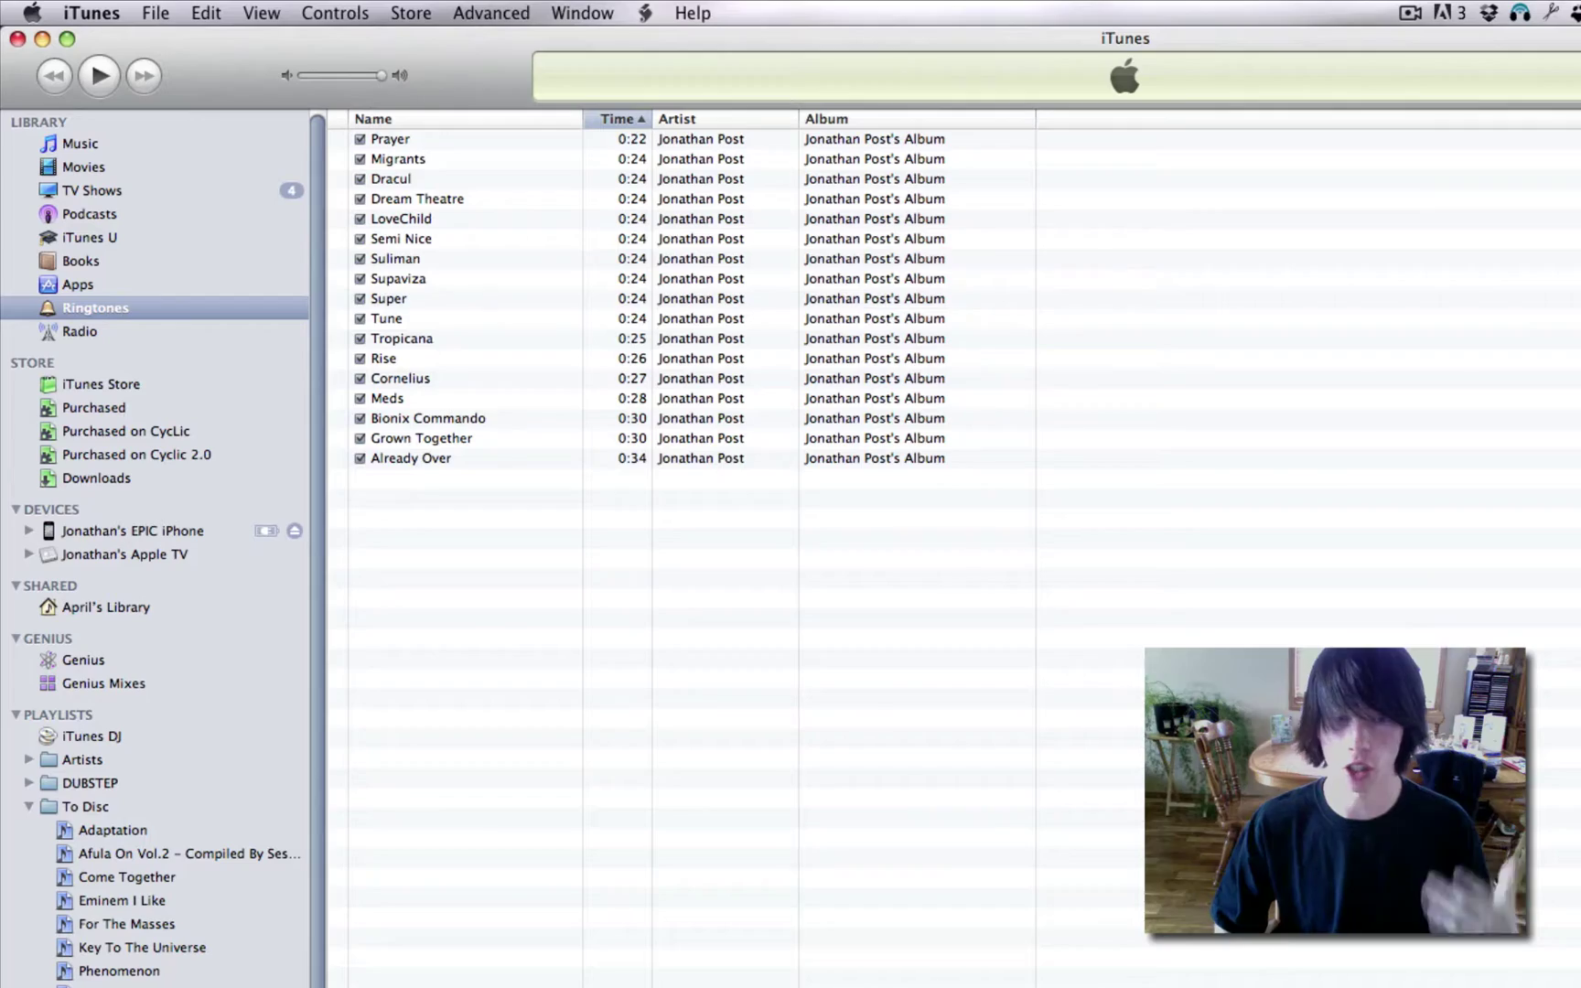
{"action": "left_click", "coordinate": [115, 144]}
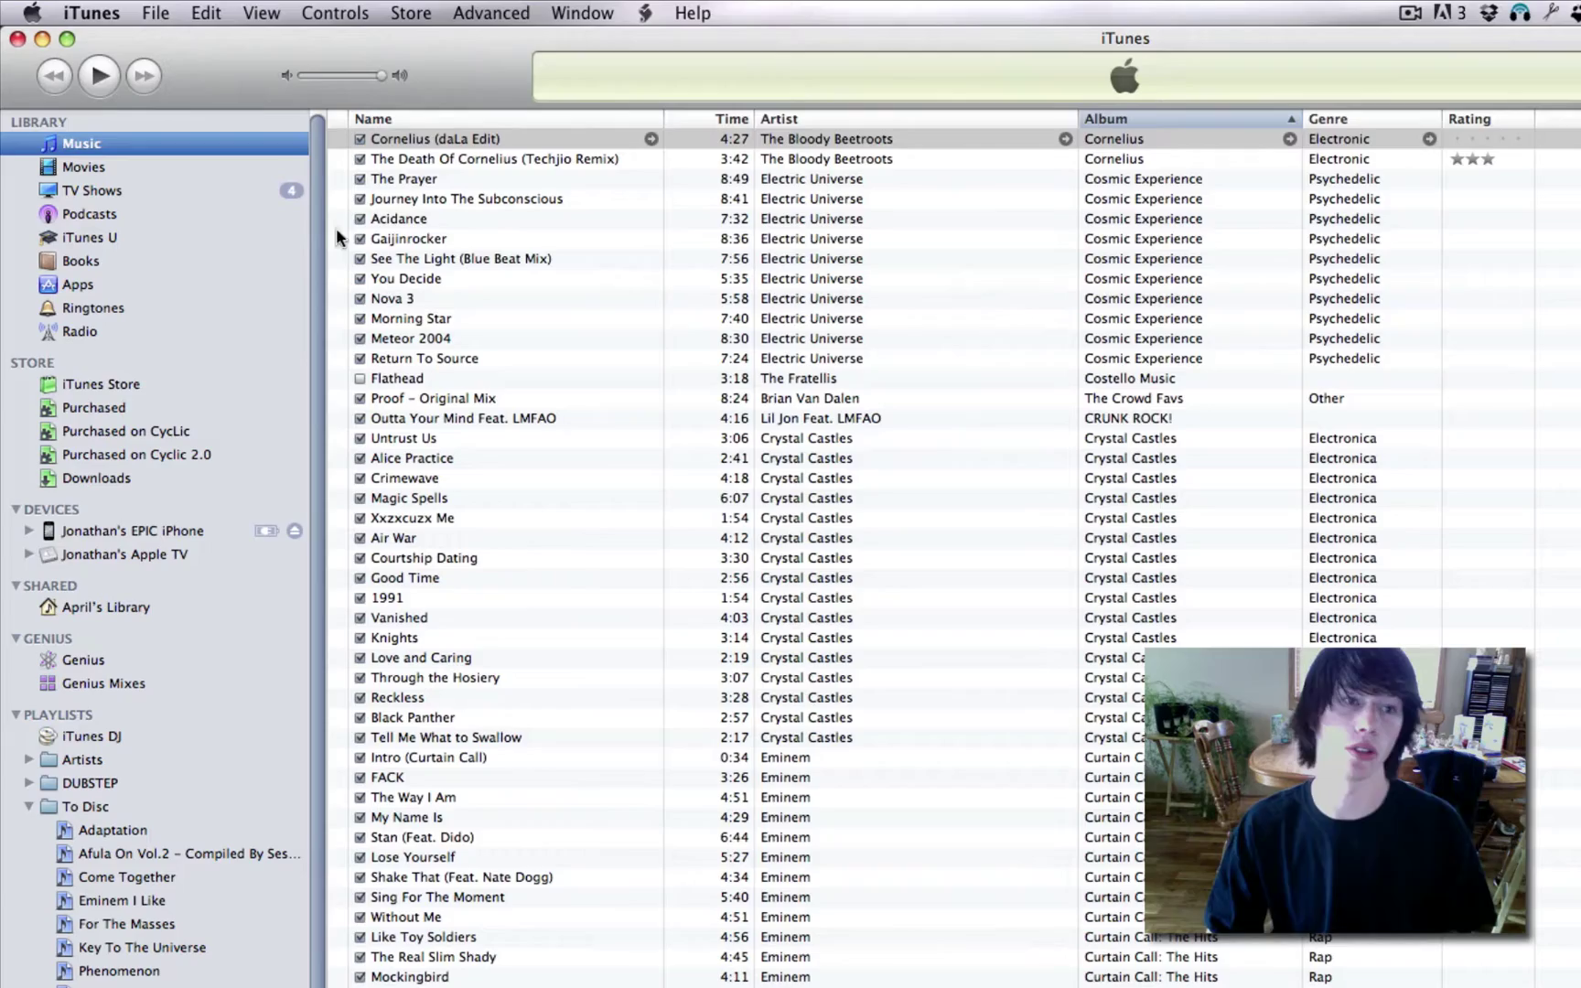
{"action": "left_click", "coordinate": [495, 230]}
{"action": "scroll", "coordinate": [537, 235], "scroll_direction": "down", "scroll_amount": 20}
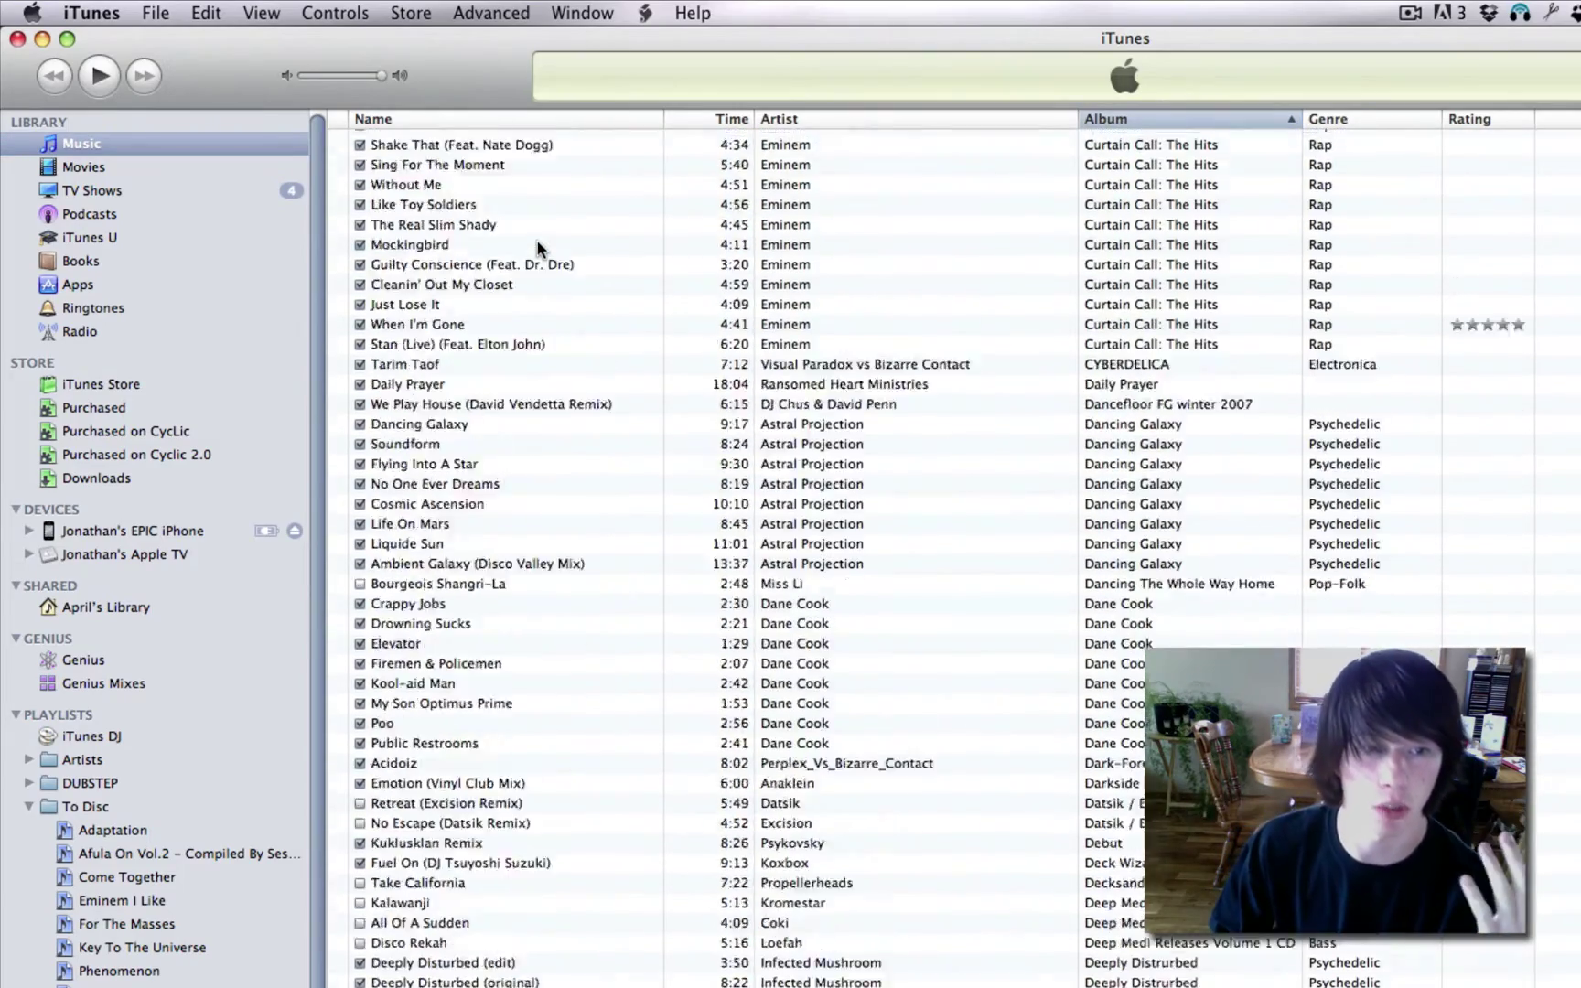
{"action": "scroll", "coordinate": [539, 240], "scroll_direction": "down", "scroll_amount": 20}
{"action": "left_click", "coordinate": [600, 766]}
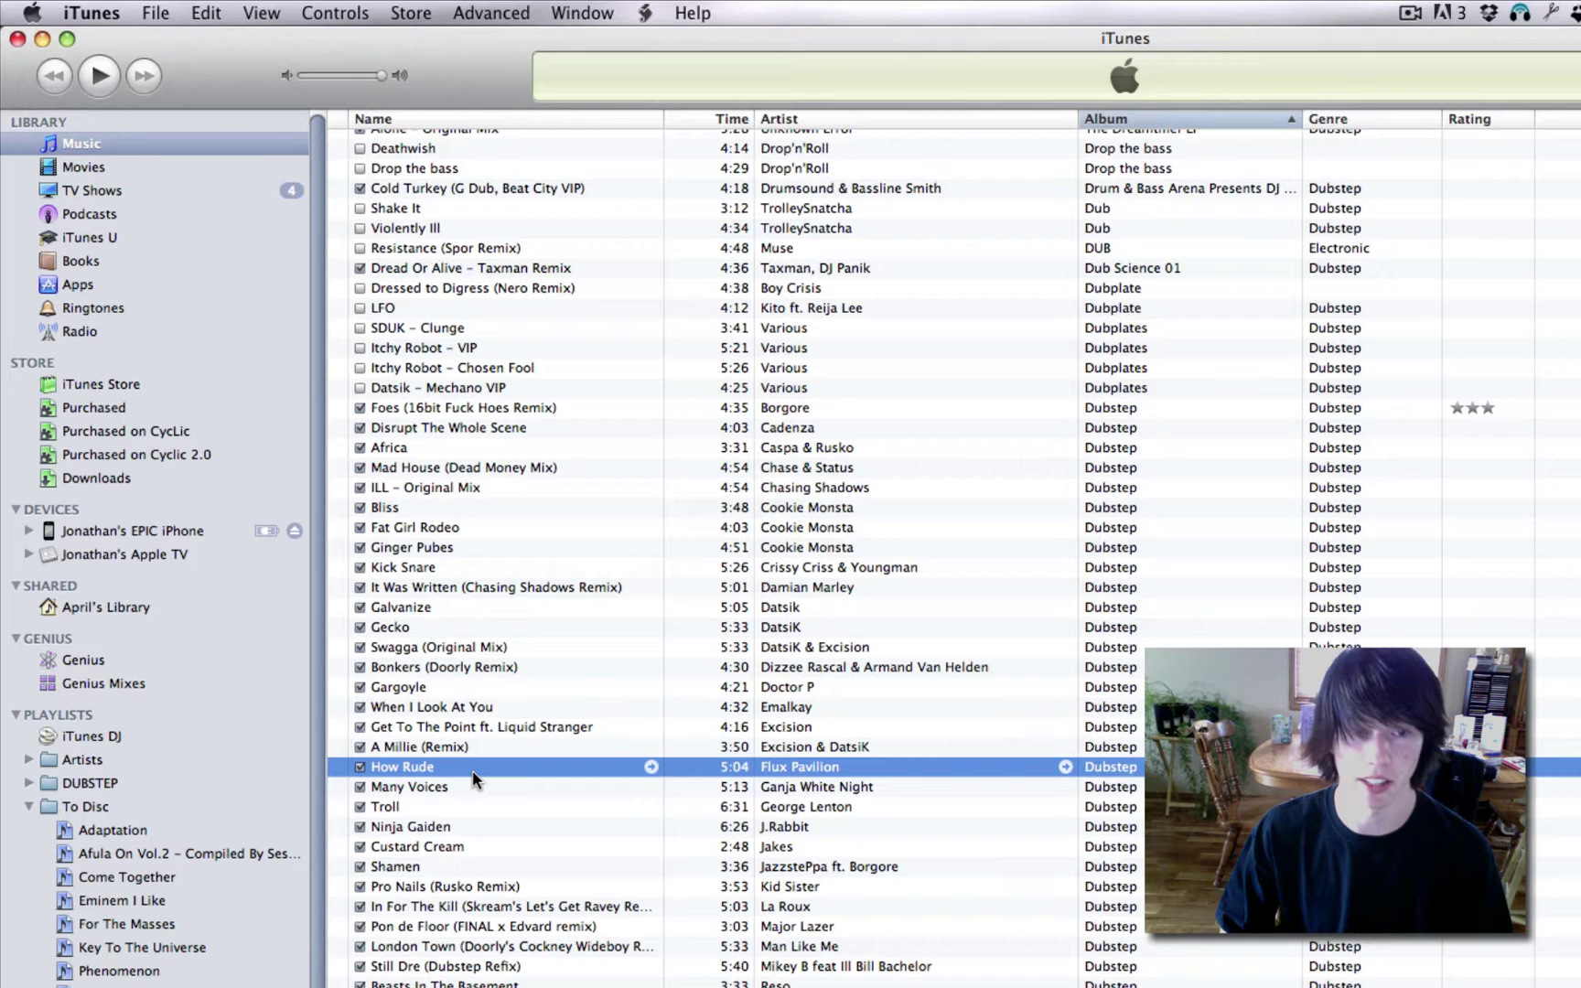
{"action": "key", "text": "Down"}
{"action": "key", "text": "Down"}
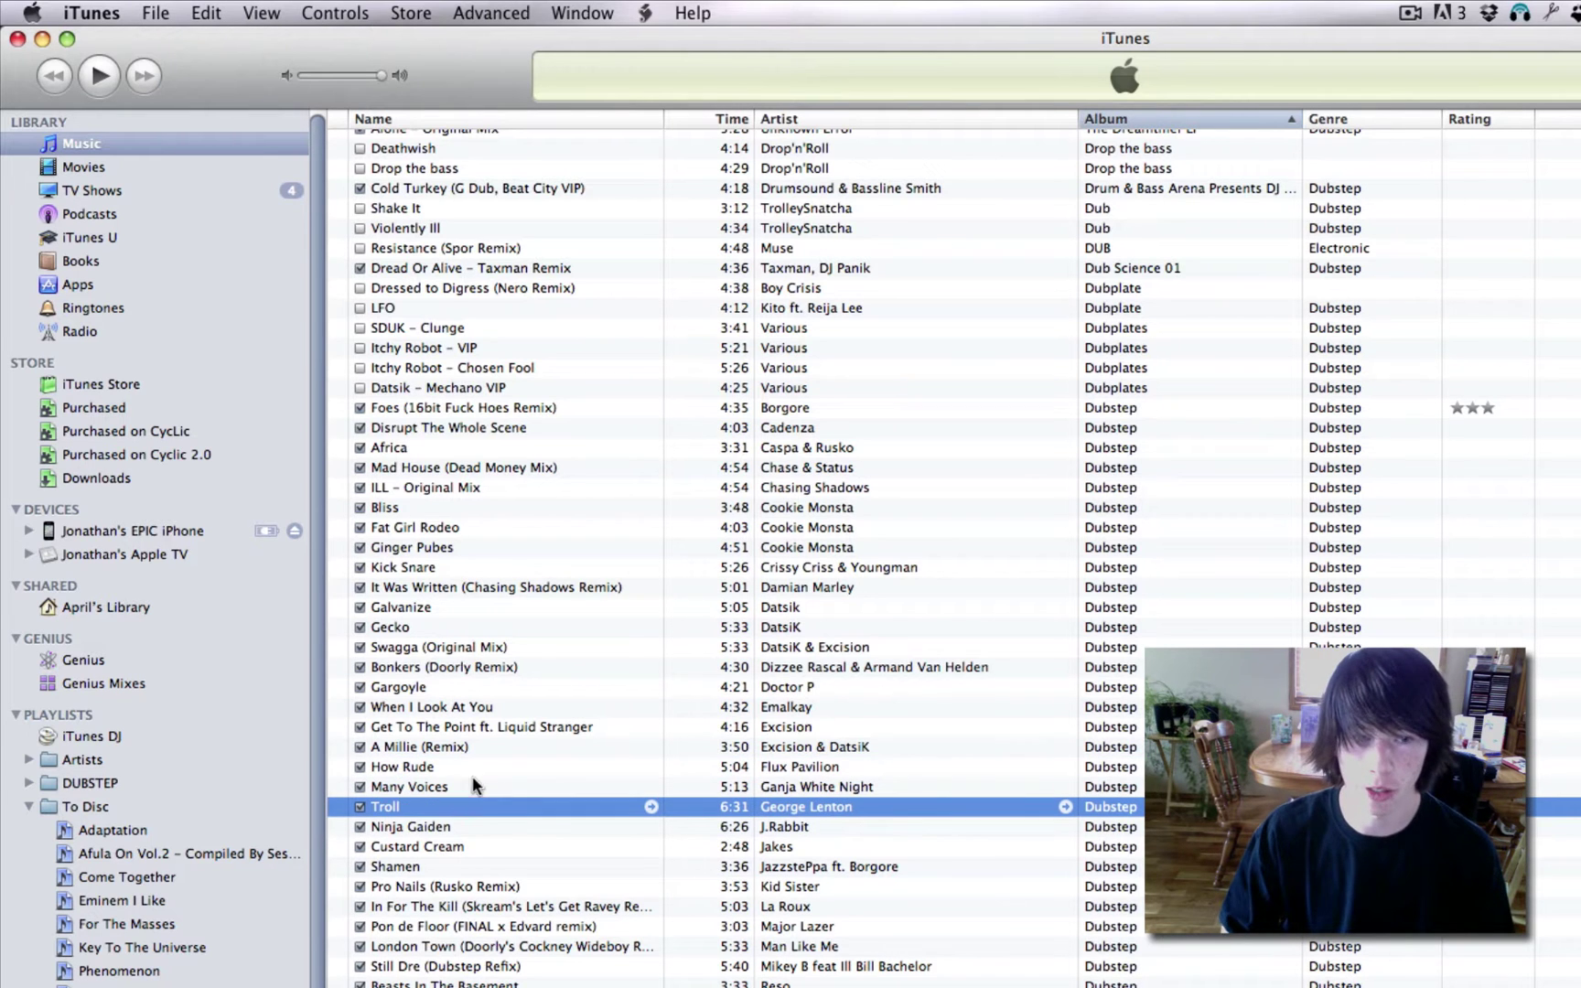
{"action": "scroll", "coordinate": [444, 864], "scroll_direction": "down", "scroll_amount": 3}
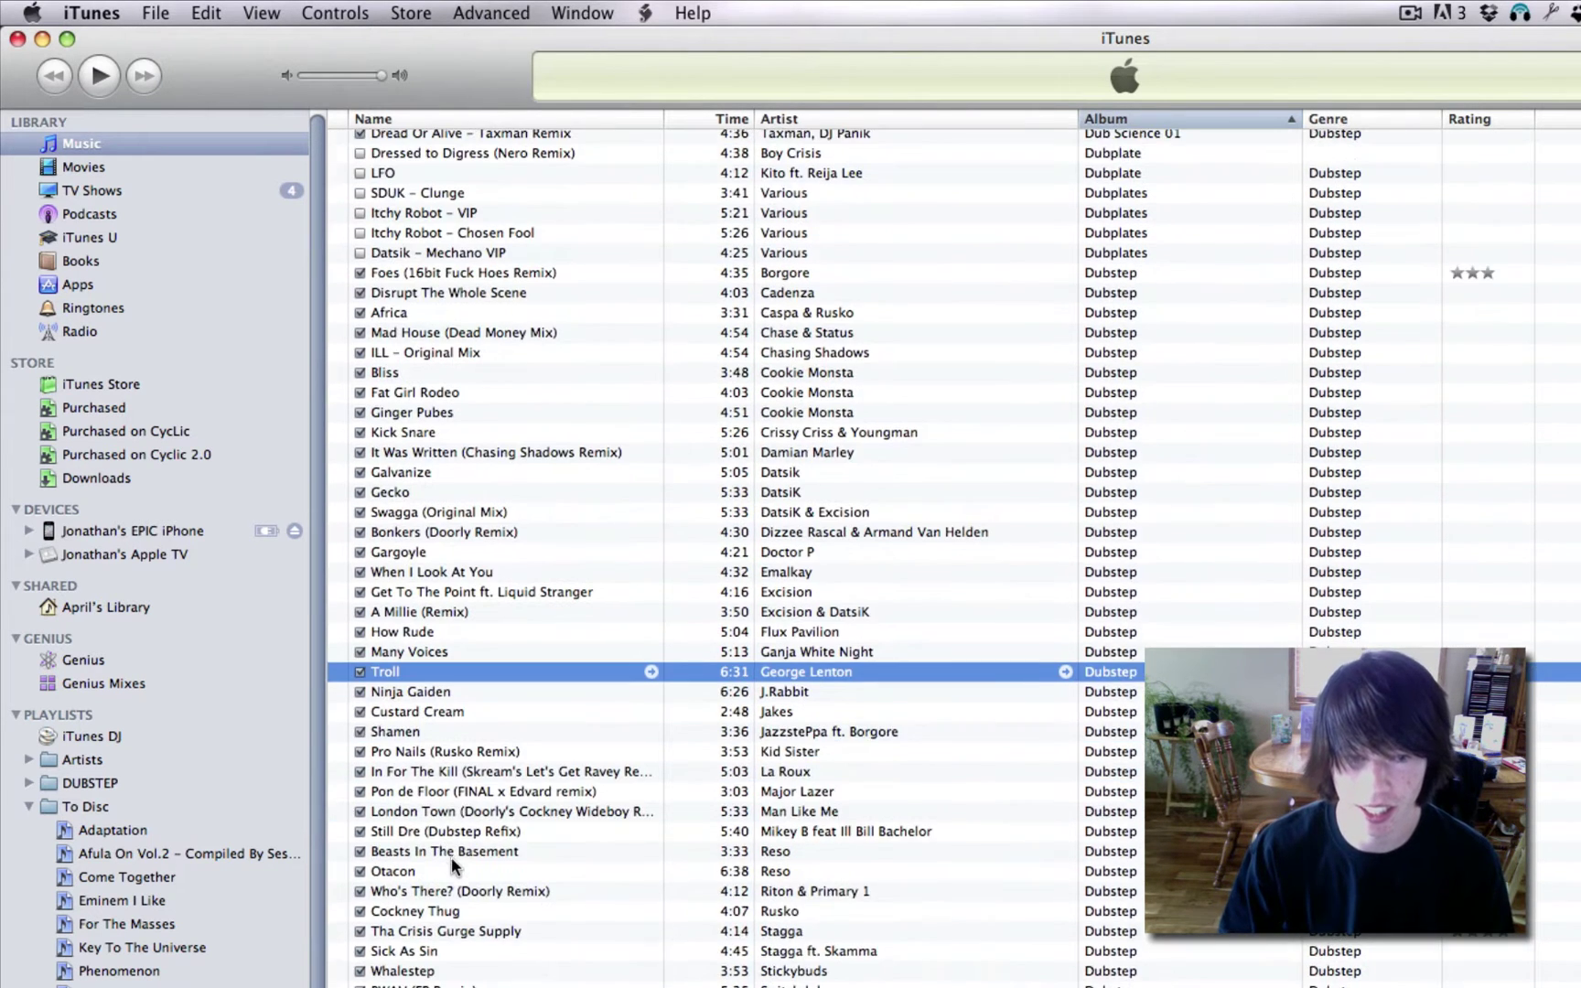
{"action": "left_click", "coordinate": [413, 754]}
Preview the track around 0:32, then drag it onto the desktop as an mp3.
{"action": "double_click", "coordinate": [413, 755]}
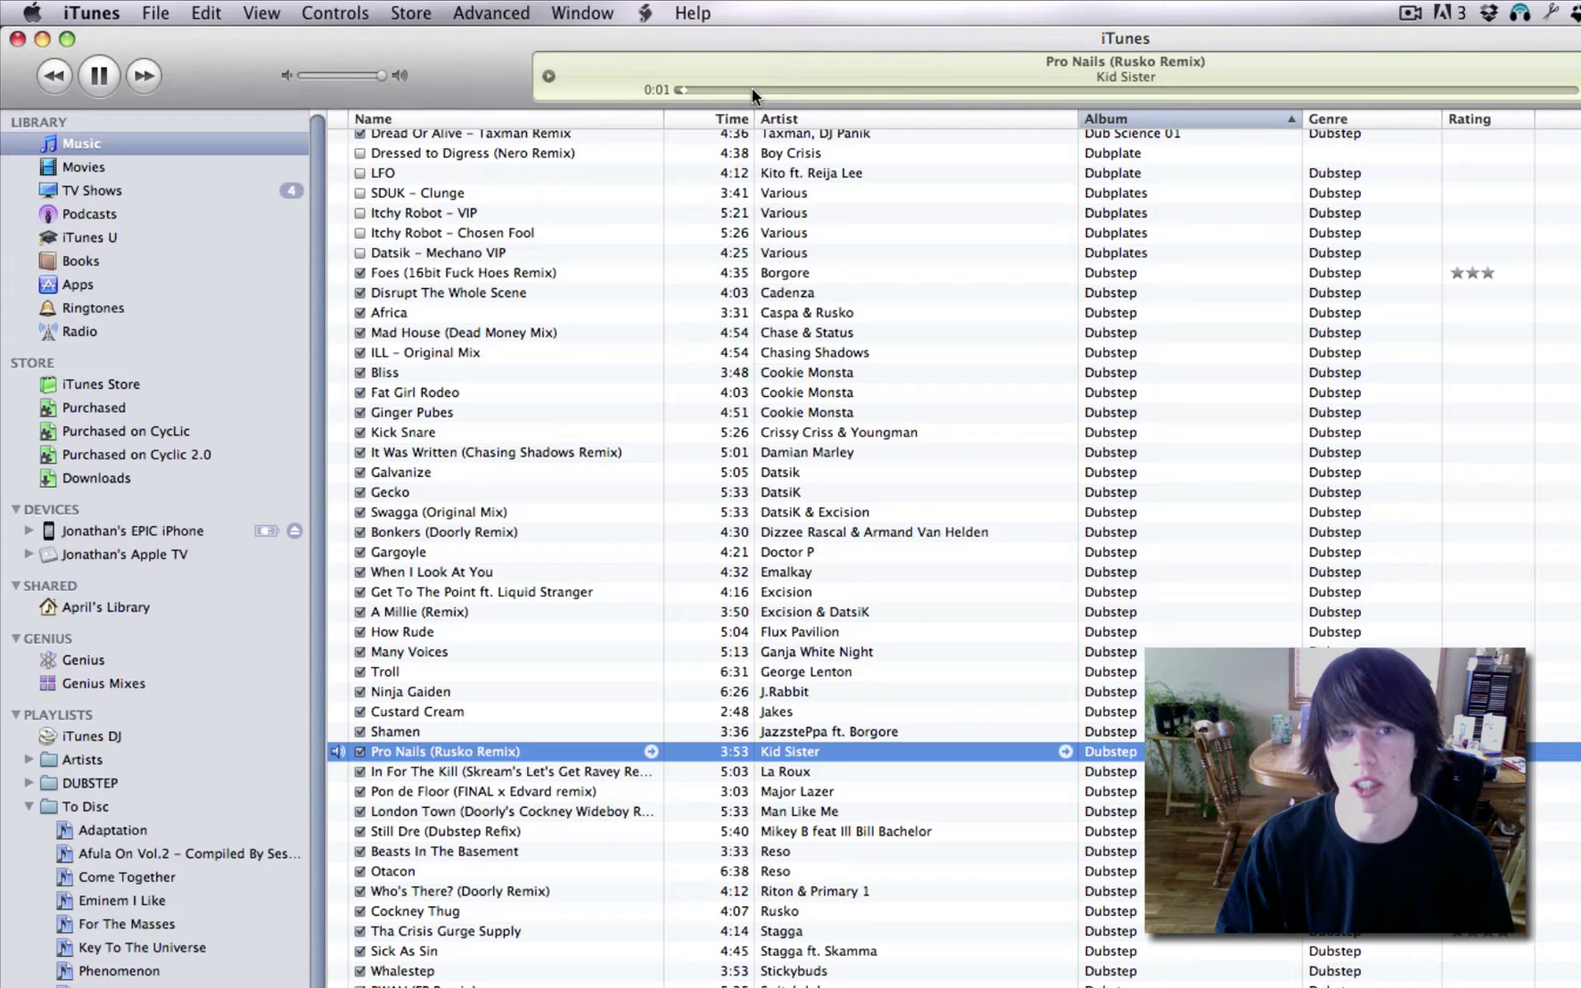
{"action": "left_click_drag", "start_coordinate": [752, 89], "coordinate": [803, 91]}
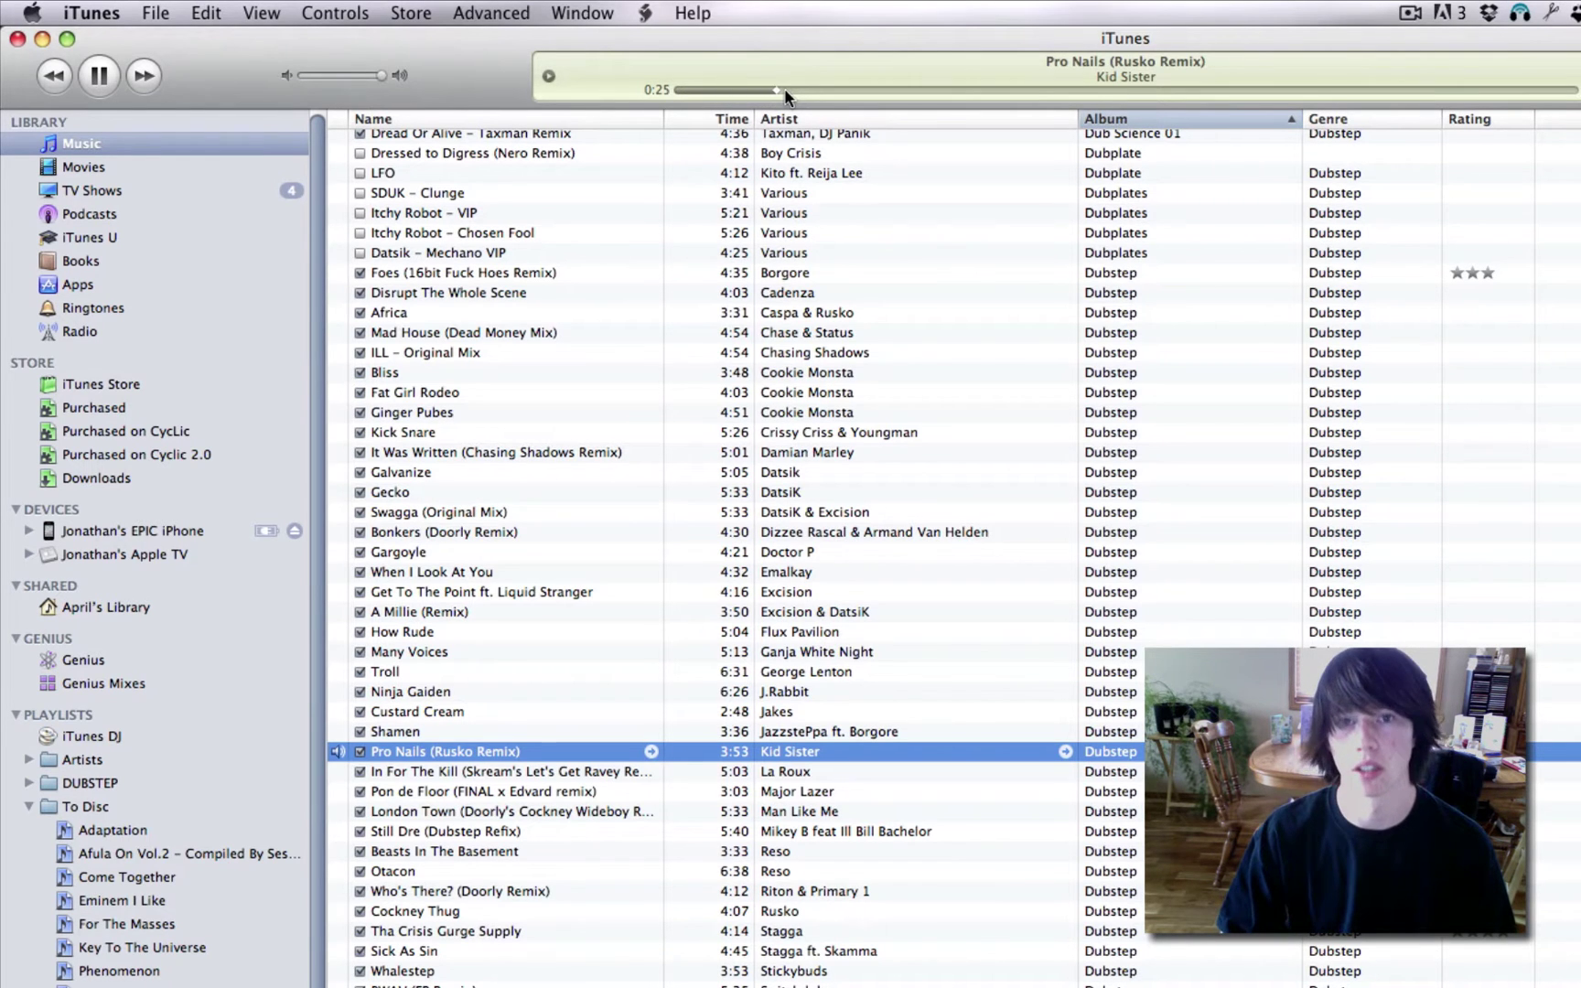
{"action": "left_click", "coordinate": [100, 76]}
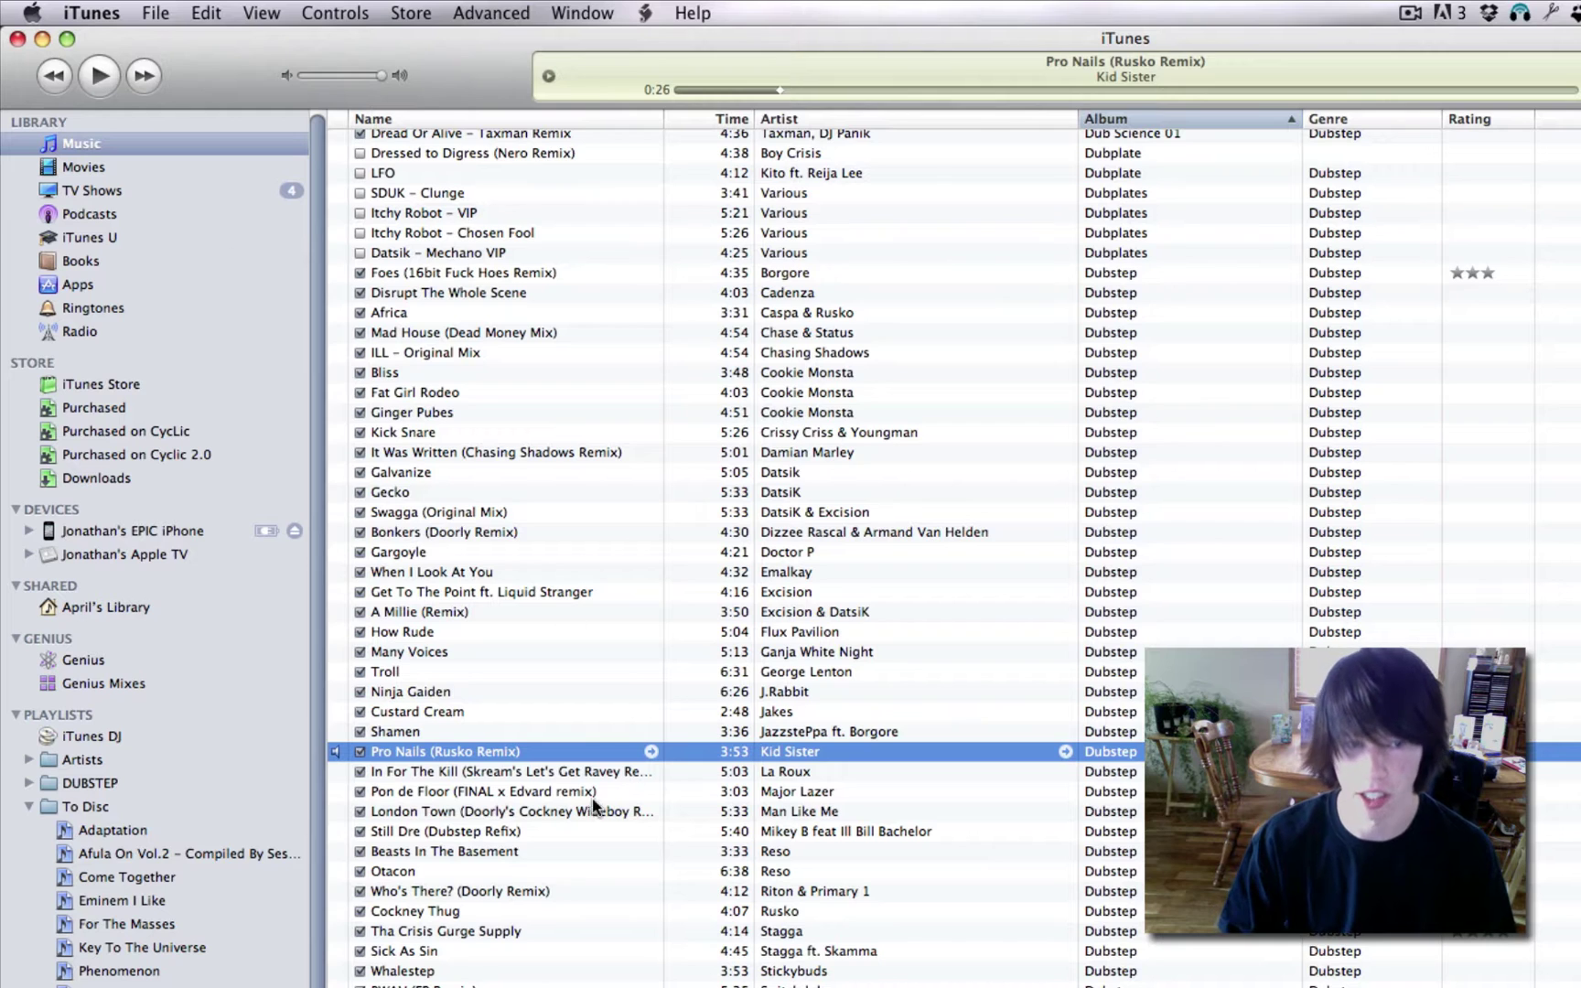
{"action": "key", "text": "space"}
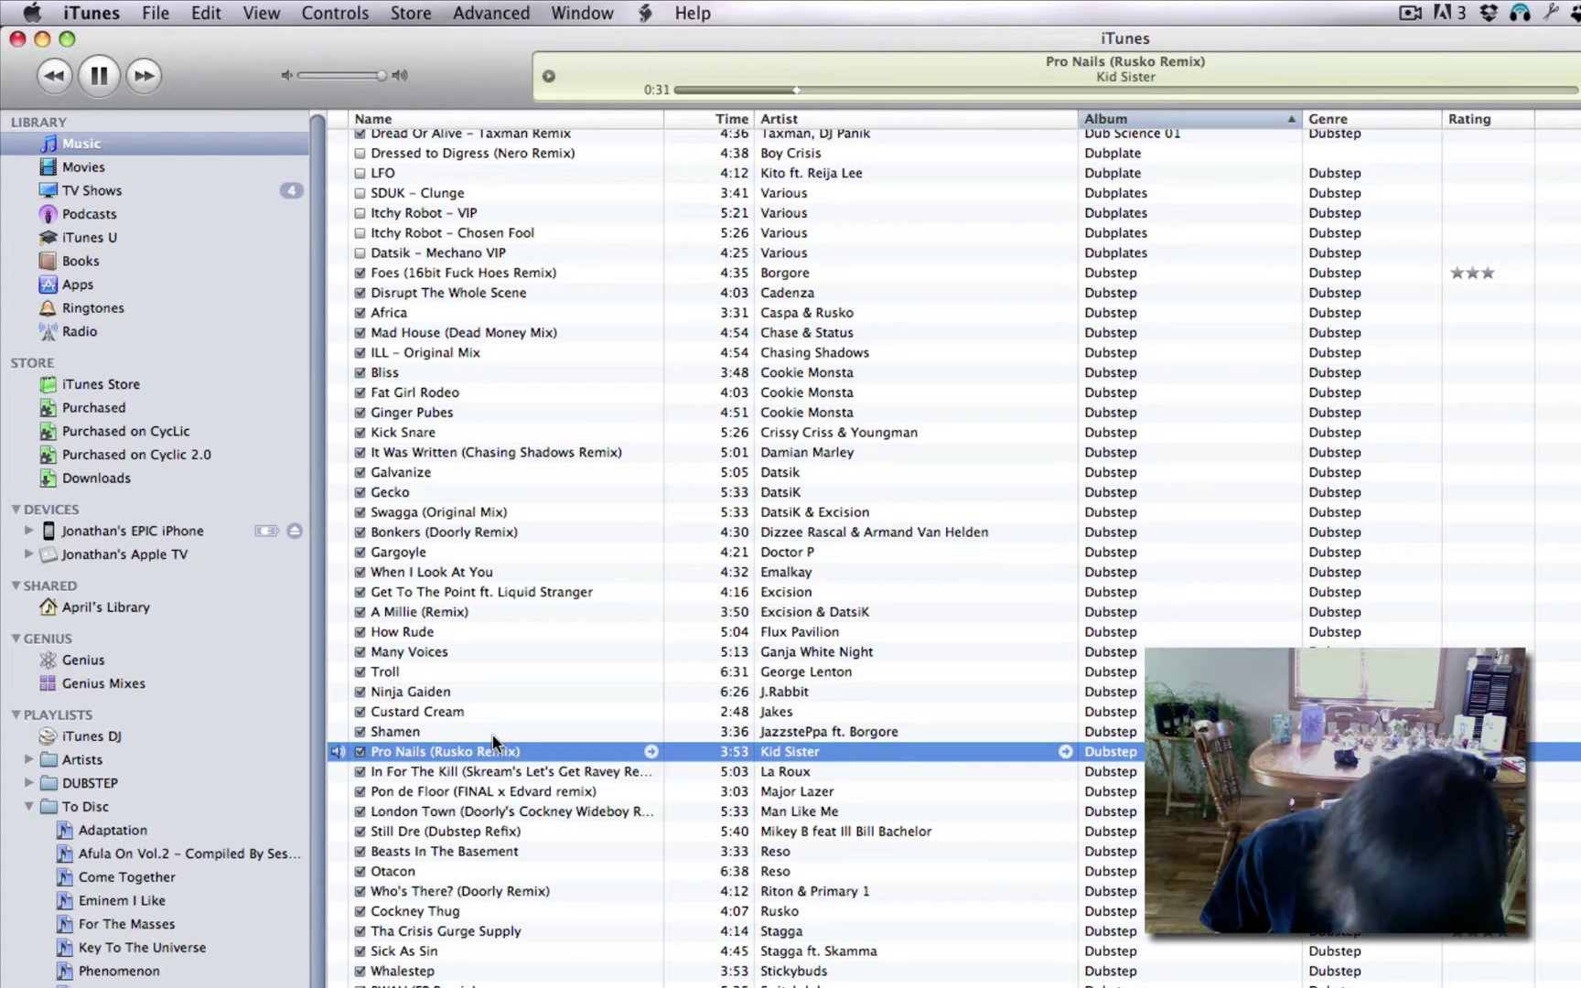
{"action": "key", "text": "space"}
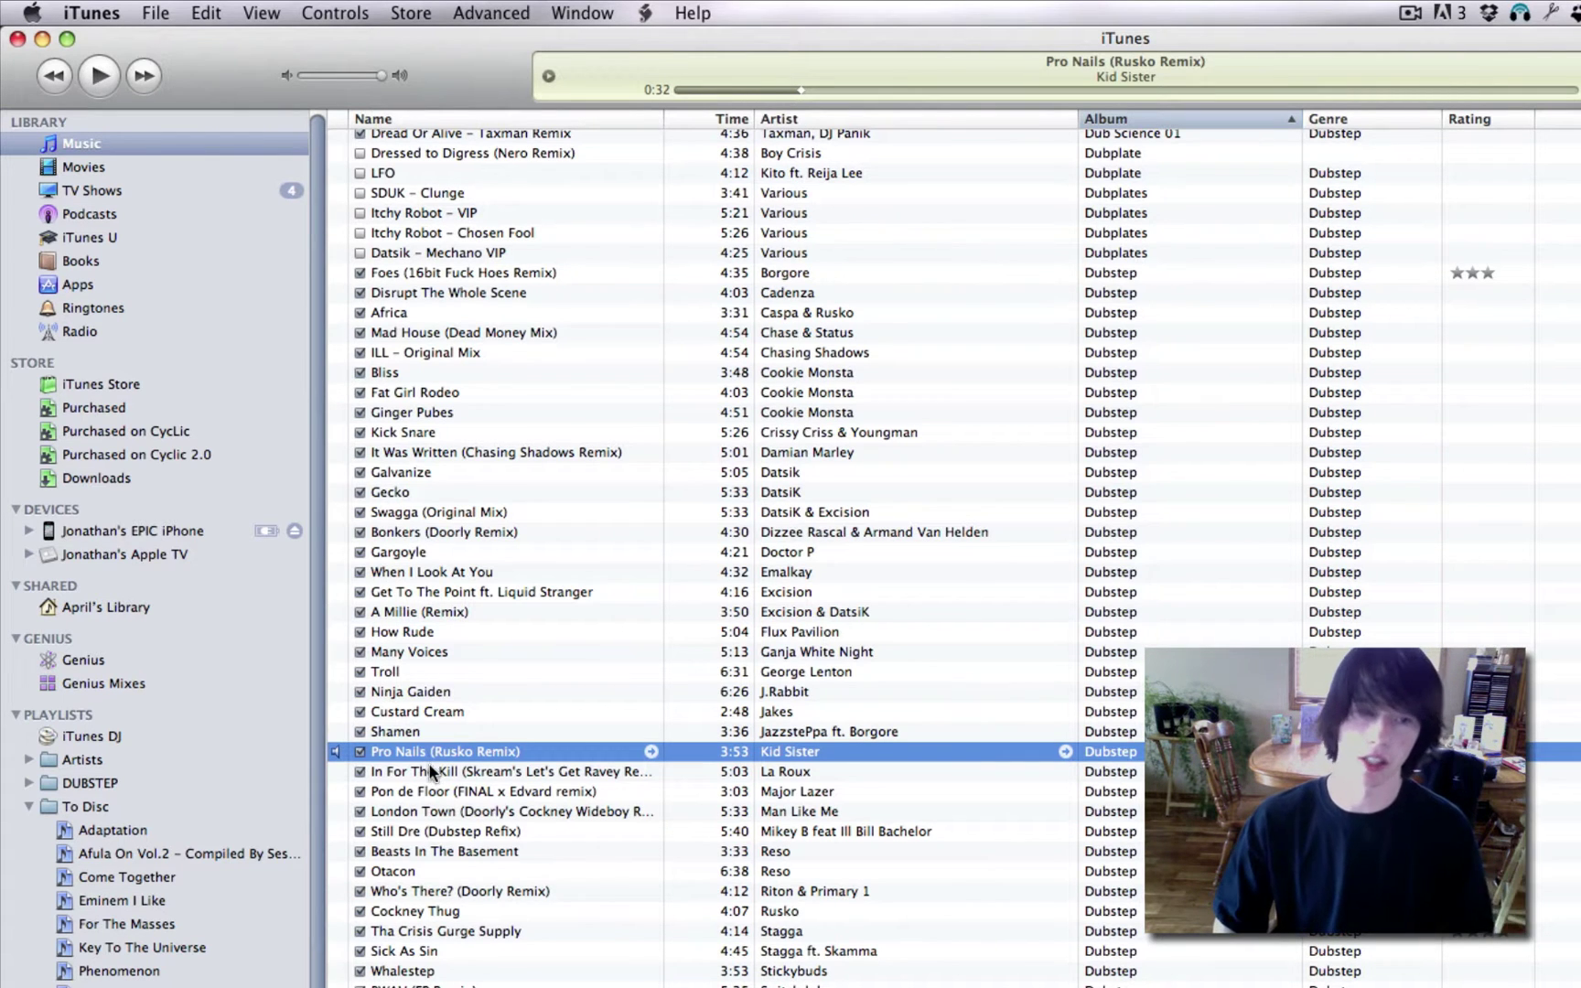
{"action": "left_click_drag", "start_coordinate": [439, 755], "coordinate": [835, 482]}
{"action": "key", "text": "F11"}
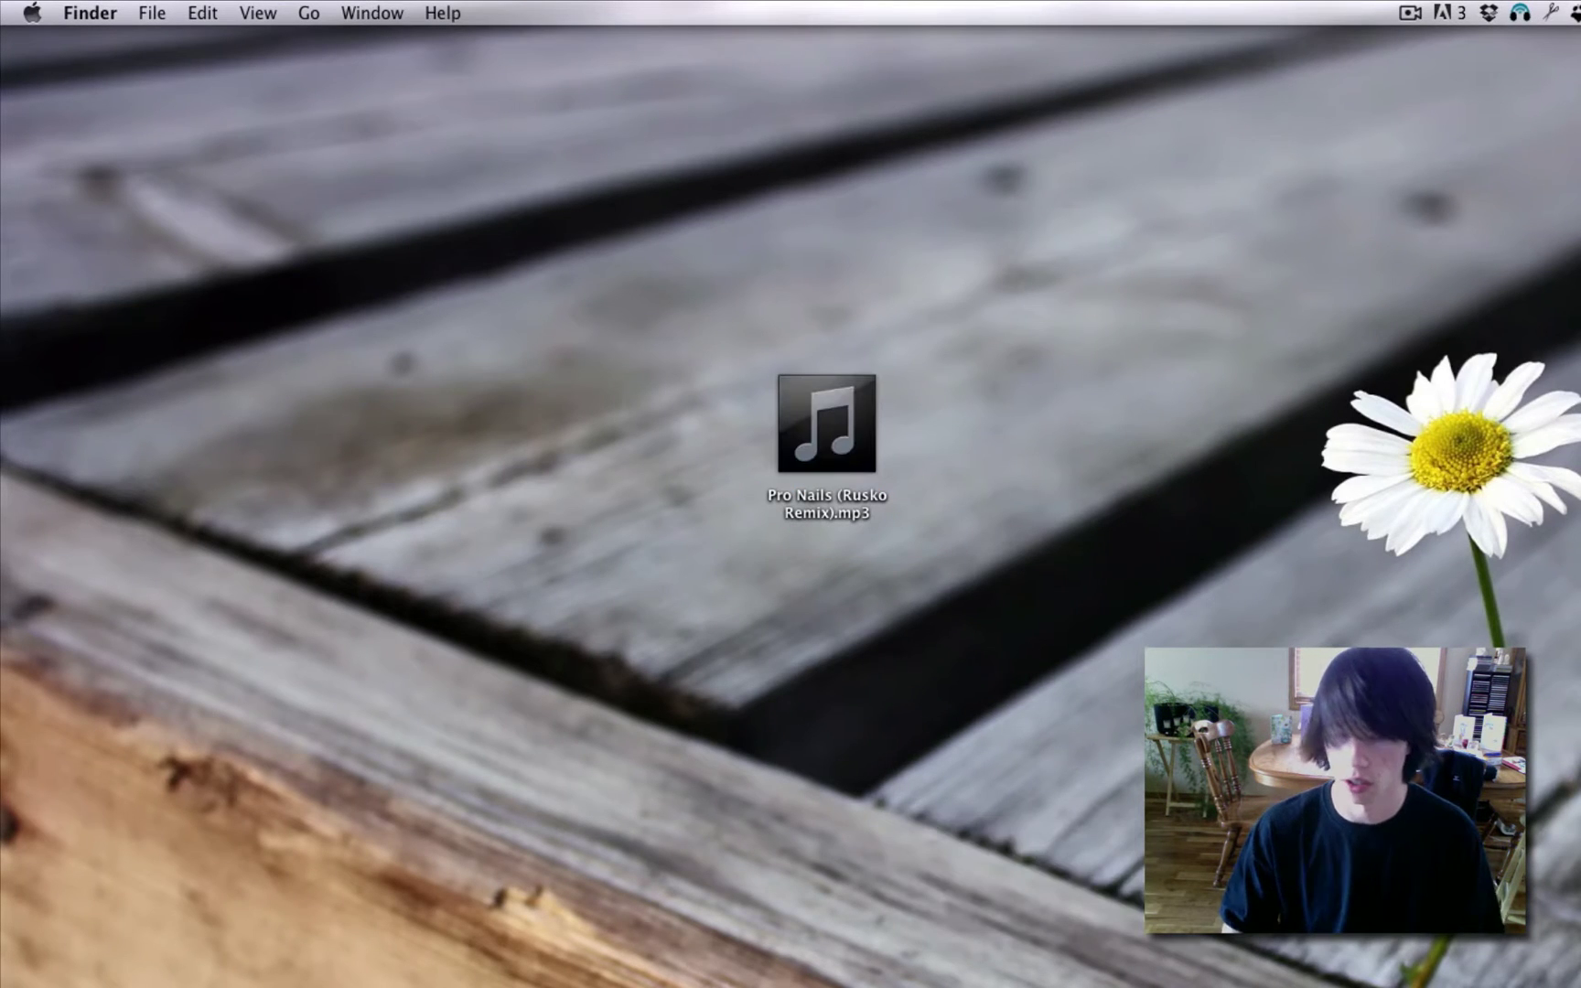
Launch GarageBand and create a new Piano project named Pro Nails.
{"action": "left_click", "coordinate": [942, 965]}
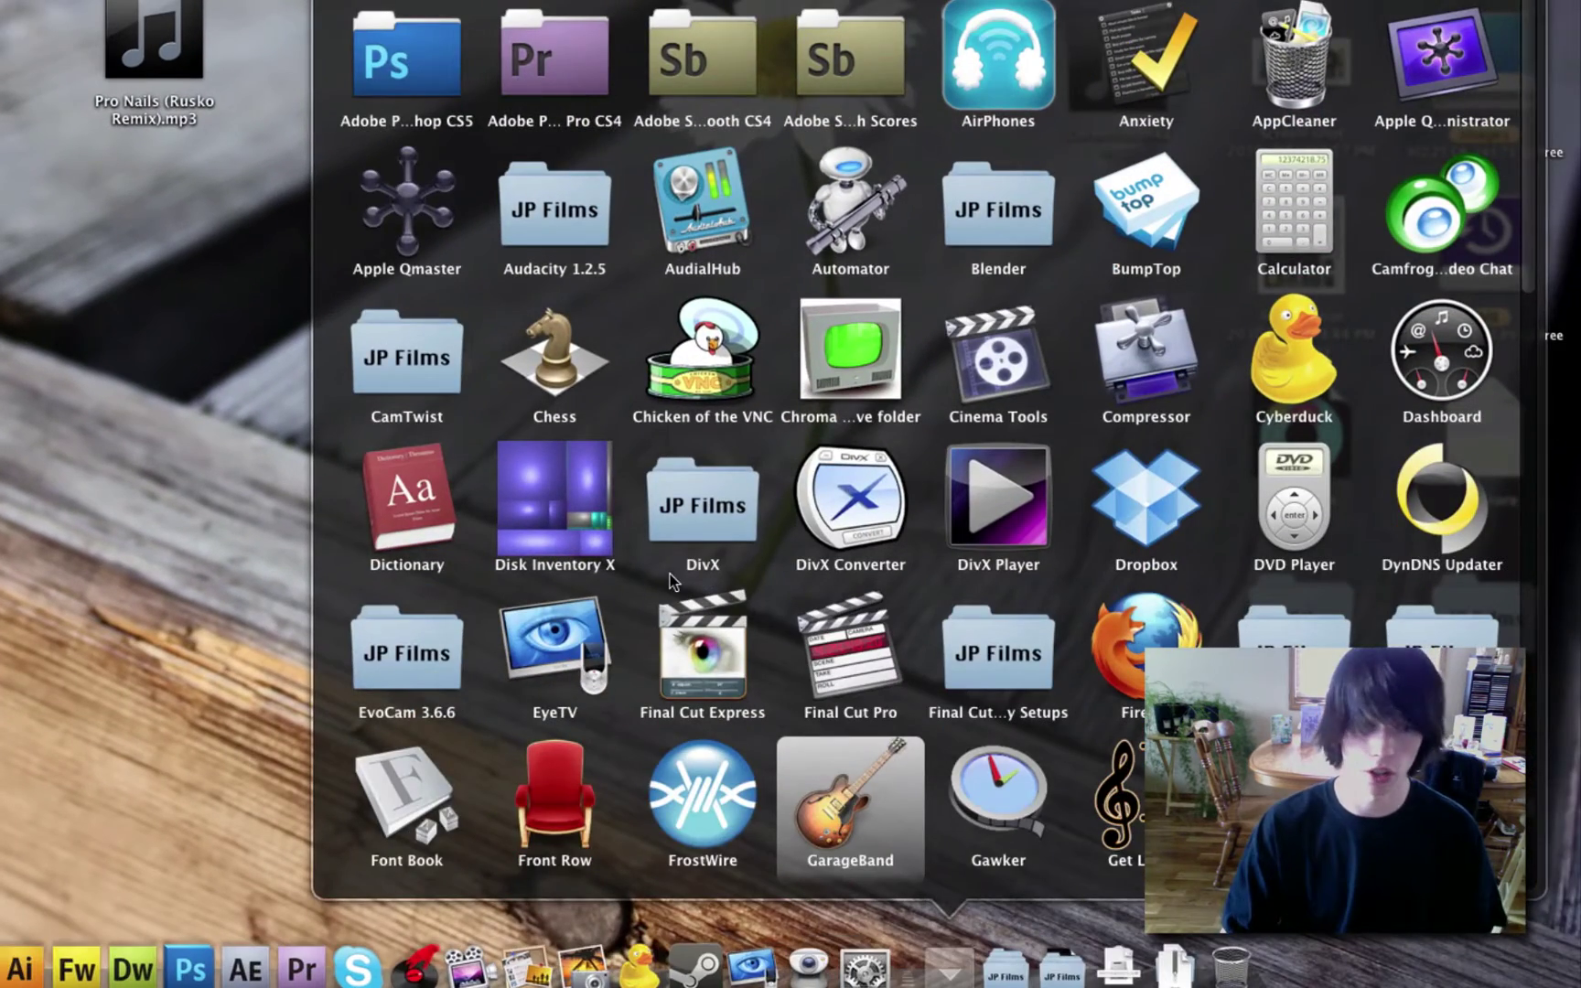
{"action": "left_click", "coordinate": [670, 573]}
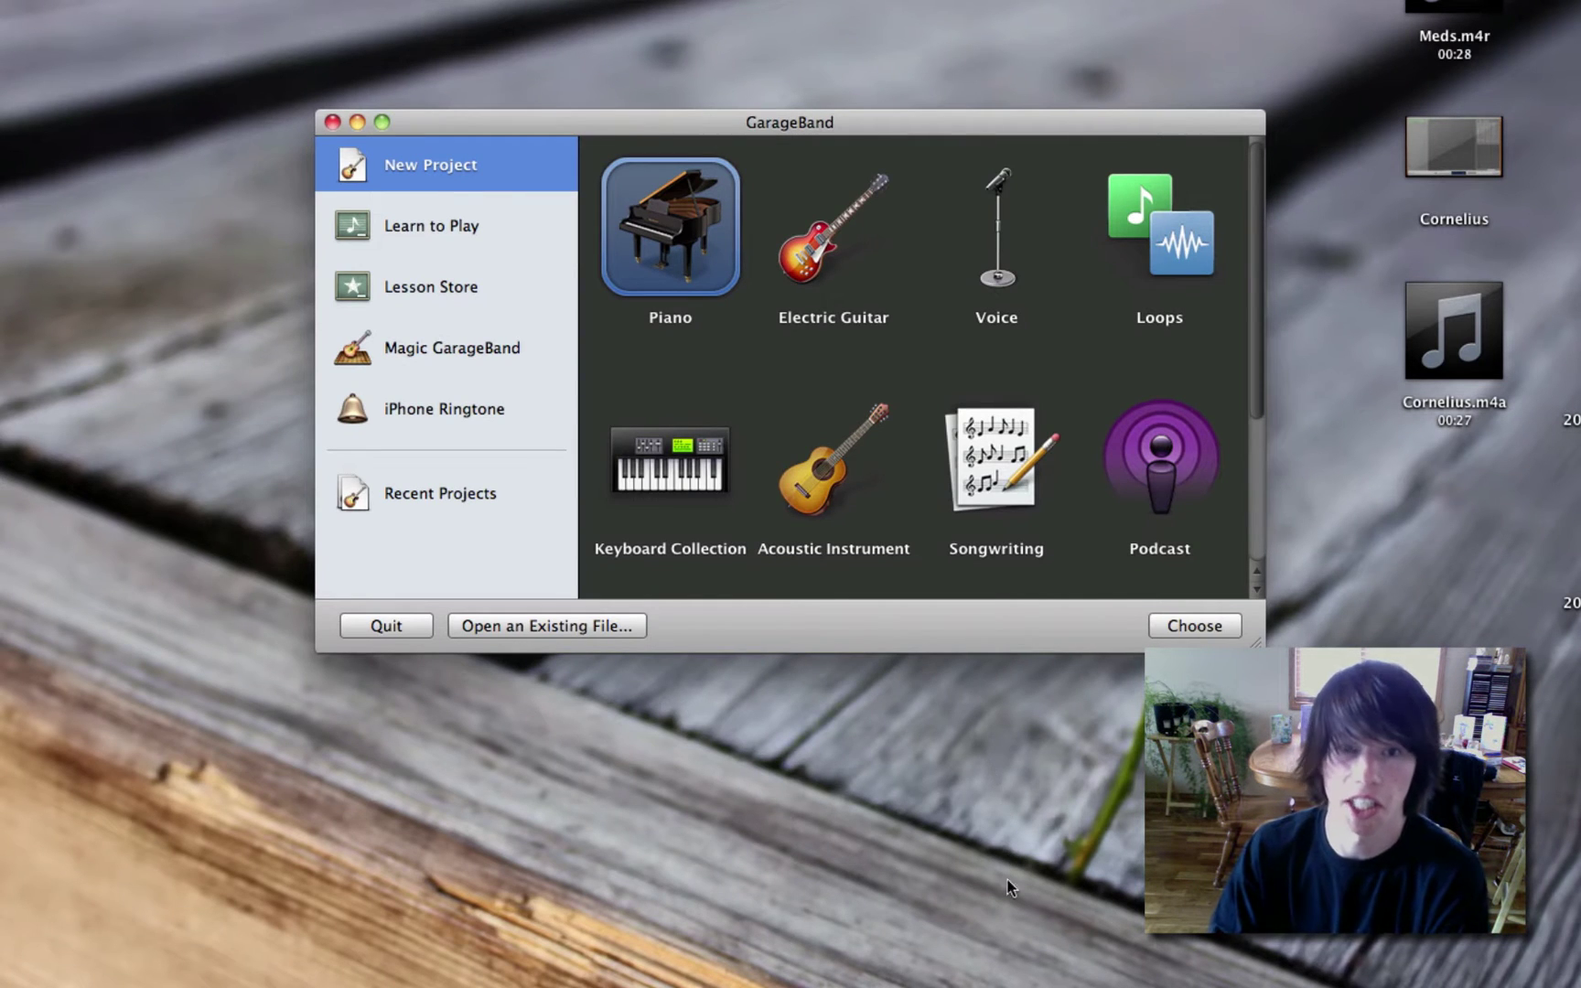
{"action": "double_click", "coordinate": [671, 227]}
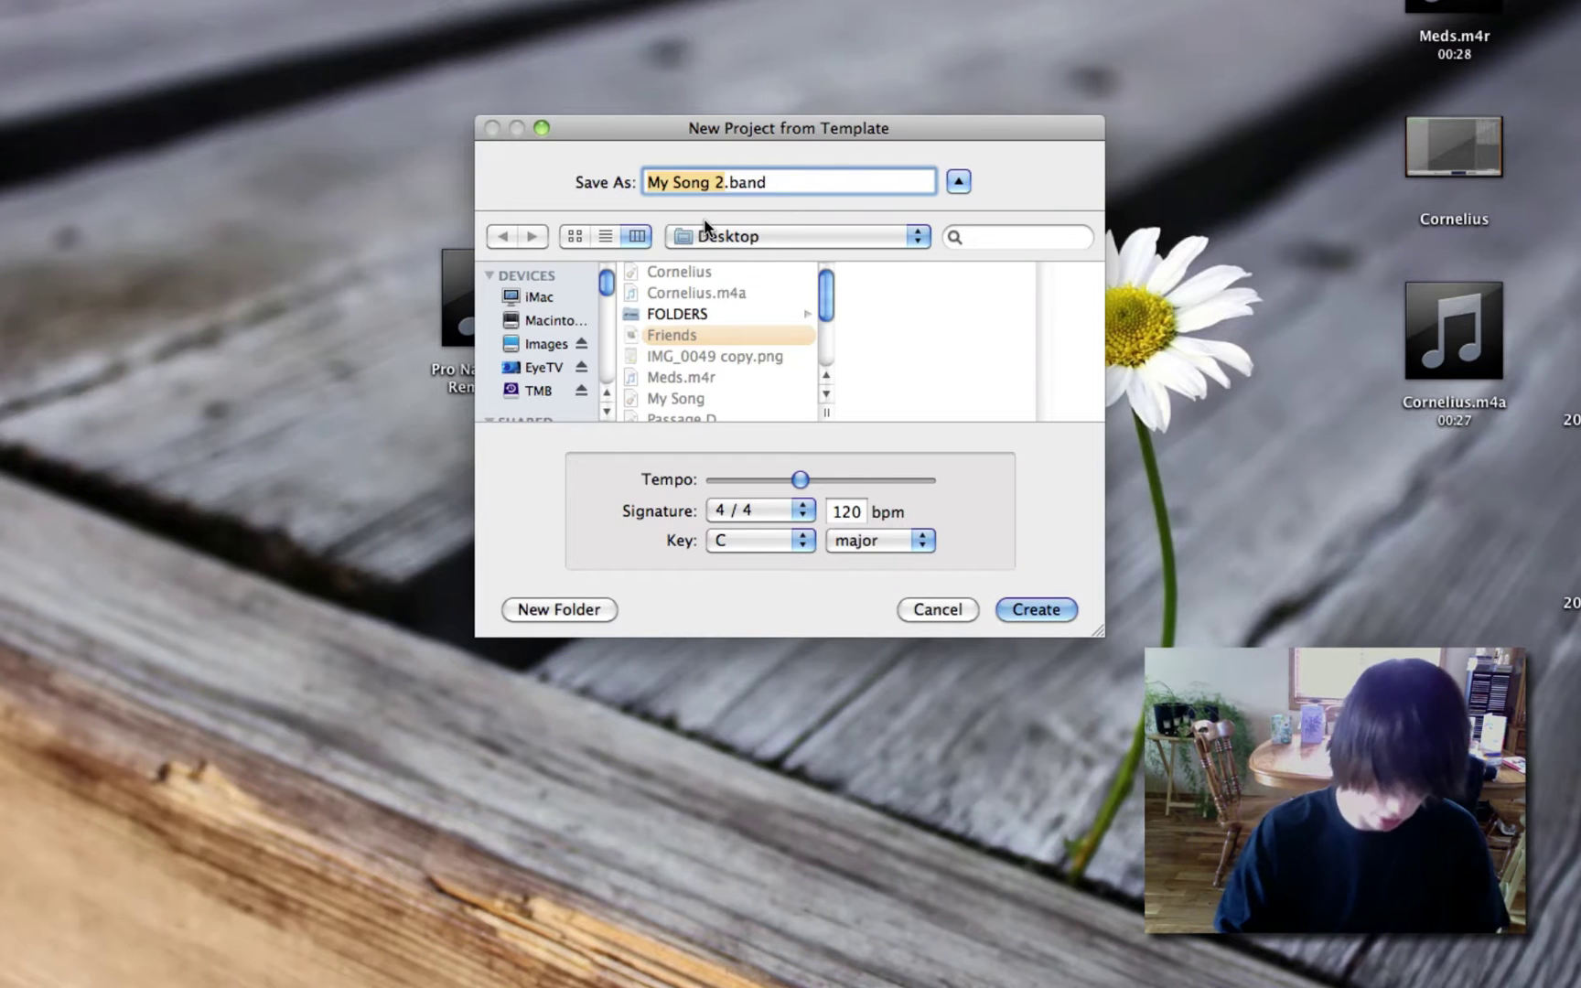
{"action": "type", "text": "Pro Nails"}
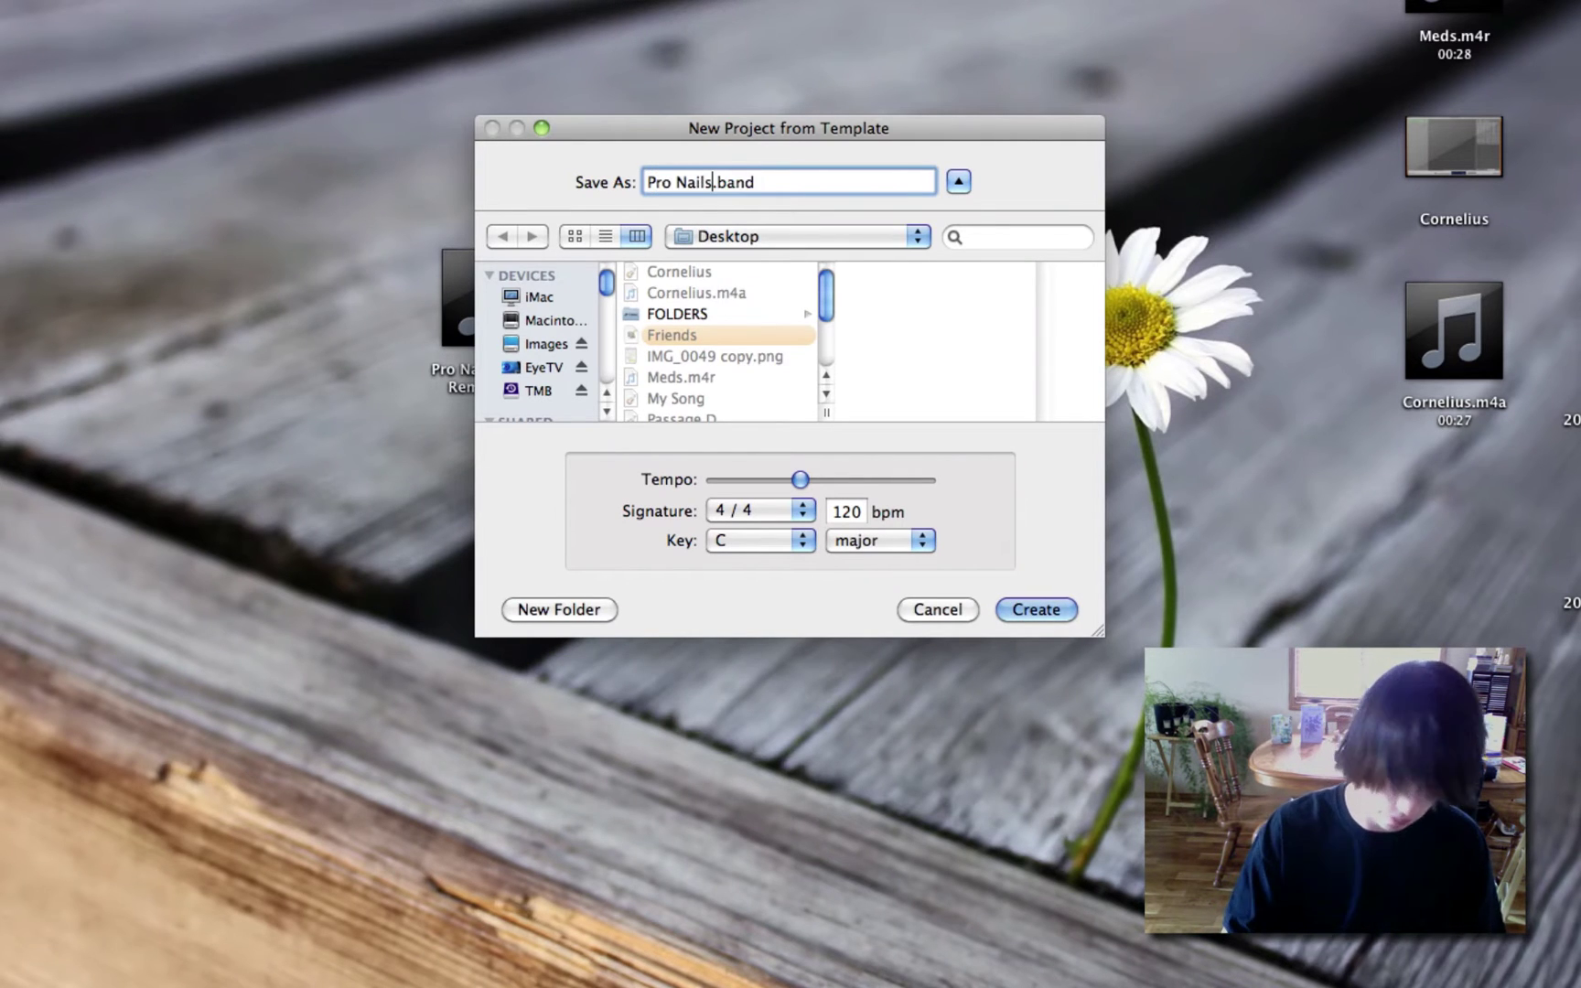
{"action": "left_click", "coordinate": [1039, 609]}
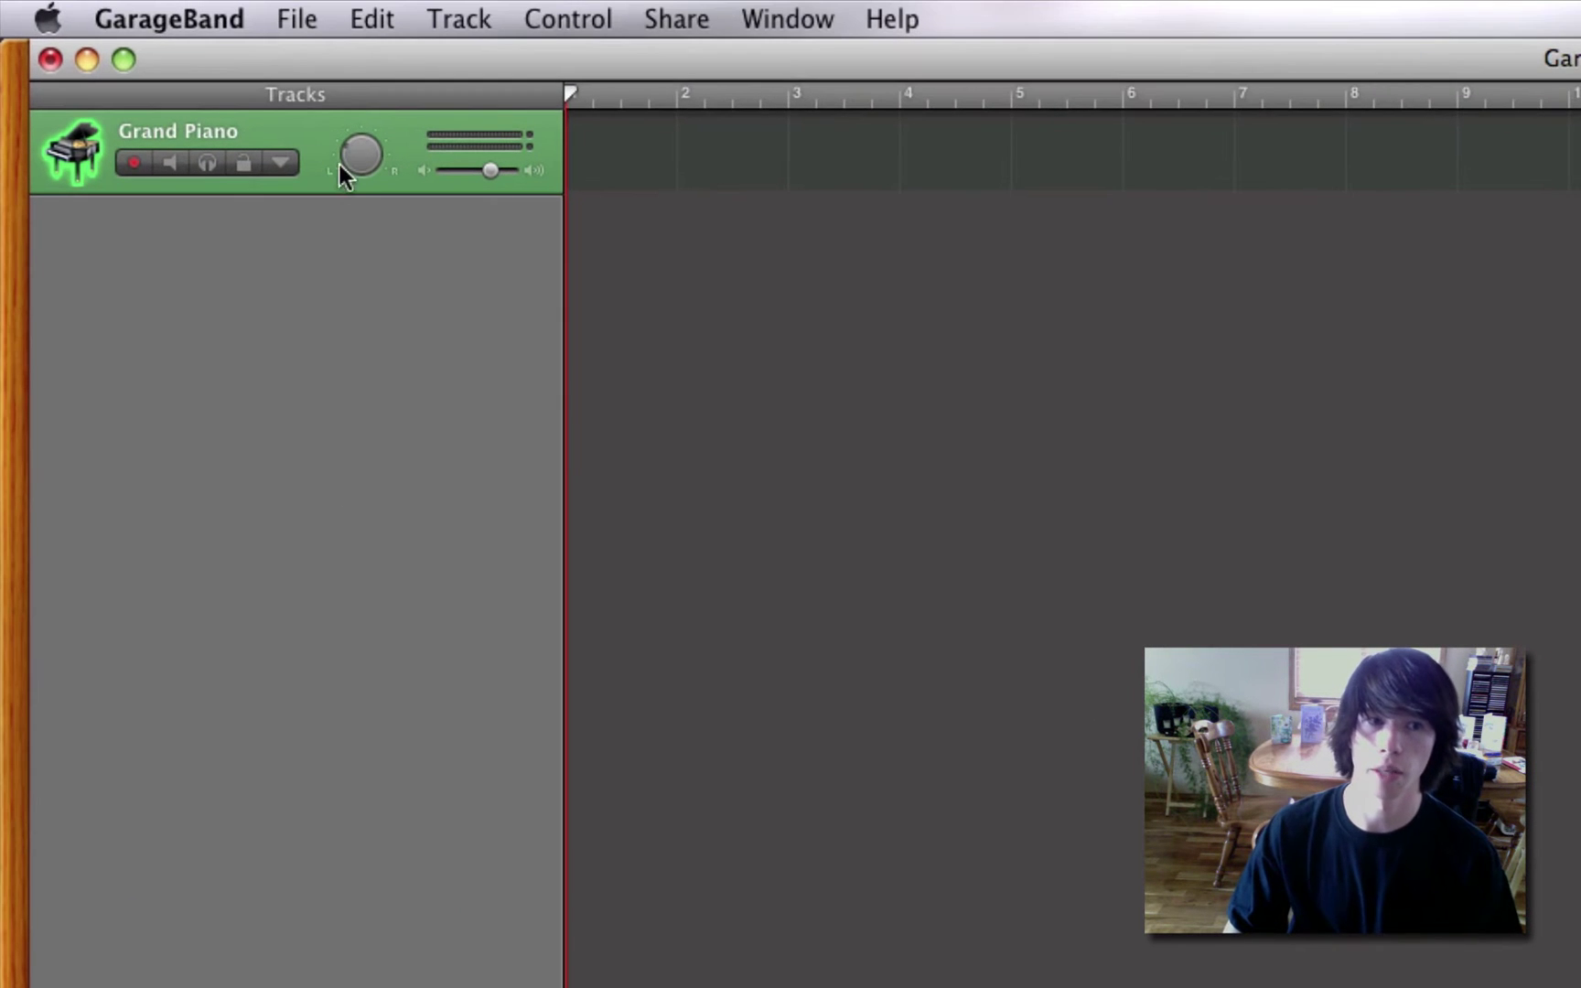
Delete the Grand Piano track and import Pro Nails (Rusko Remix).mp3 from the desktop.
{"action": "key", "text": "super+BackSpace"}
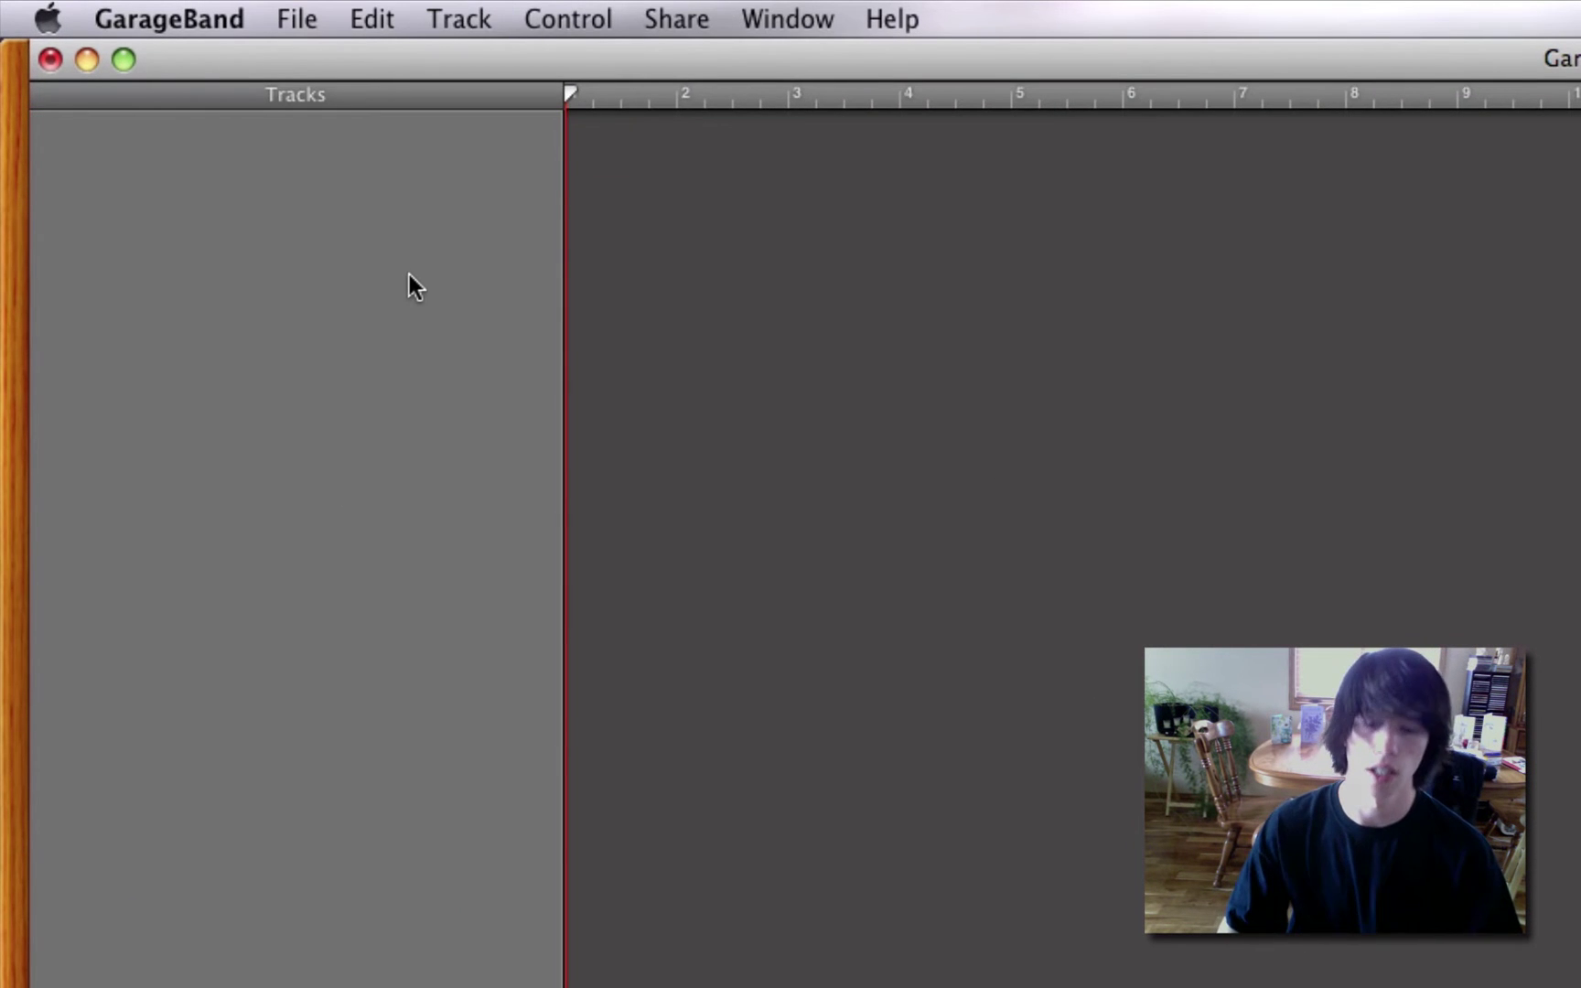
{"action": "key", "text": "F11"}
{"action": "left_click_drag", "start_coordinate": [1005, 430], "coordinate": [449, 284]}
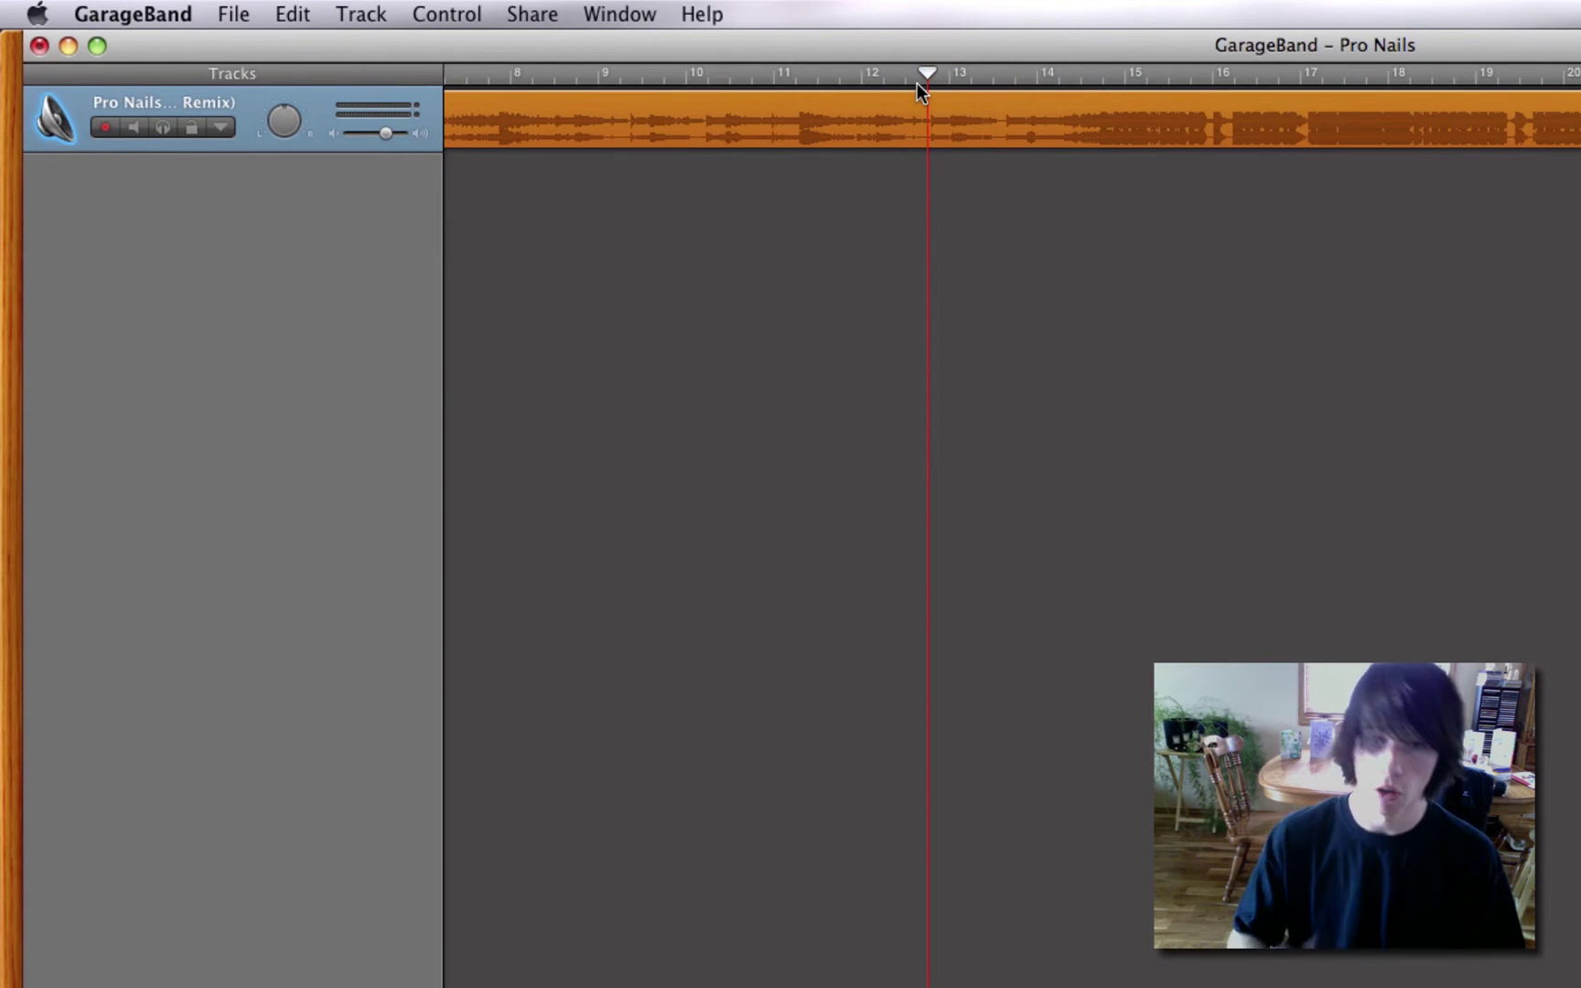
Preview the song, park the playhead near 0:25, and show the LCD in time.
{"action": "key", "text": "space"}
{"action": "scroll", "coordinate": [917, 82], "scroll_direction": "left", "scroll_amount": 5}
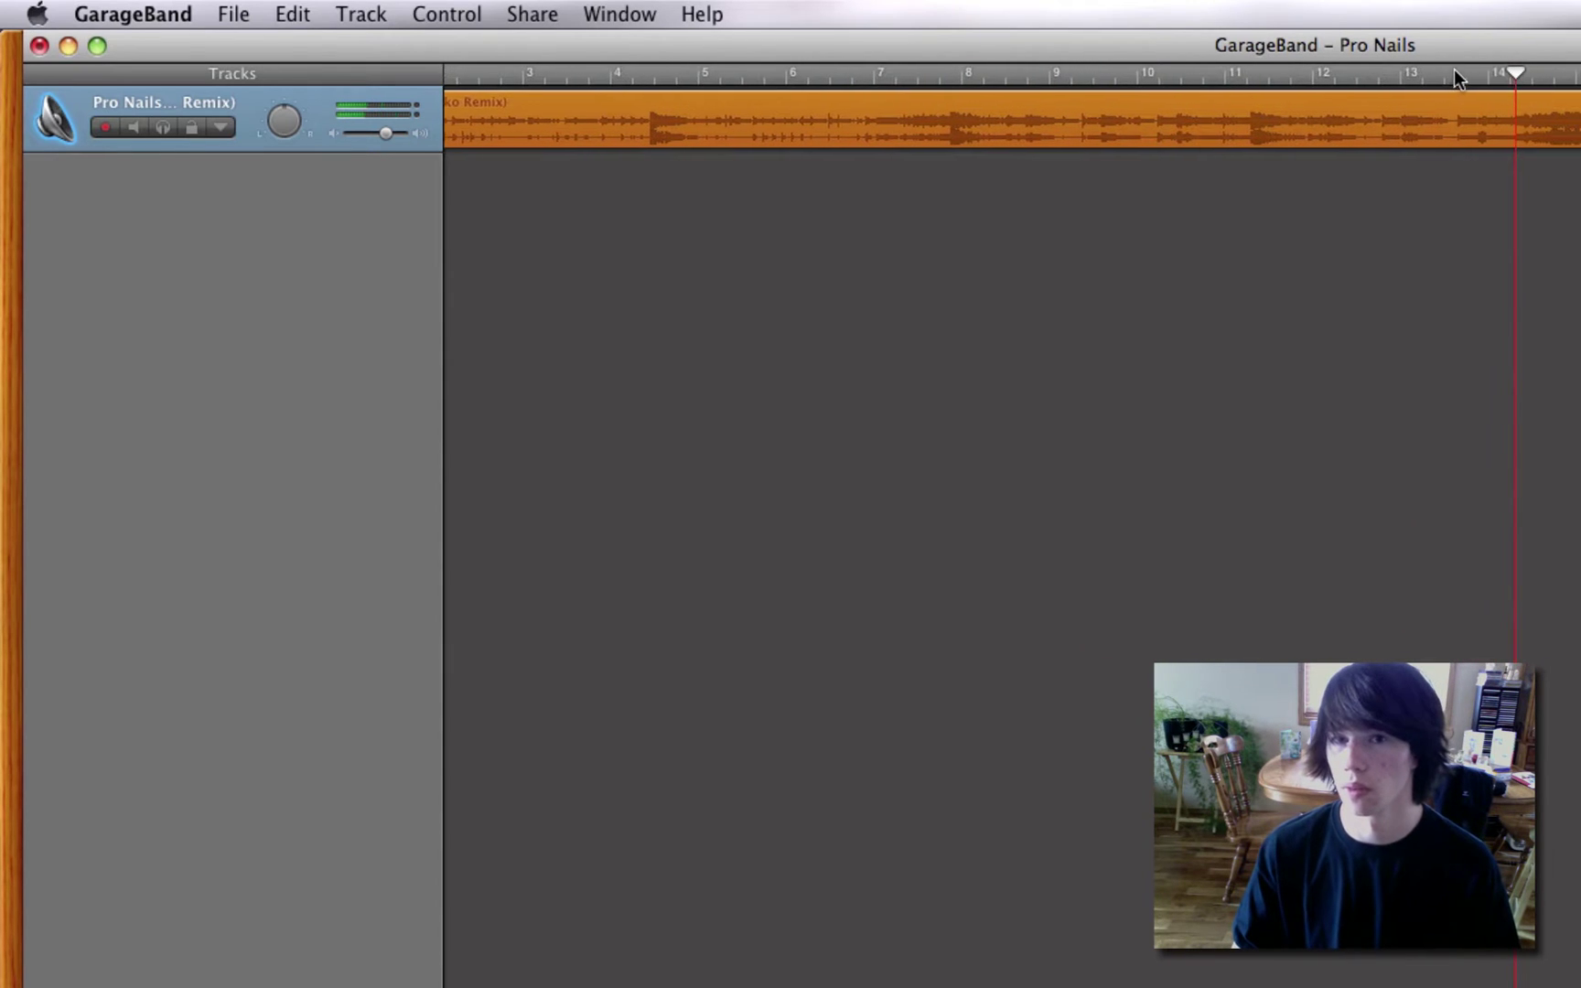
{"action": "key", "text": "space"}
{"action": "left_click", "coordinate": [1418, 75]}
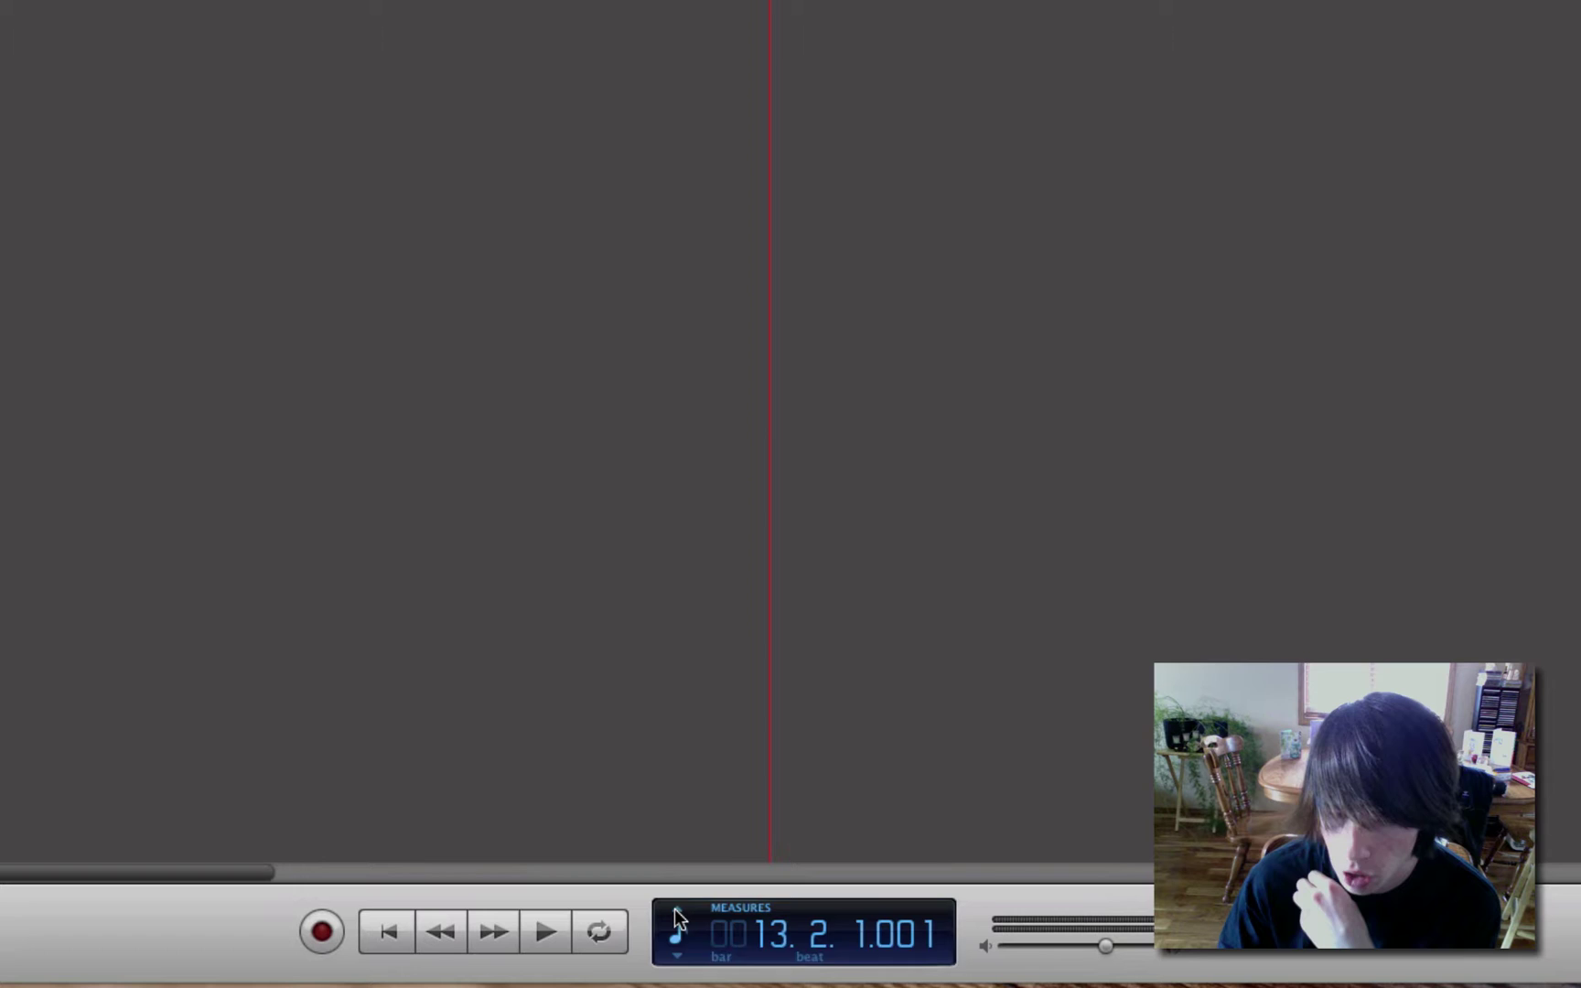
{"action": "left_click", "coordinate": [677, 915]}
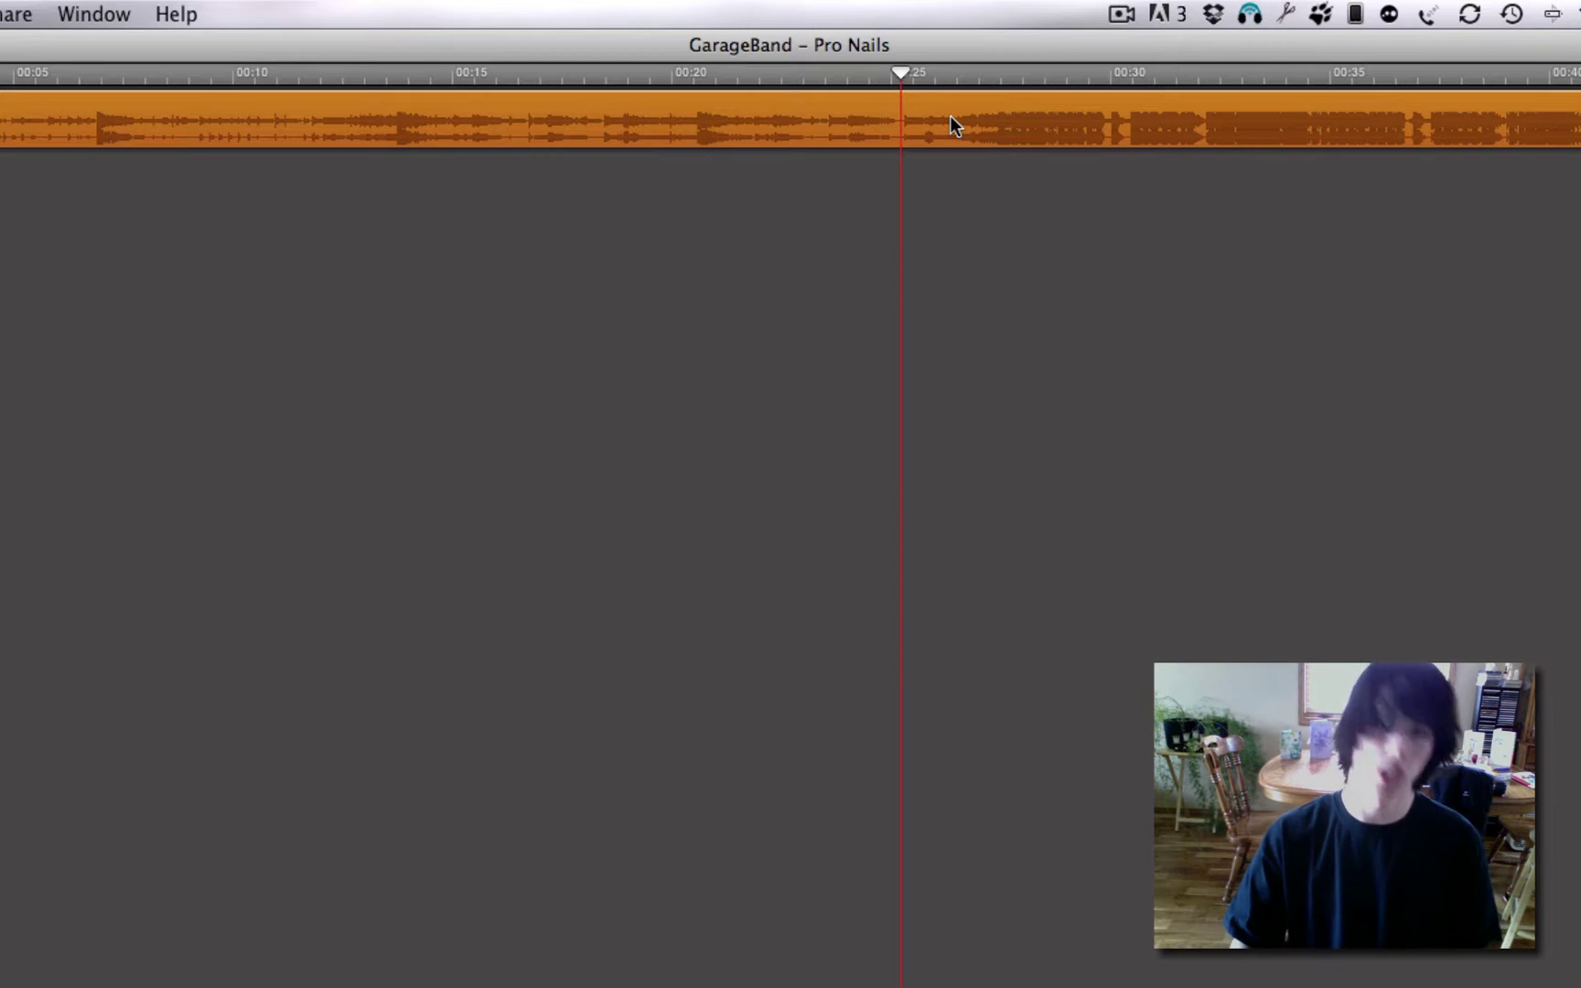
Split the region at the playhead, delete the earlier part, and move the rest to 0:00.
{"action": "key", "text": "super+t"}
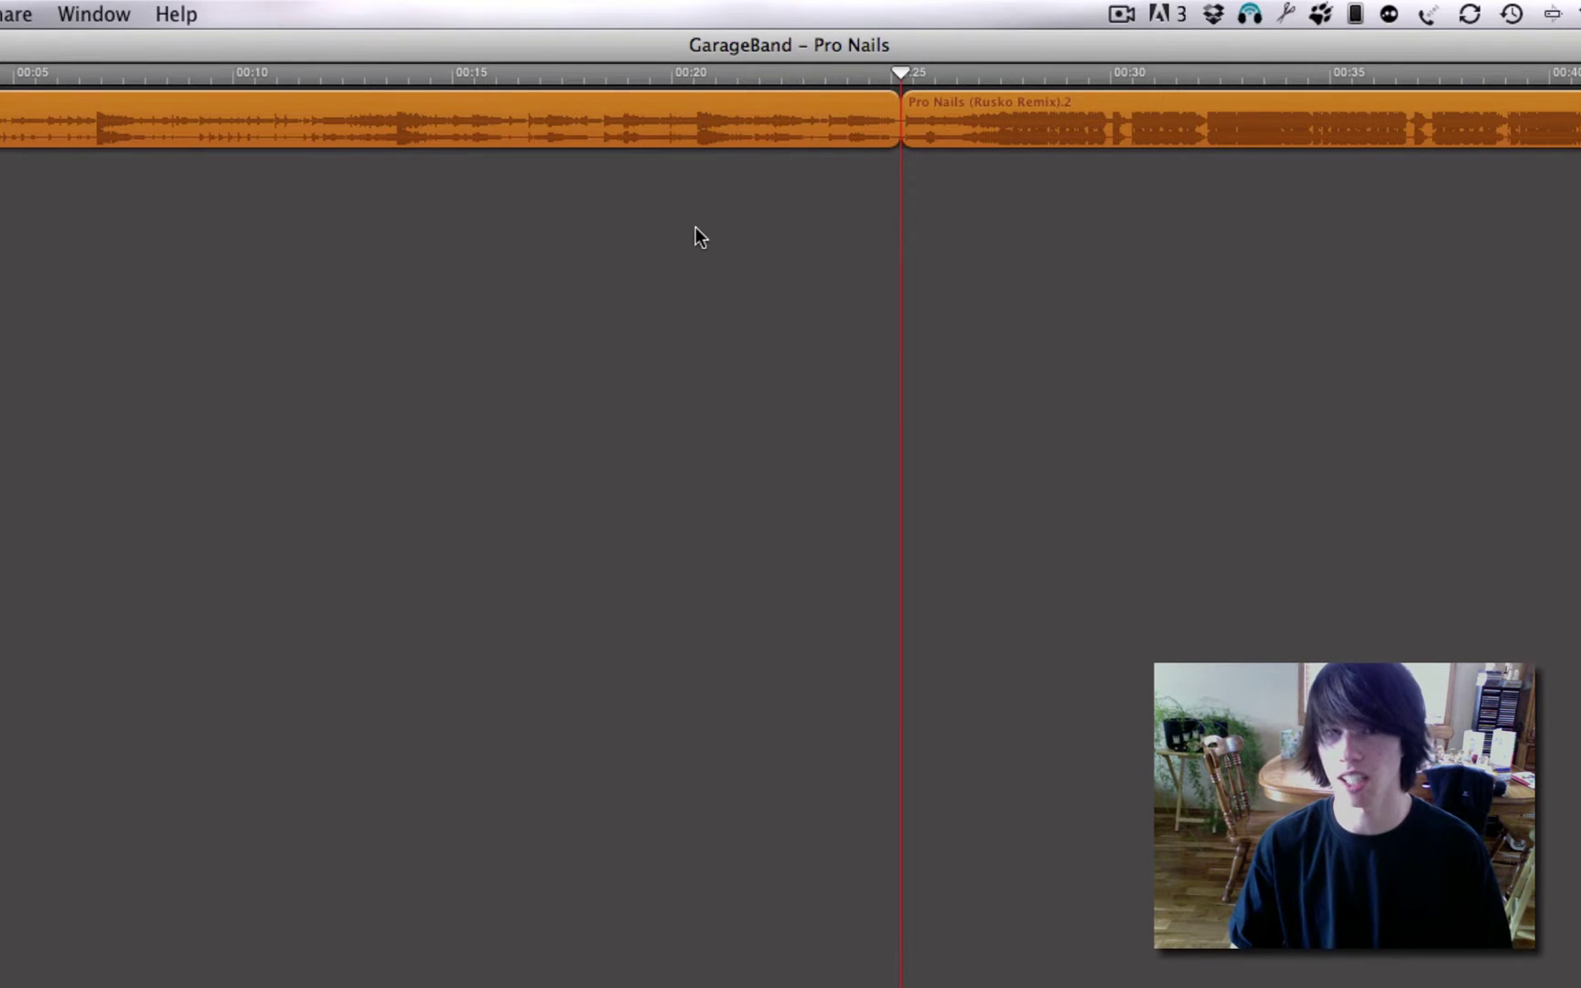
{"action": "left_click", "coordinate": [686, 340]}
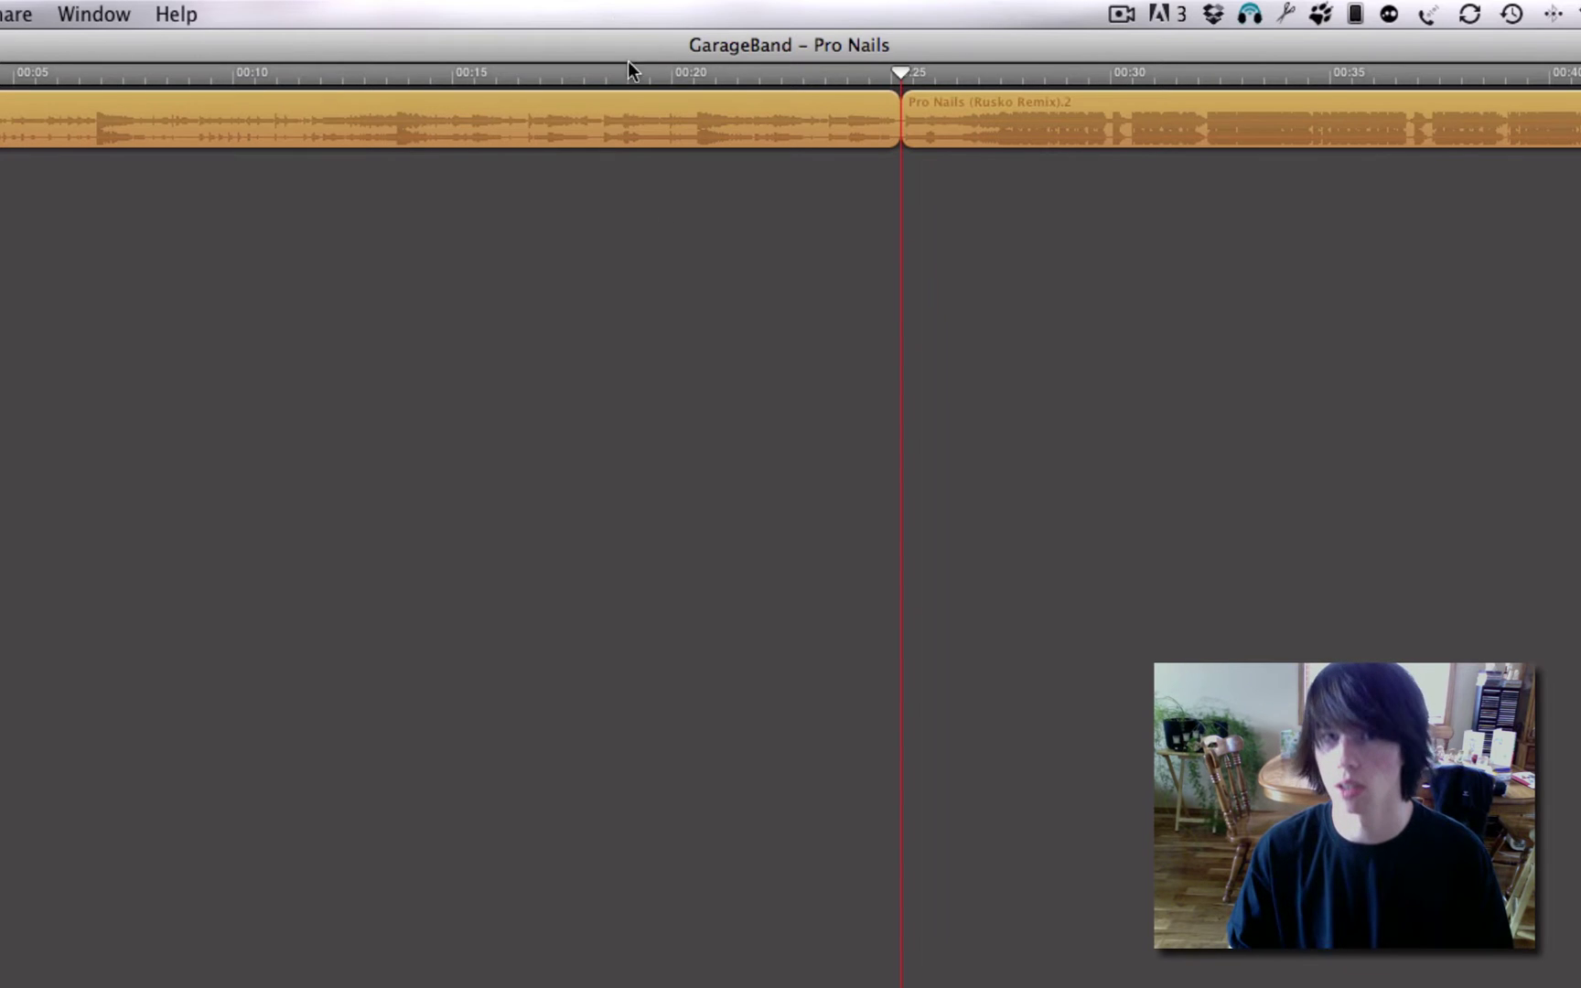
{"action": "left_click", "coordinate": [622, 110]}
{"action": "key", "text": "Delete"}
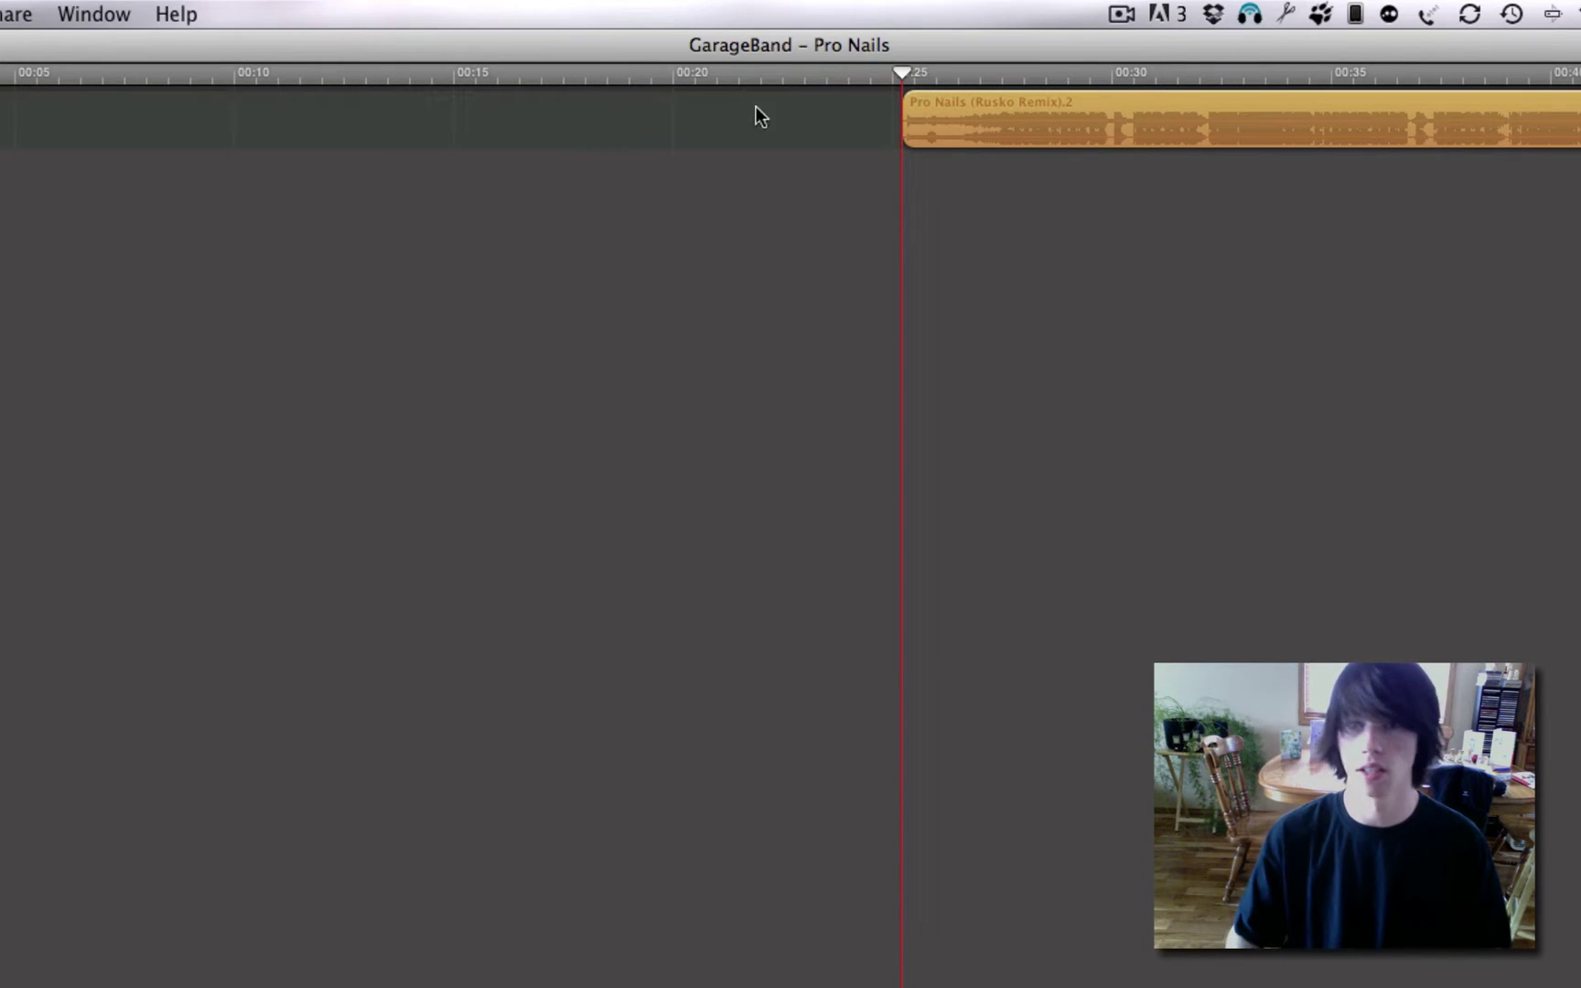
{"action": "left_click_drag", "start_coordinate": [1232, 131], "coordinate": [2, 137]}
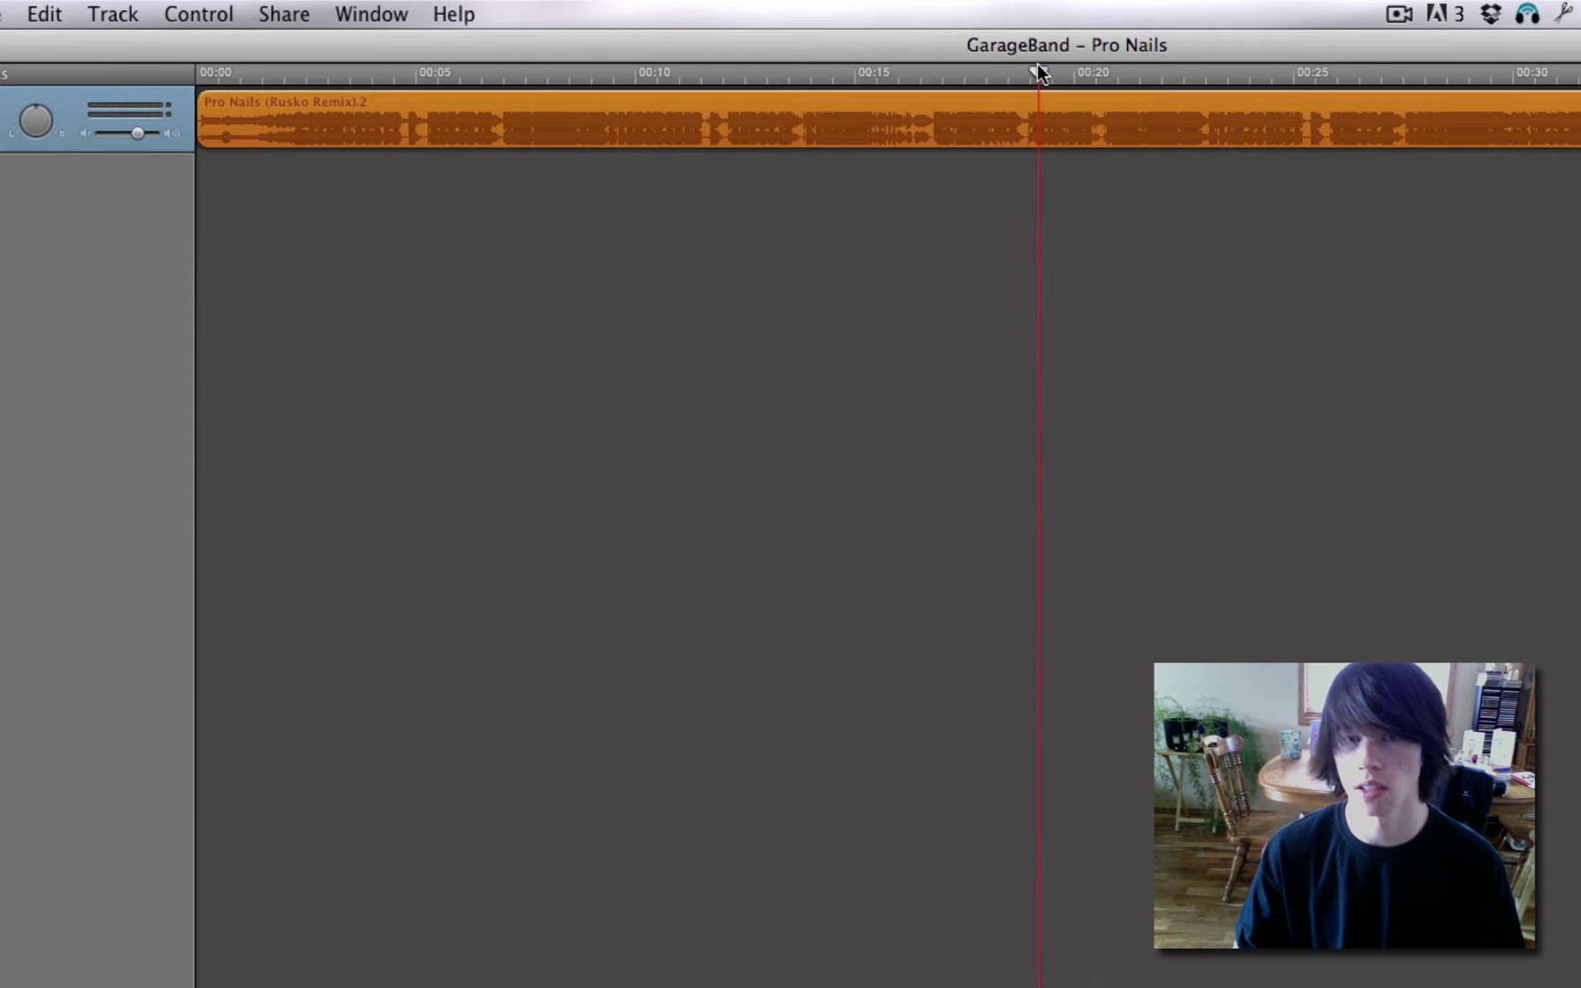
Split the region at about 0:23 and delete the part after it.
{"action": "key", "text": "space"}
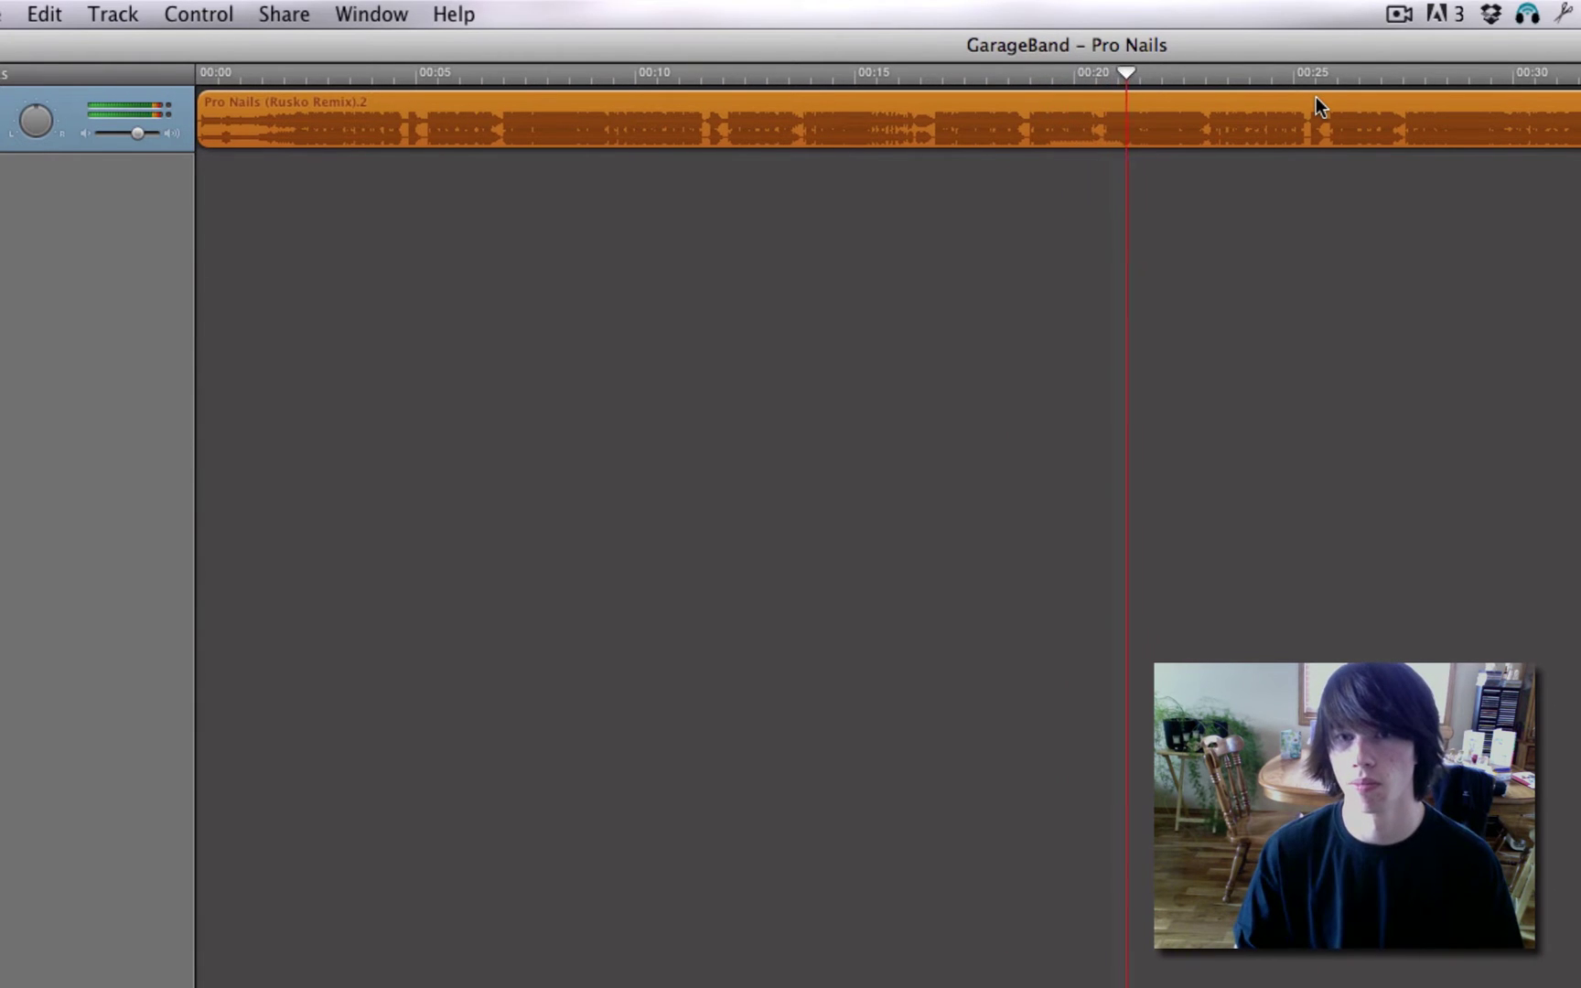
{"action": "key", "text": "space"}
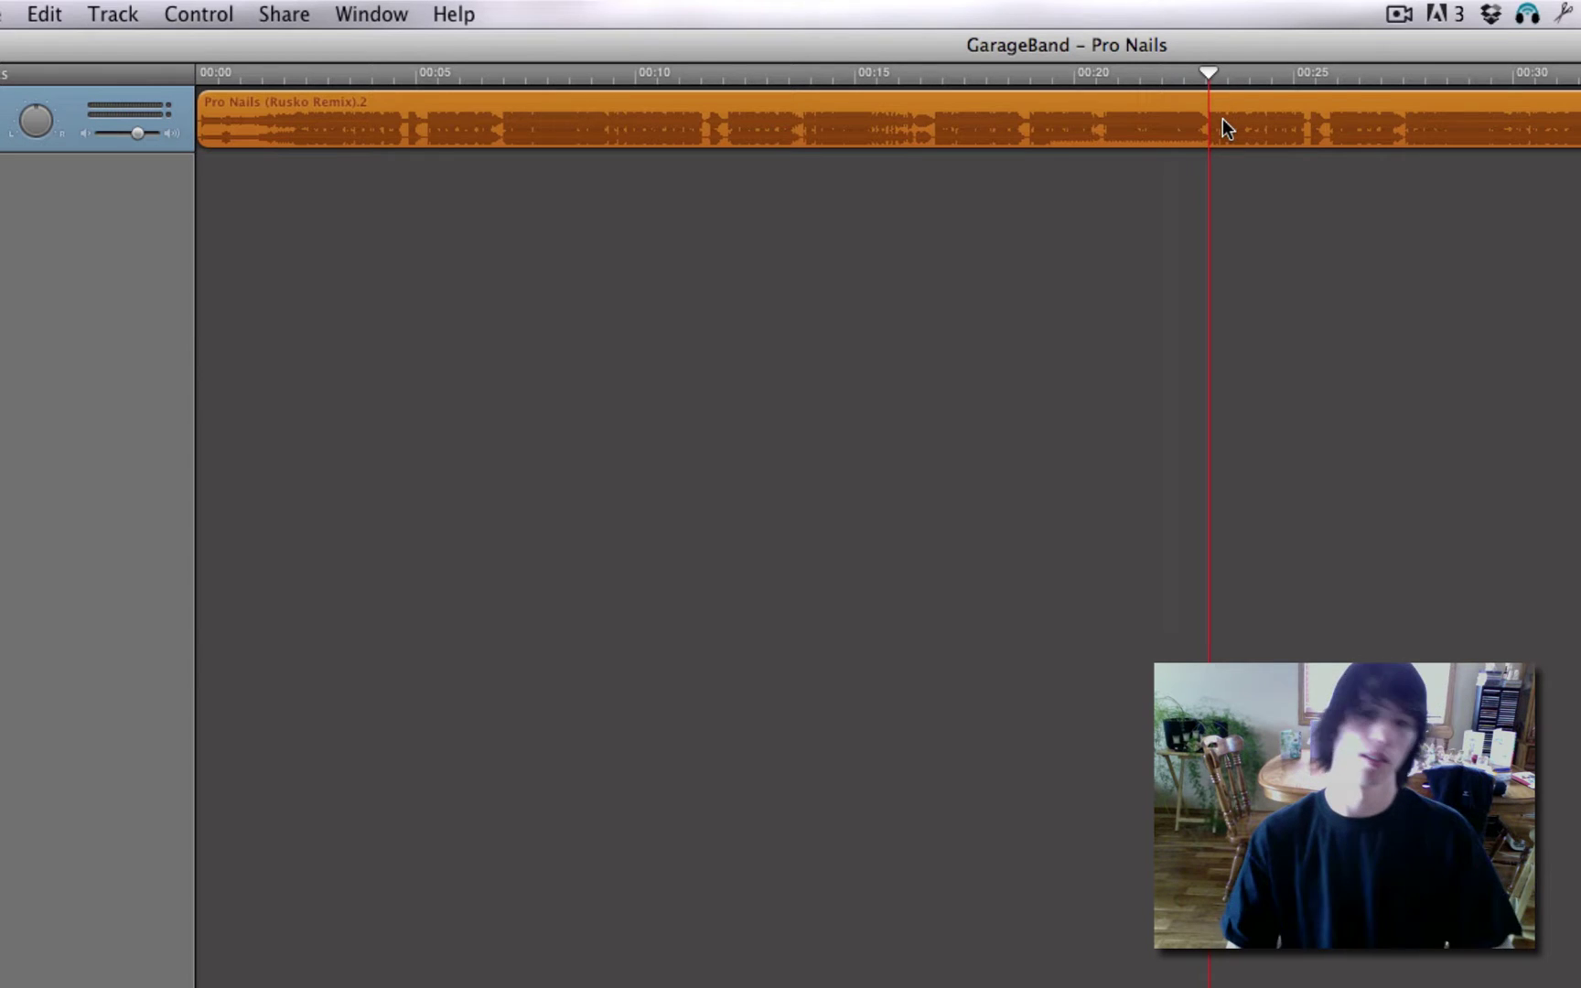
{"action": "key", "text": "super+t"}
{"action": "left_click", "coordinate": [1334, 126]}
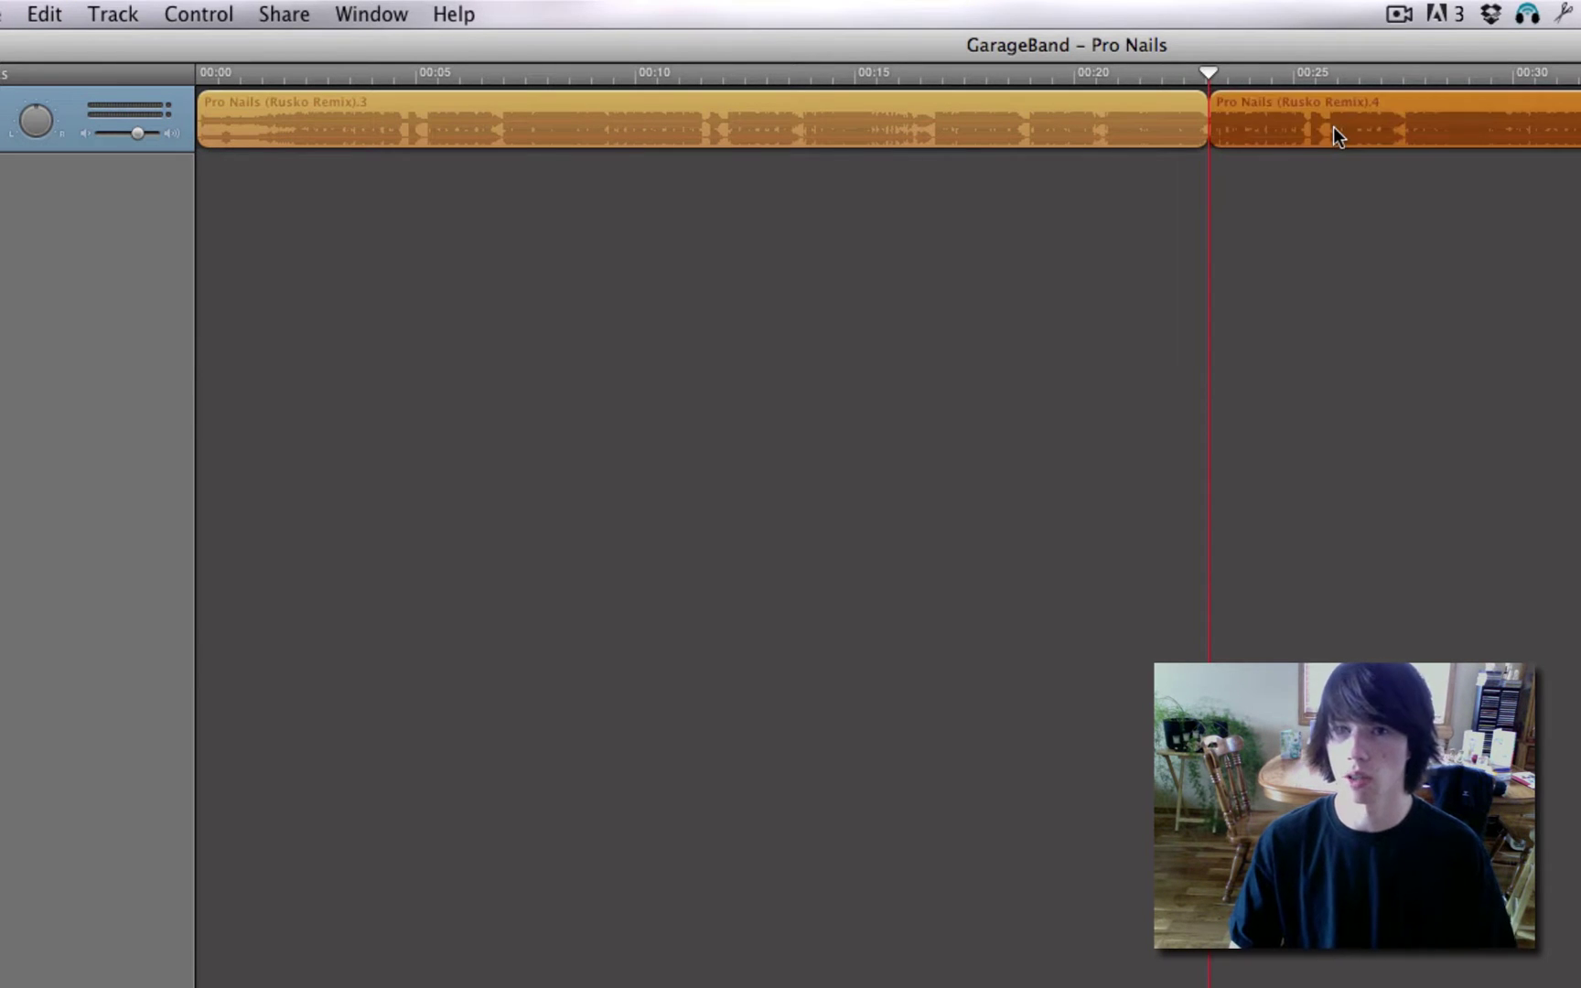
{"action": "key", "text": "Delete"}
{"action": "left_click_drag", "start_coordinate": [485, 75], "coordinate": [0, 83]}
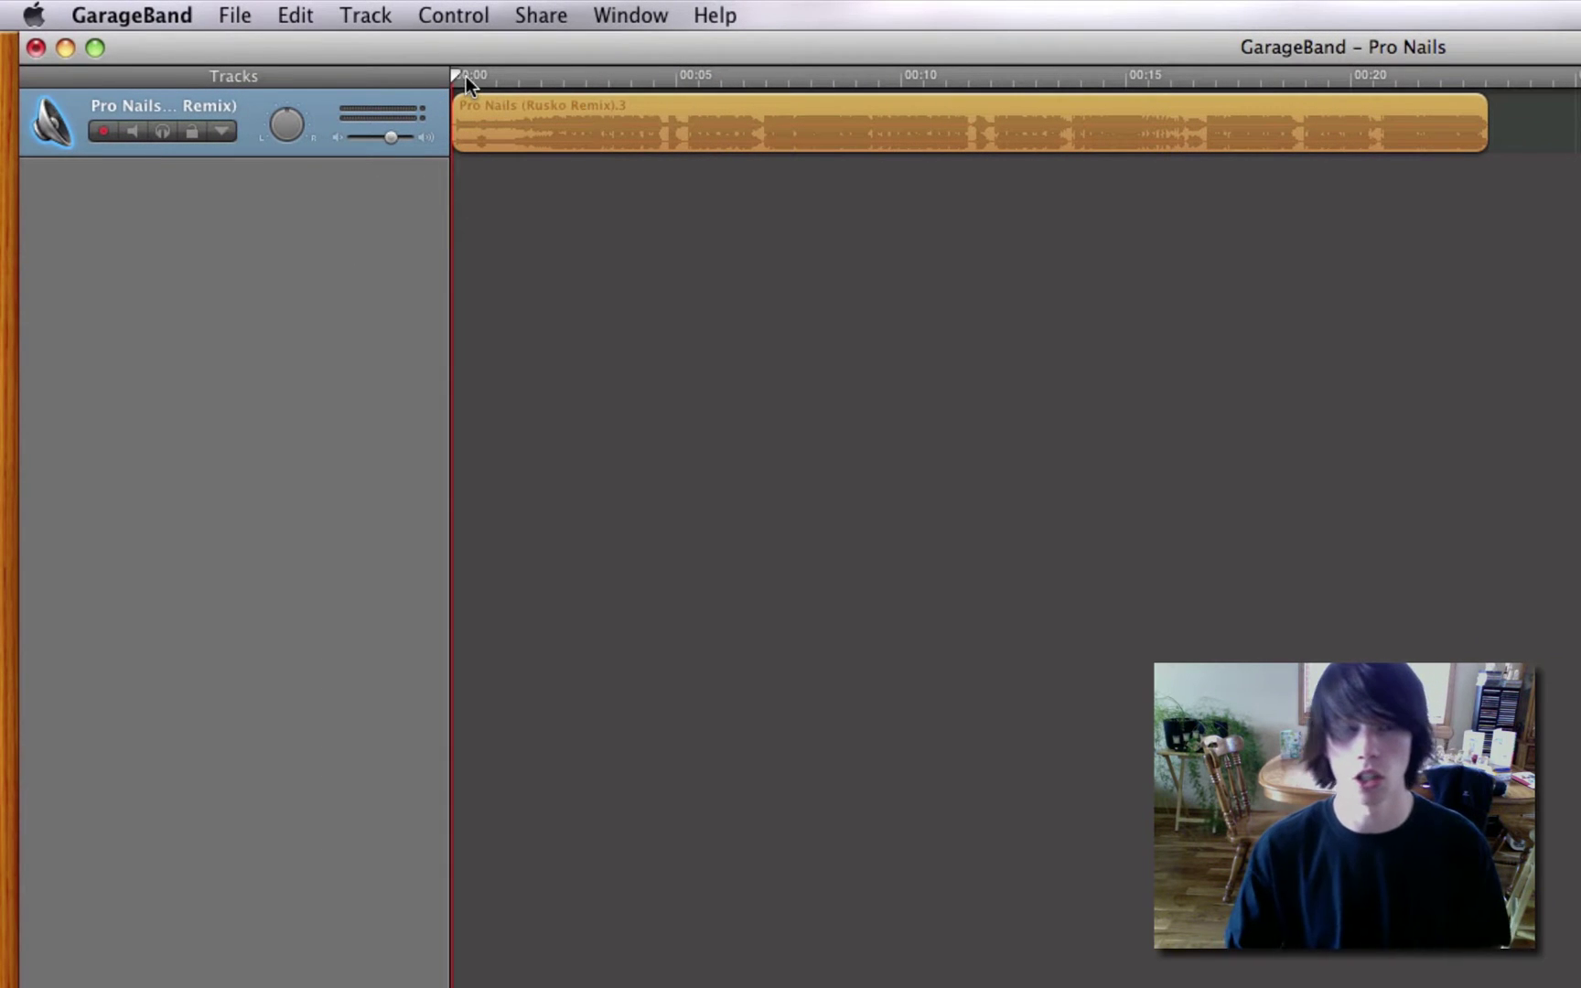
Enable Track Volume automation and drop the 0:00 point to silence for a one-second fade-in.
{"action": "key", "text": "space"}
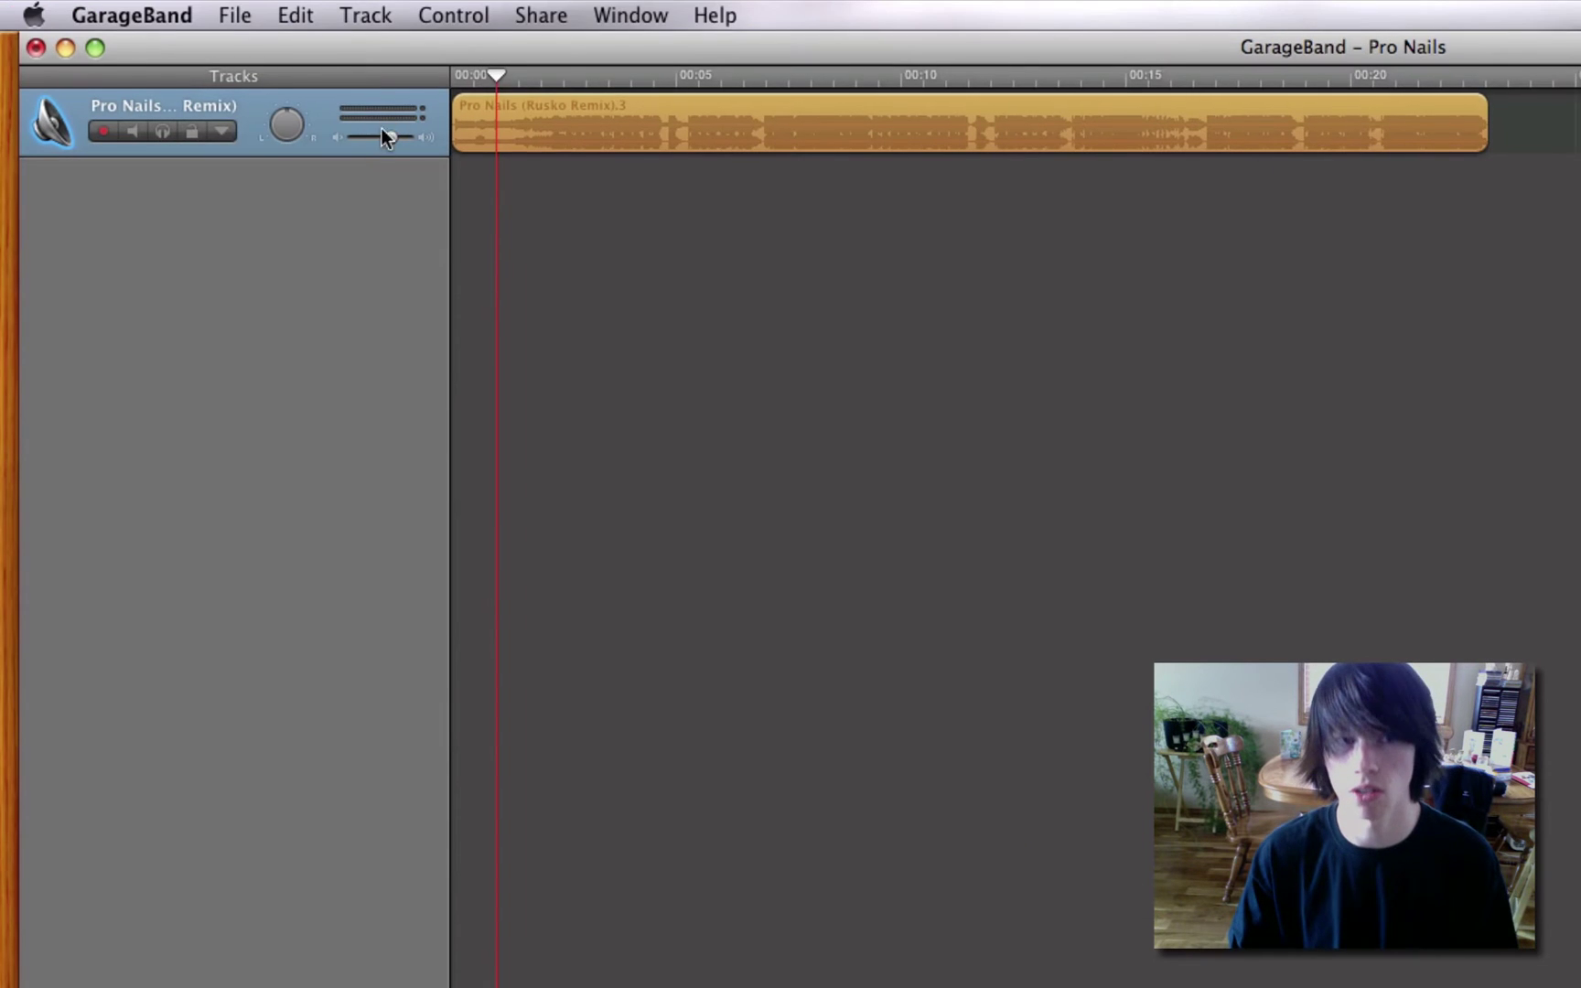
{"action": "left_click", "coordinate": [223, 133]}
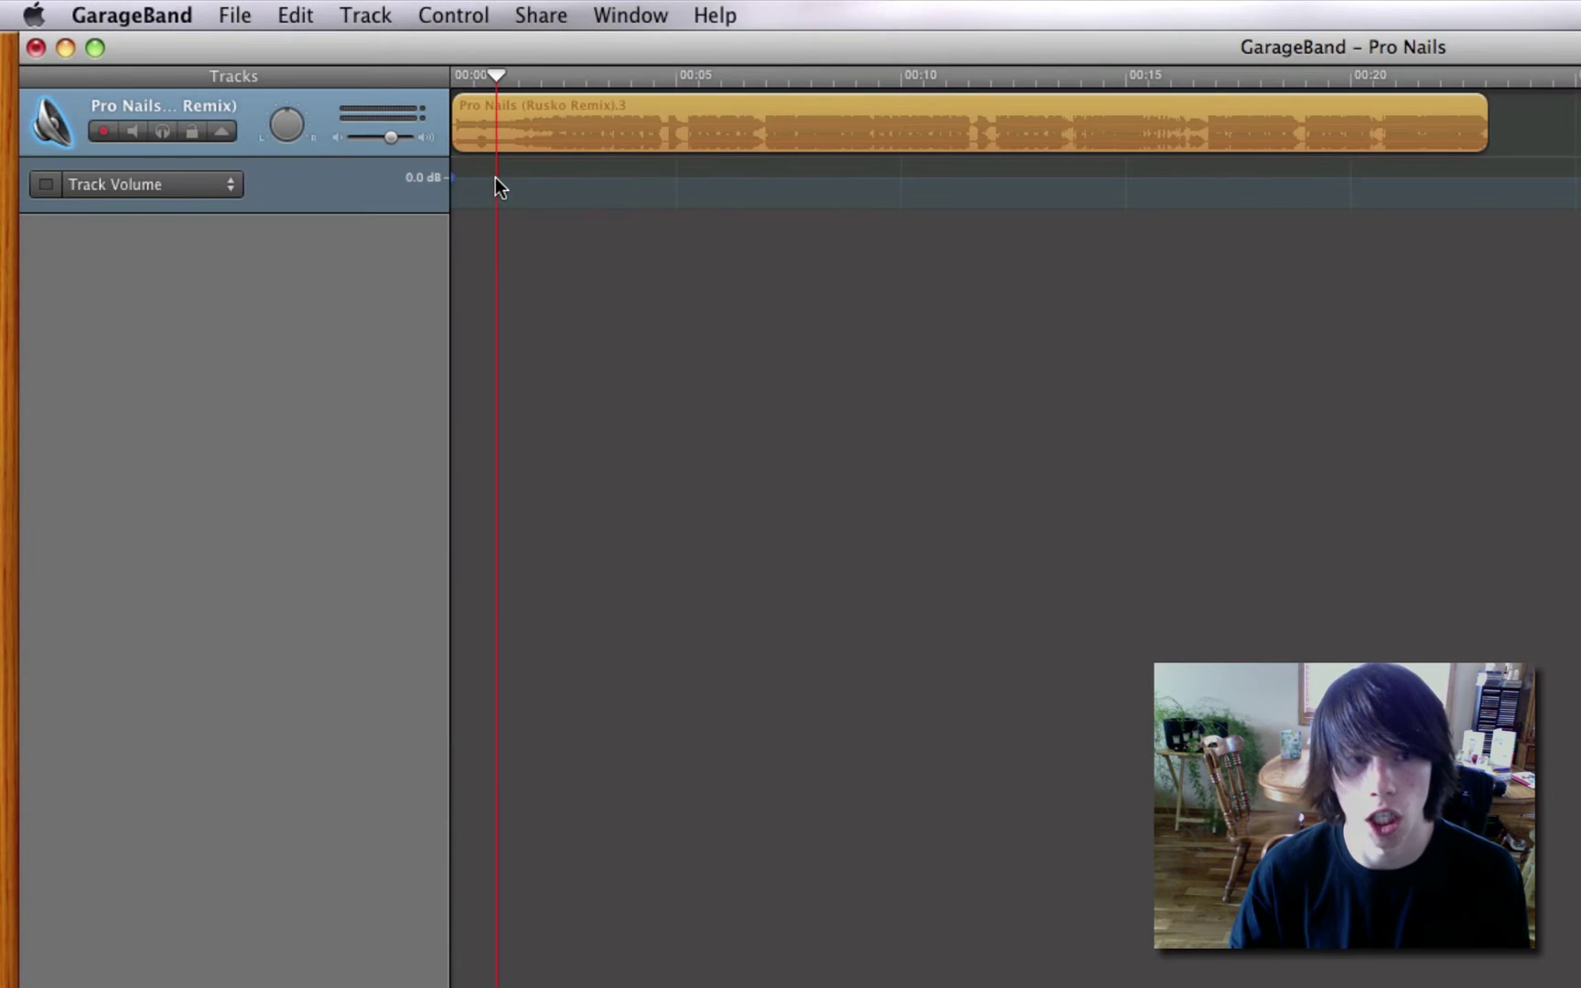
{"action": "left_click", "coordinate": [496, 178]}
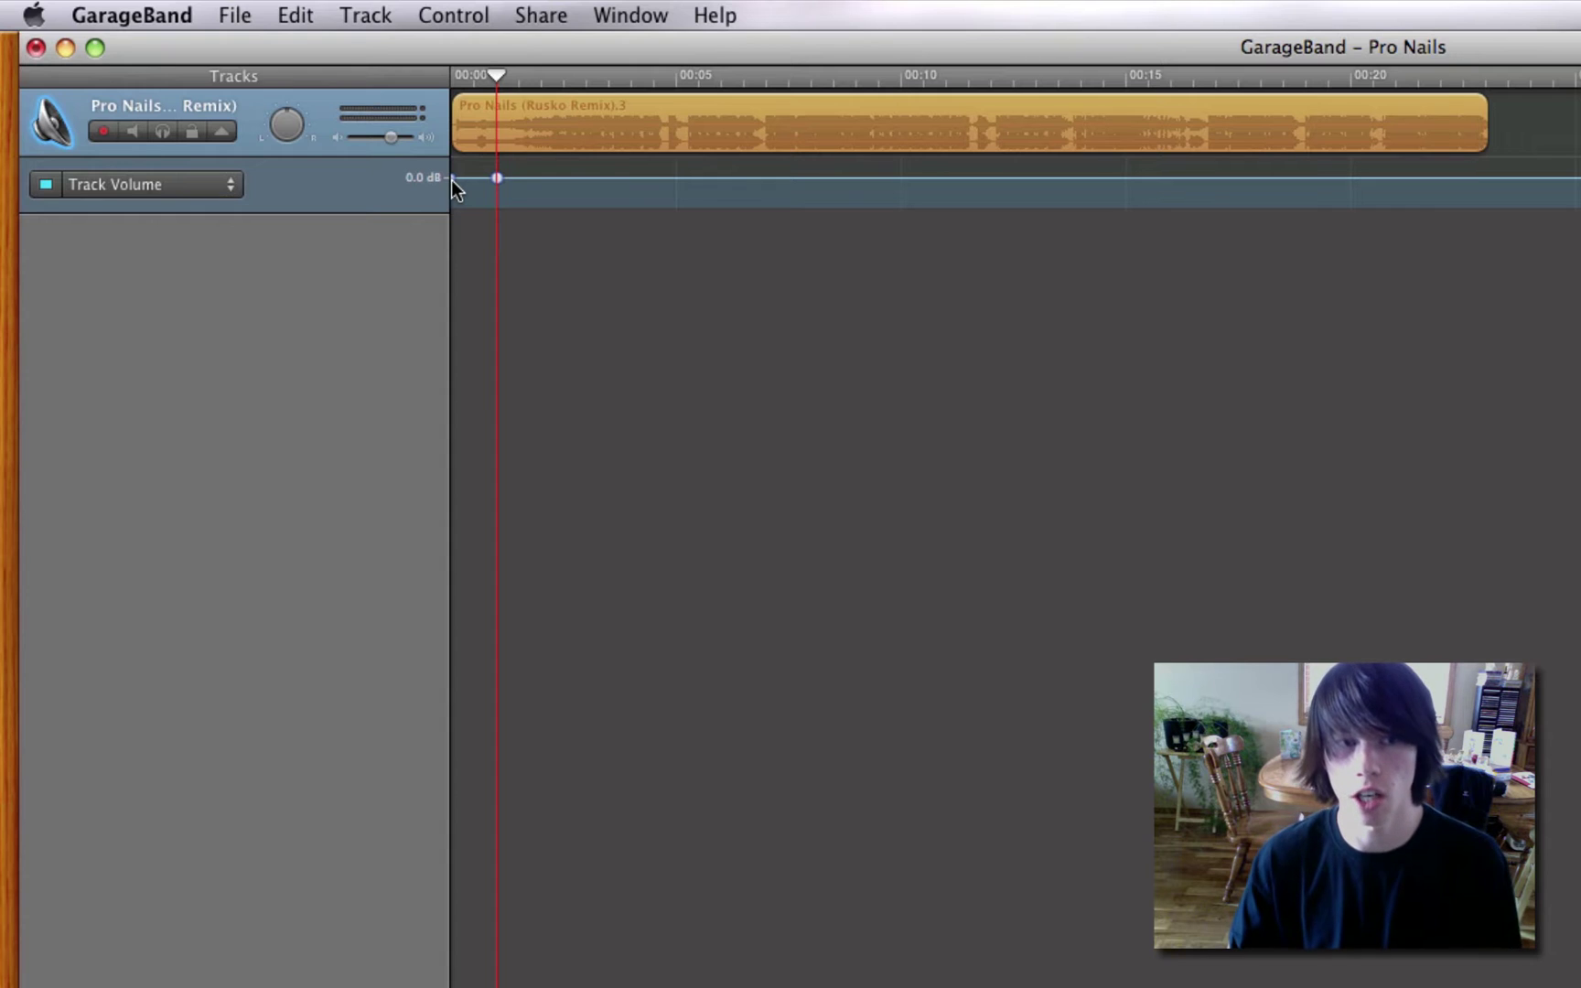
{"action": "left_click_drag", "start_coordinate": [451, 179], "coordinate": [437, 275]}
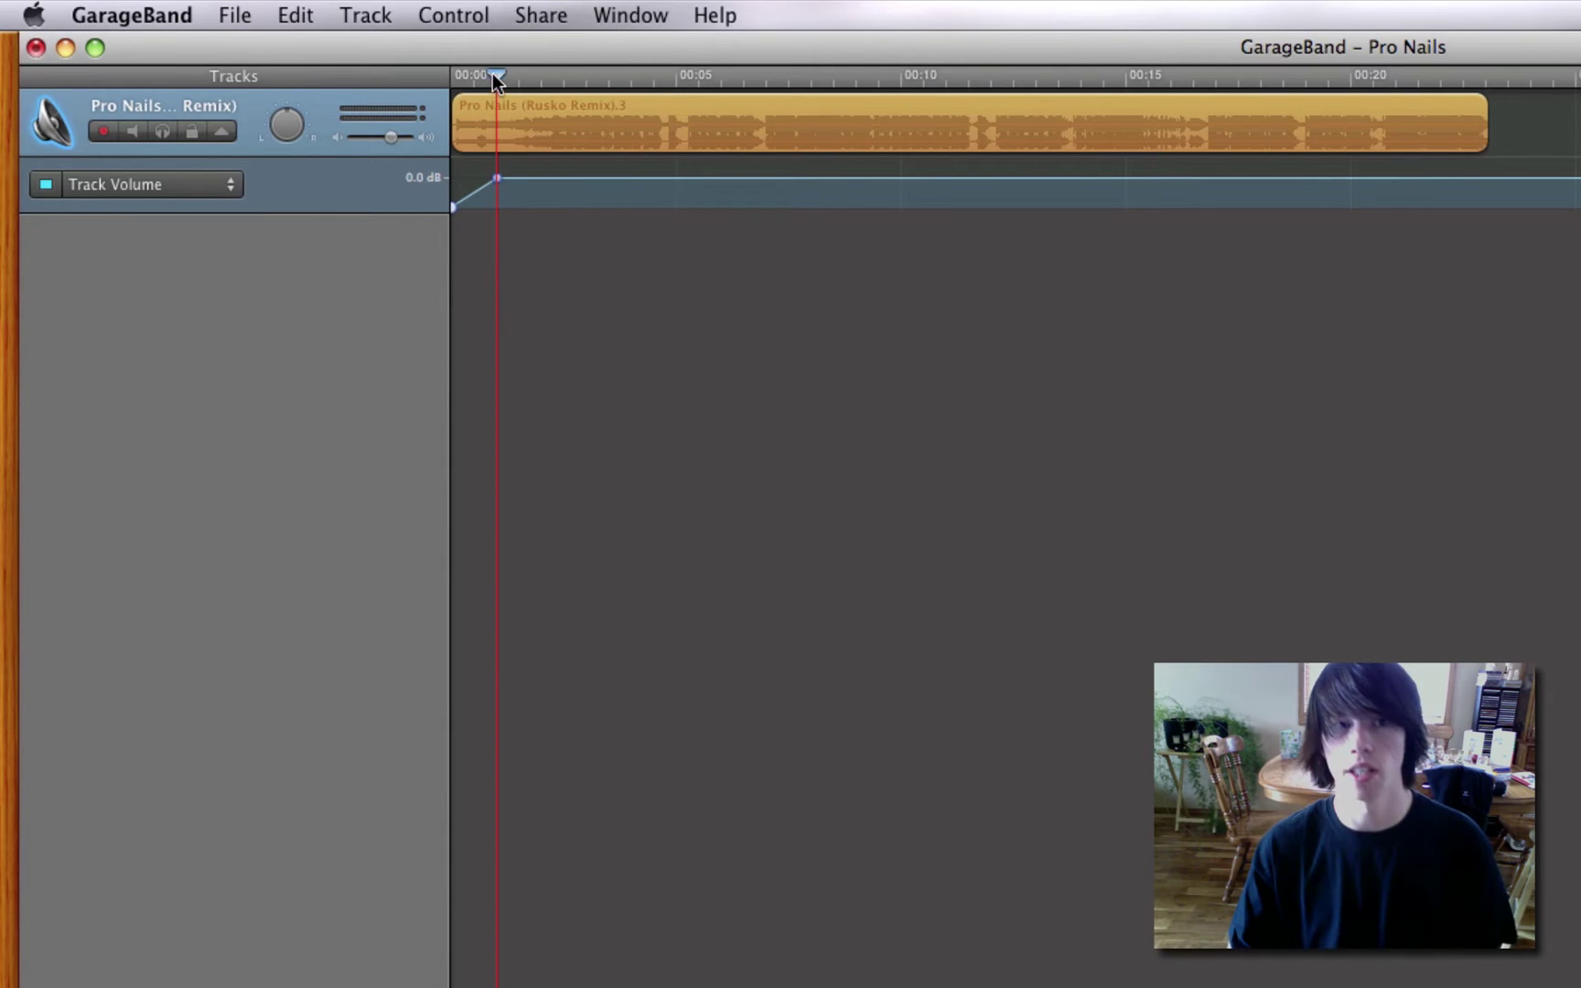
{"action": "left_click_drag", "start_coordinate": [493, 73], "coordinate": [283, 86]}
{"action": "key", "text": "space"}
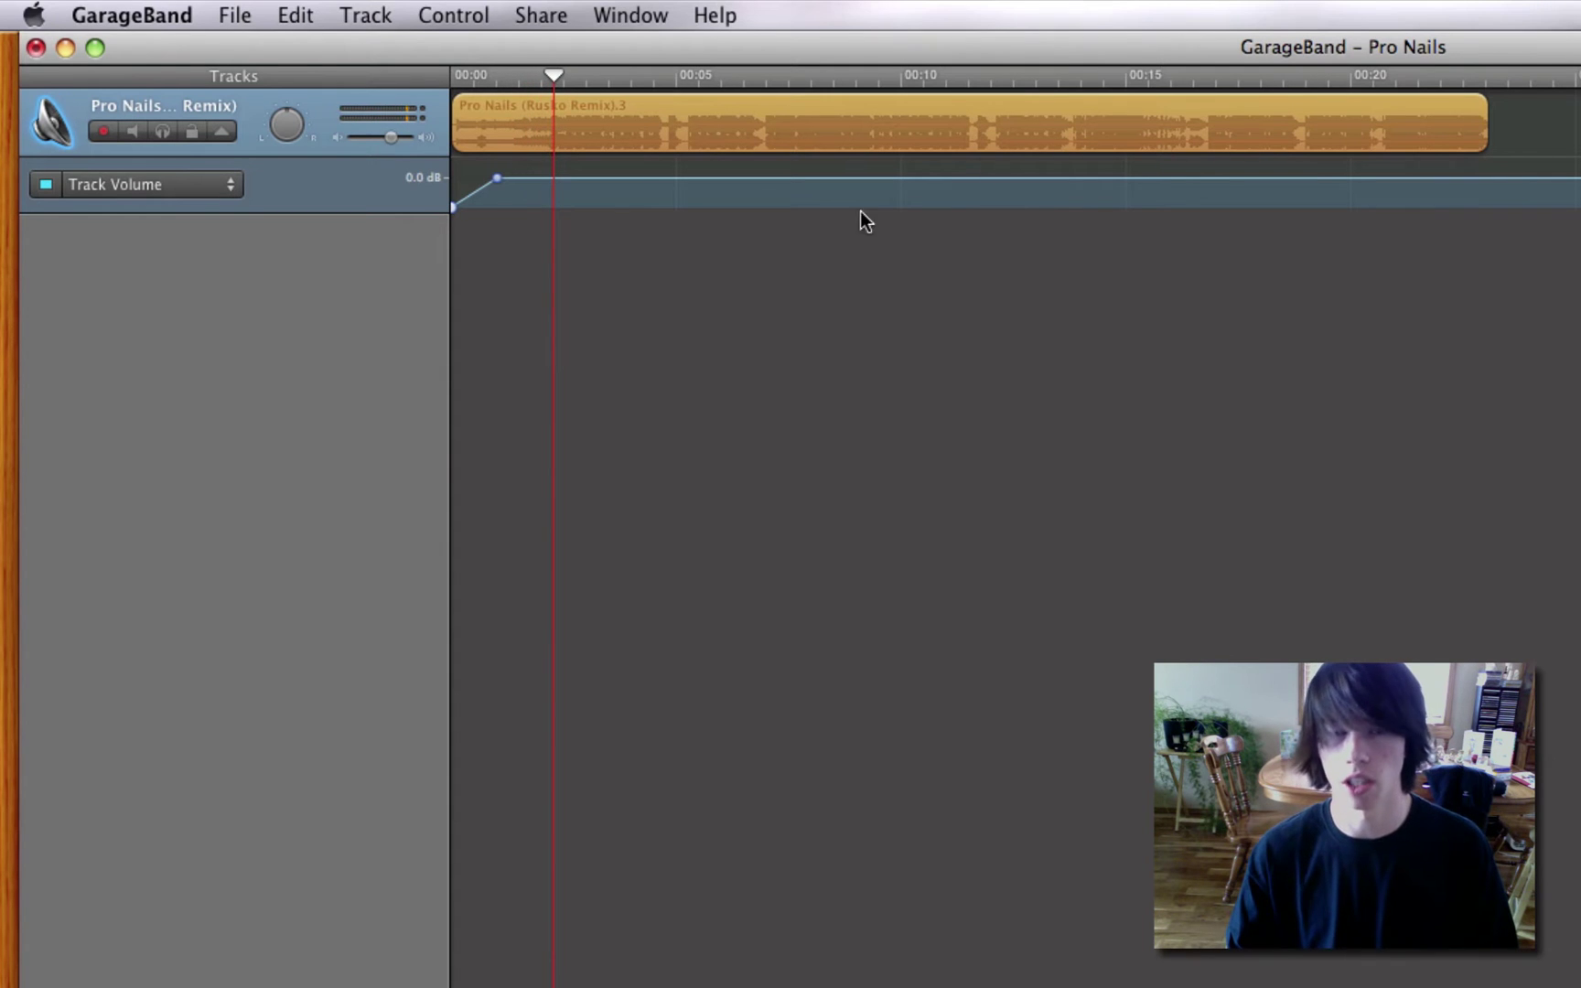
Pull the volume at the clip's end near 0:23 down to silence and replay the fade-out.
{"action": "mouse_move", "coordinate": [1475, 71]}
{"action": "left_mouse_down"}
{"action": "mouse_move", "coordinate": [1489, 73]}
{"action": "mouse_move", "coordinate": [1418, 73]}
{"action": "mouse_move", "coordinate": [1444, 75]}
{"action": "left_mouse_up"}
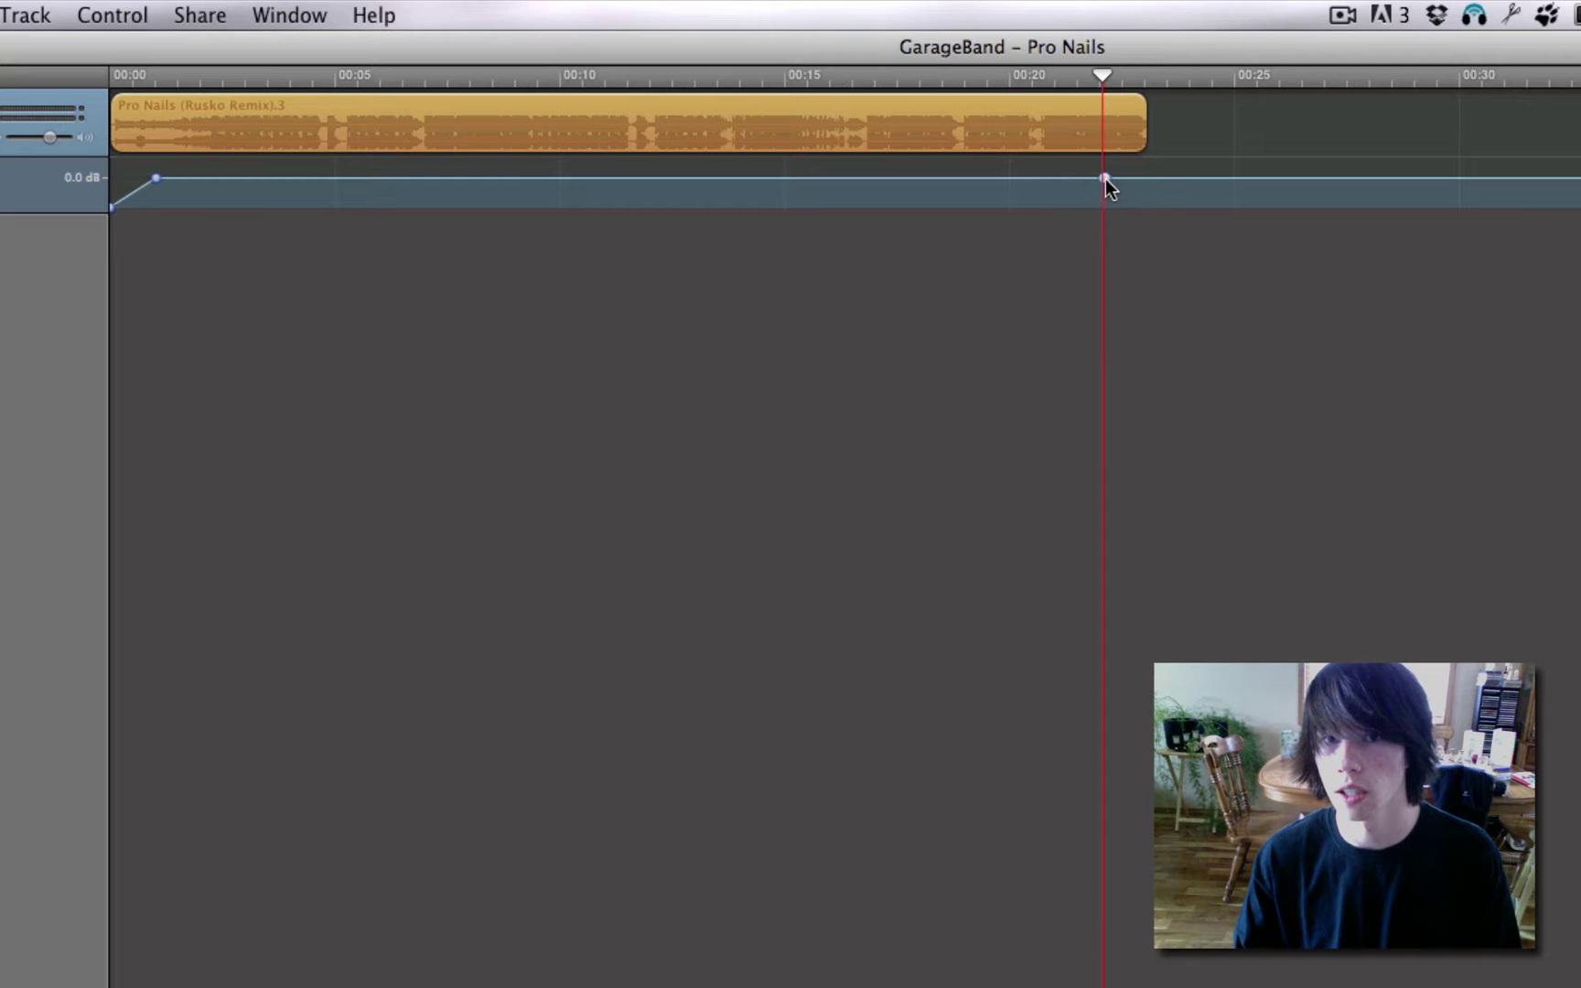
{"action": "left_click_drag", "start_coordinate": [1150, 176], "coordinate": [1158, 311]}
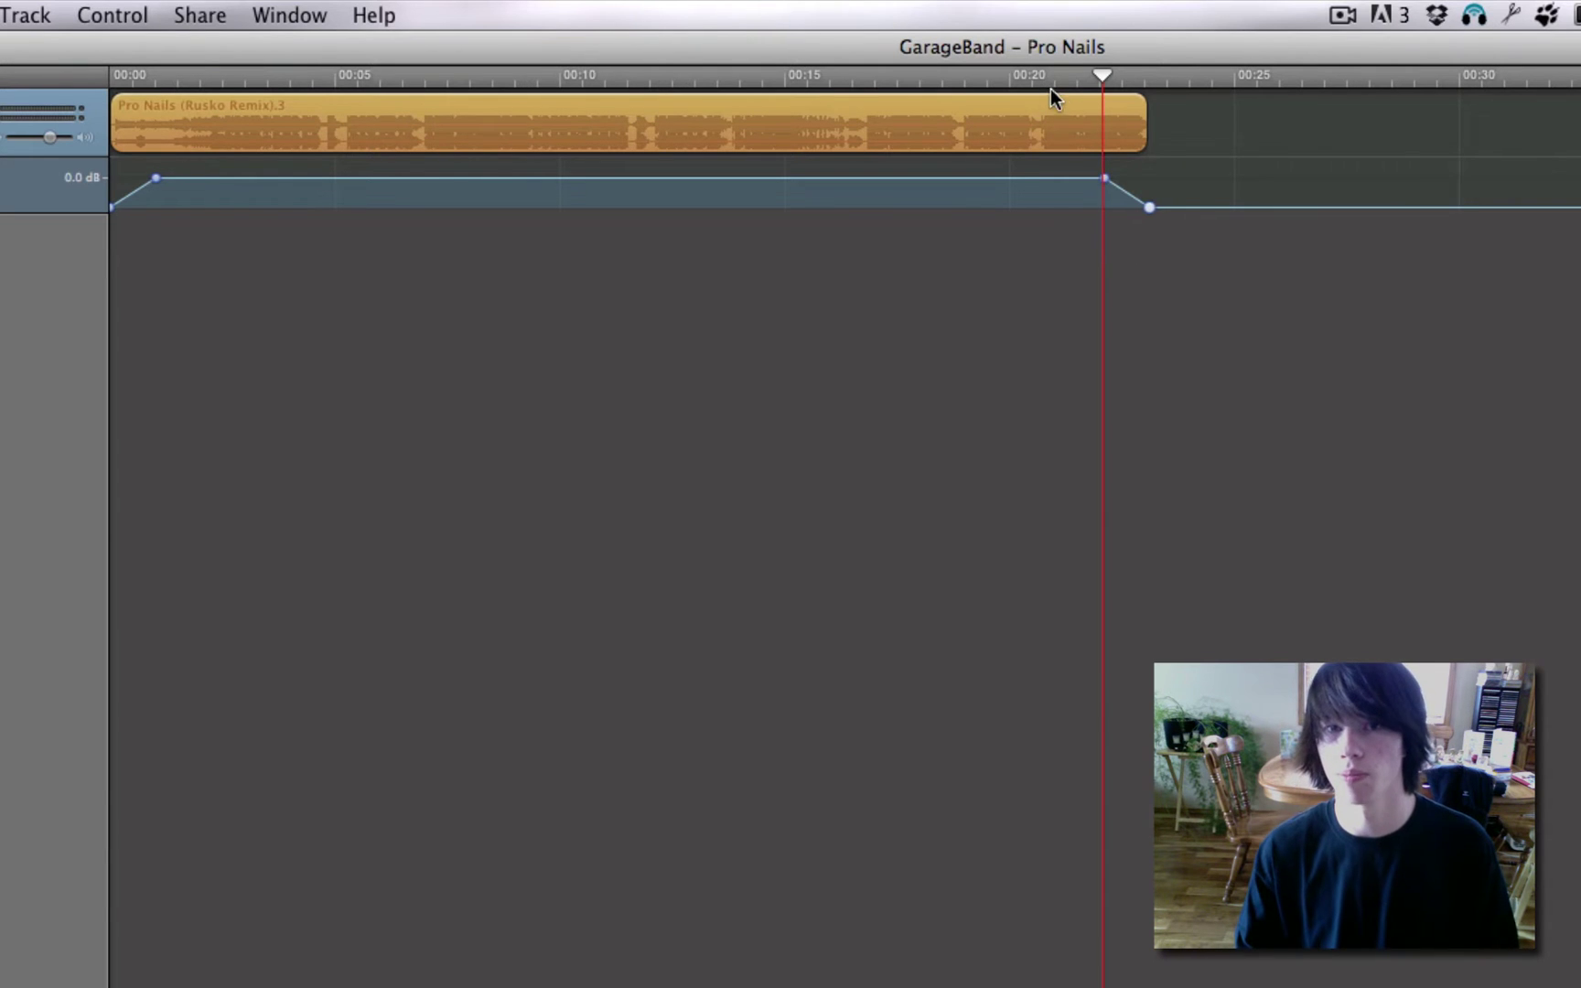
{"action": "left_click", "coordinate": [1059, 79]}
{"action": "key", "text": "space"}
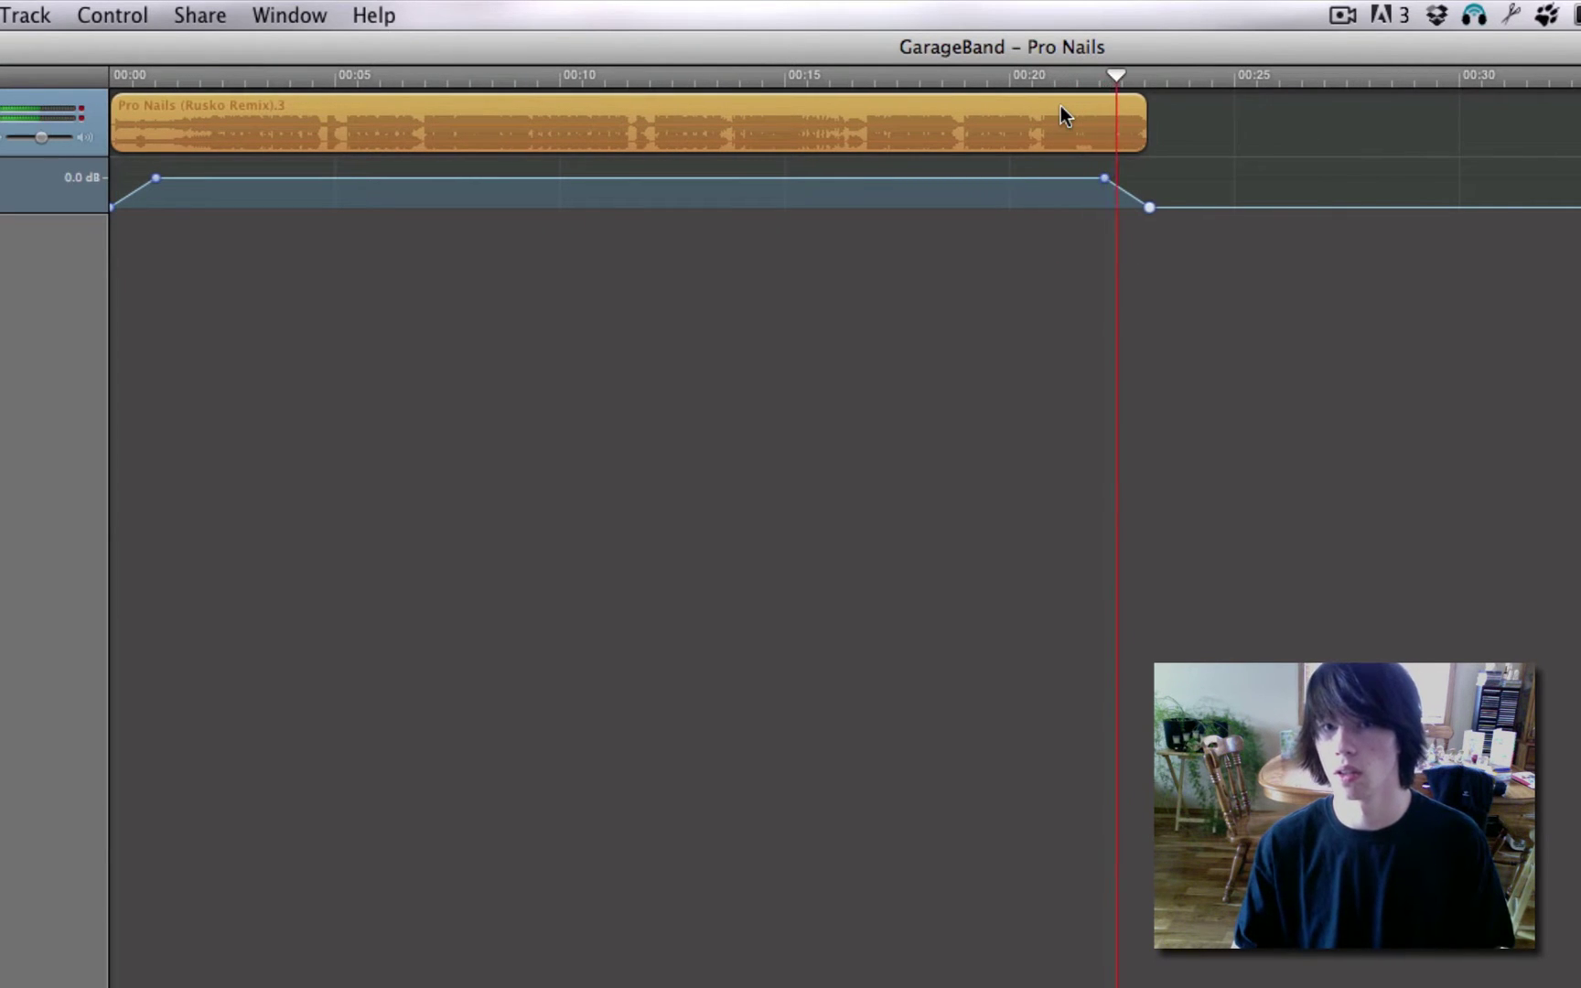
{"action": "left_click", "coordinate": [25, 15]}
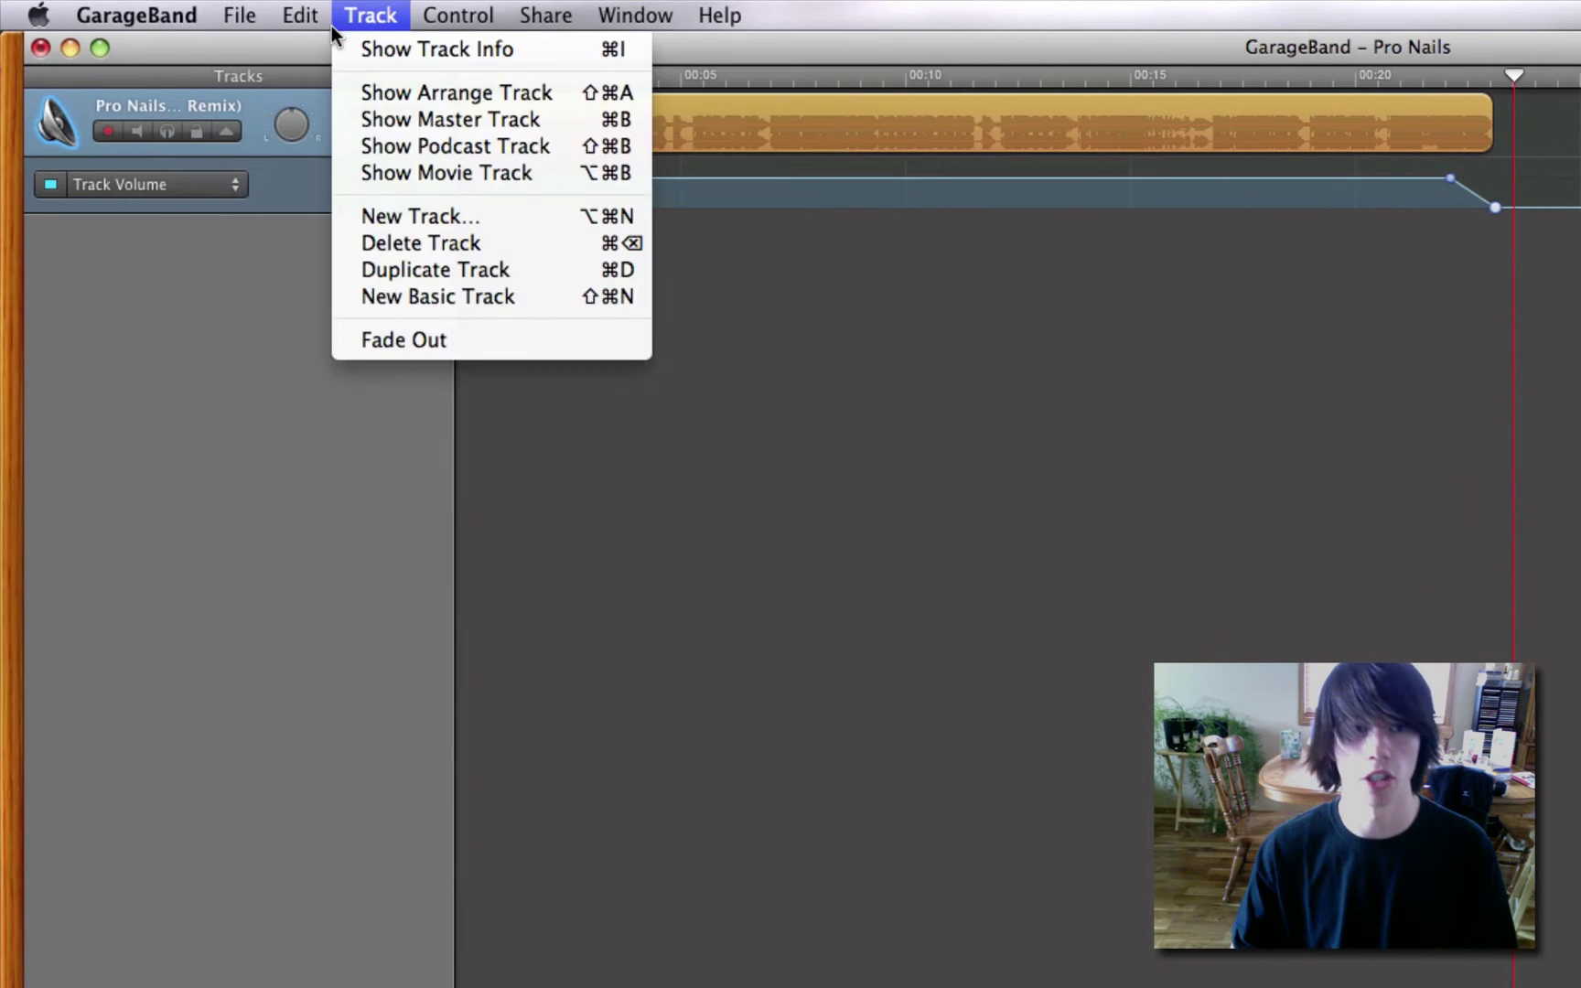
{"action": "mouse_move", "coordinate": [117, 18]}
{"action": "left_click", "coordinate": [494, 48]}
{"action": "left_click", "coordinate": [1425, 78]}
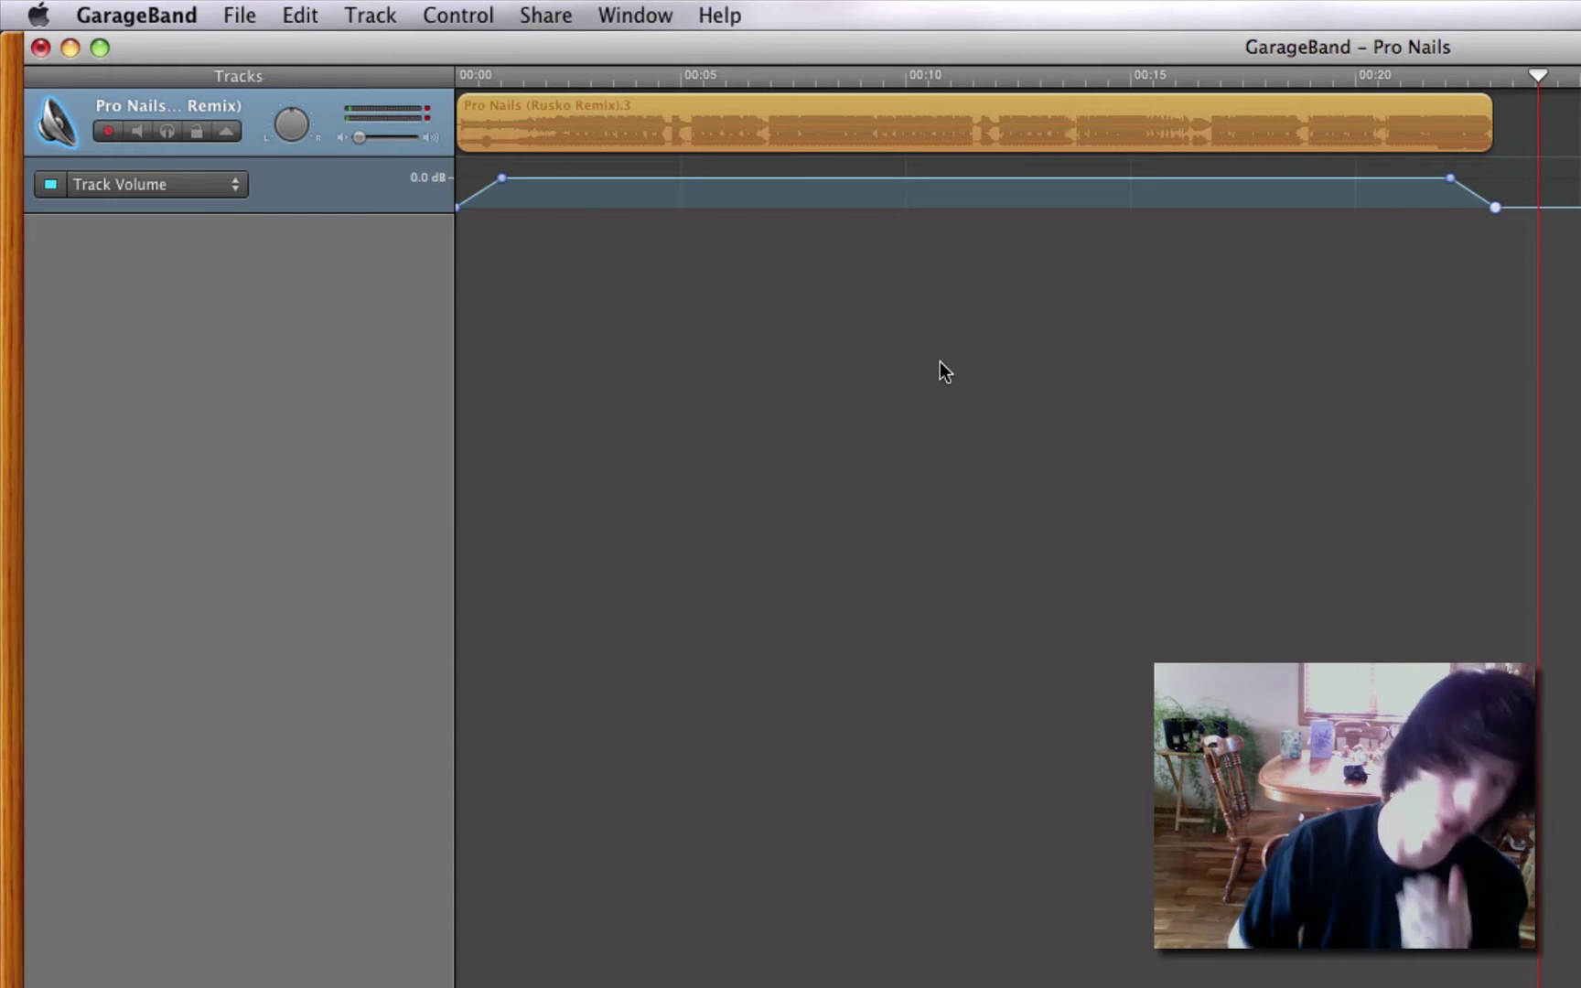
Export the song to disk compressed with AAC at Higher Quality.
{"action": "left_click", "coordinate": [557, 21]}
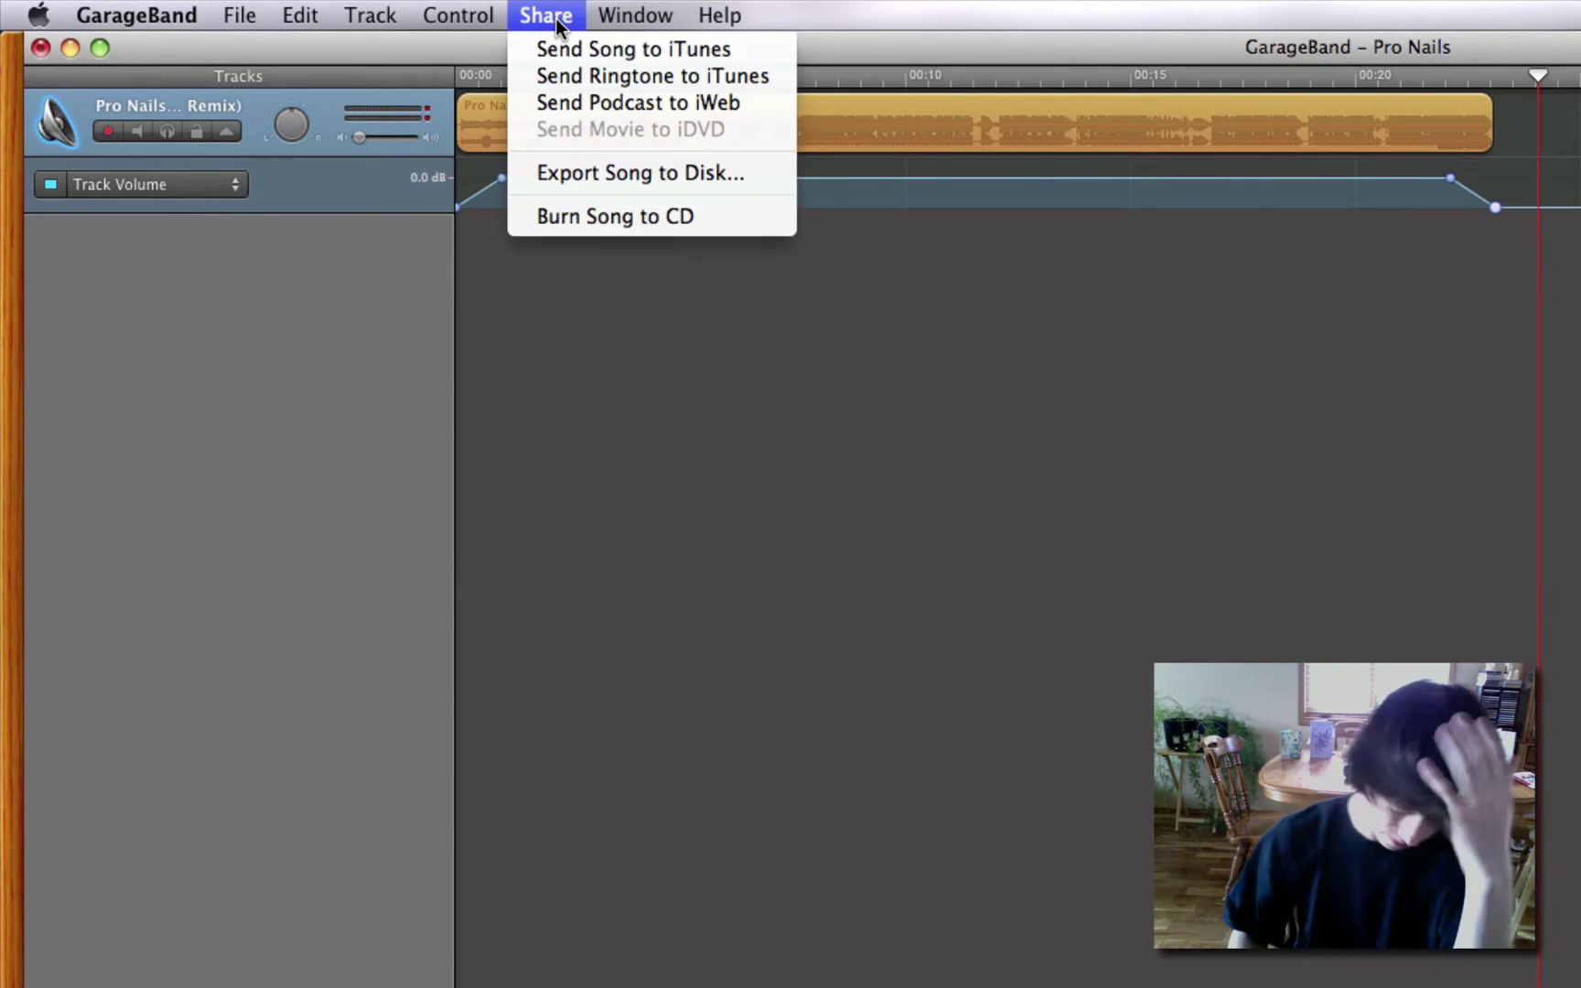
{"action": "left_click", "coordinate": [673, 177]}
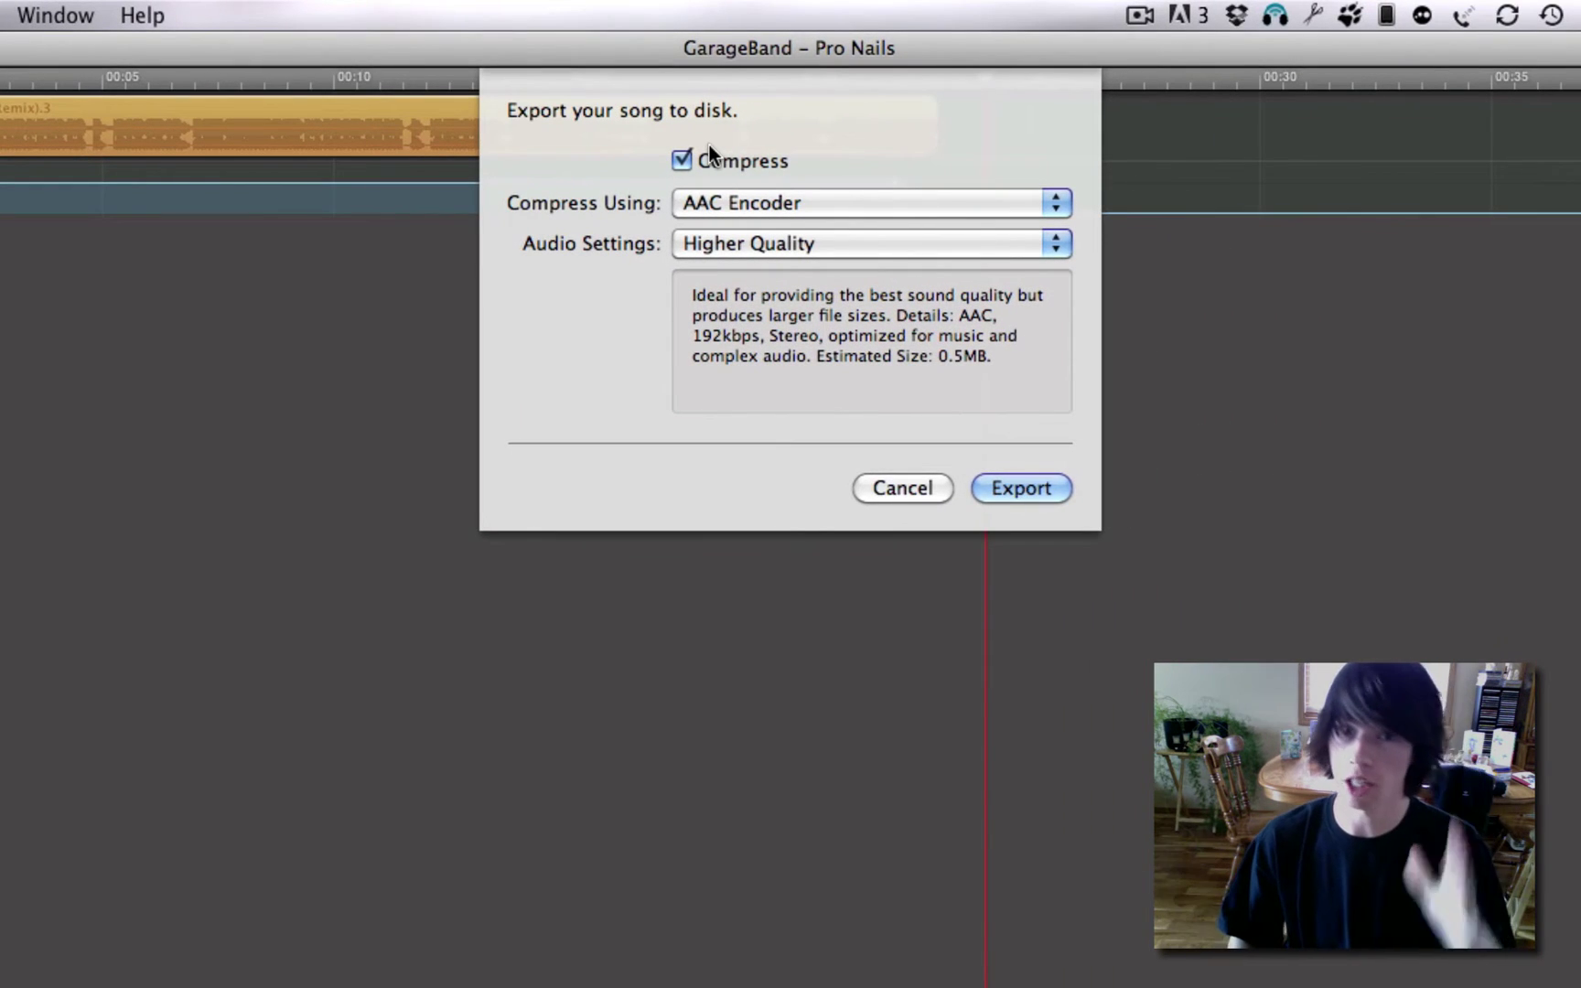
{"action": "left_click", "coordinate": [699, 159]}
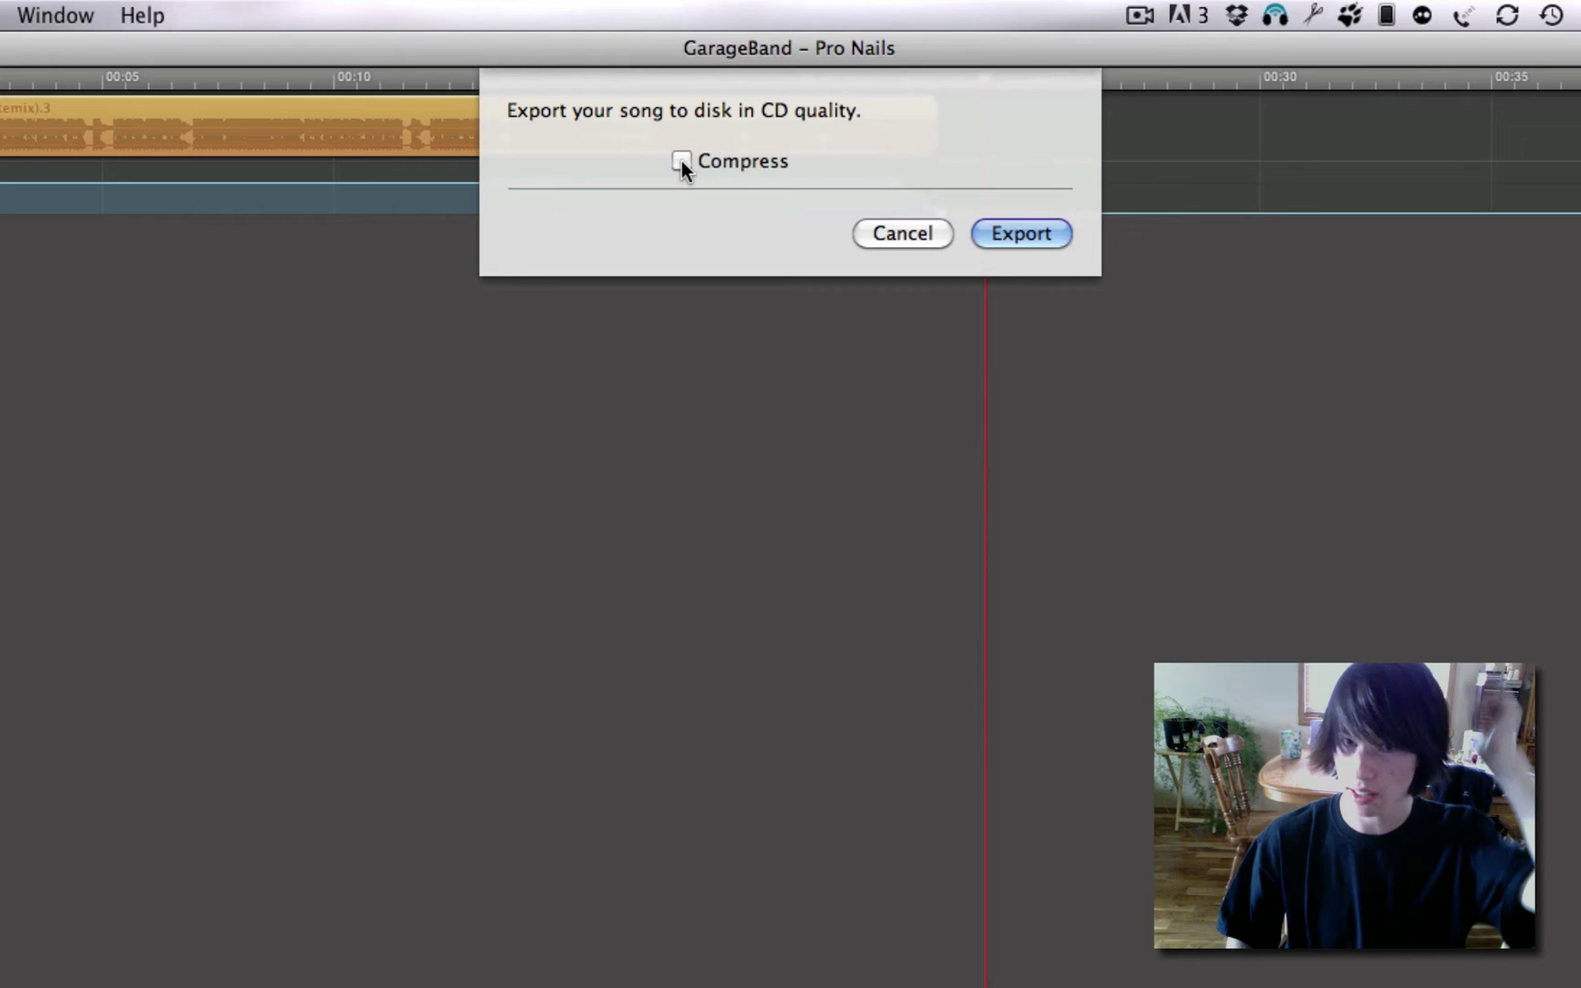
{"action": "left_click", "coordinate": [681, 158]}
{"action": "left_click", "coordinate": [828, 205]}
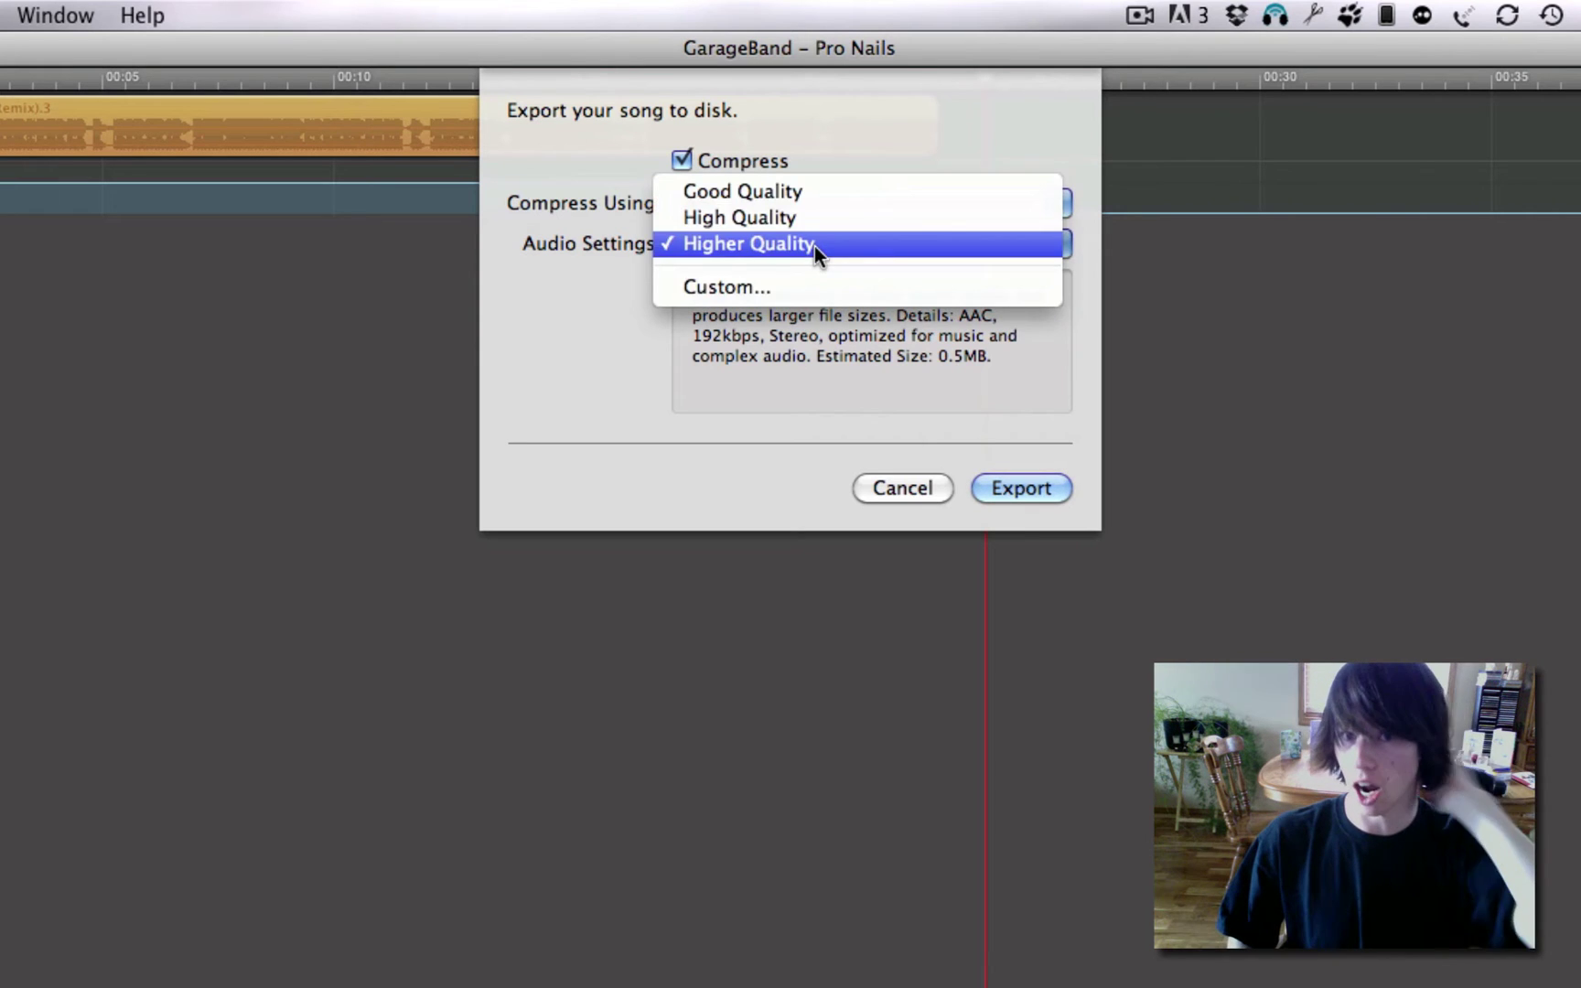
{"action": "left_click", "coordinate": [814, 247]}
{"action": "left_click", "coordinate": [1049, 488]}
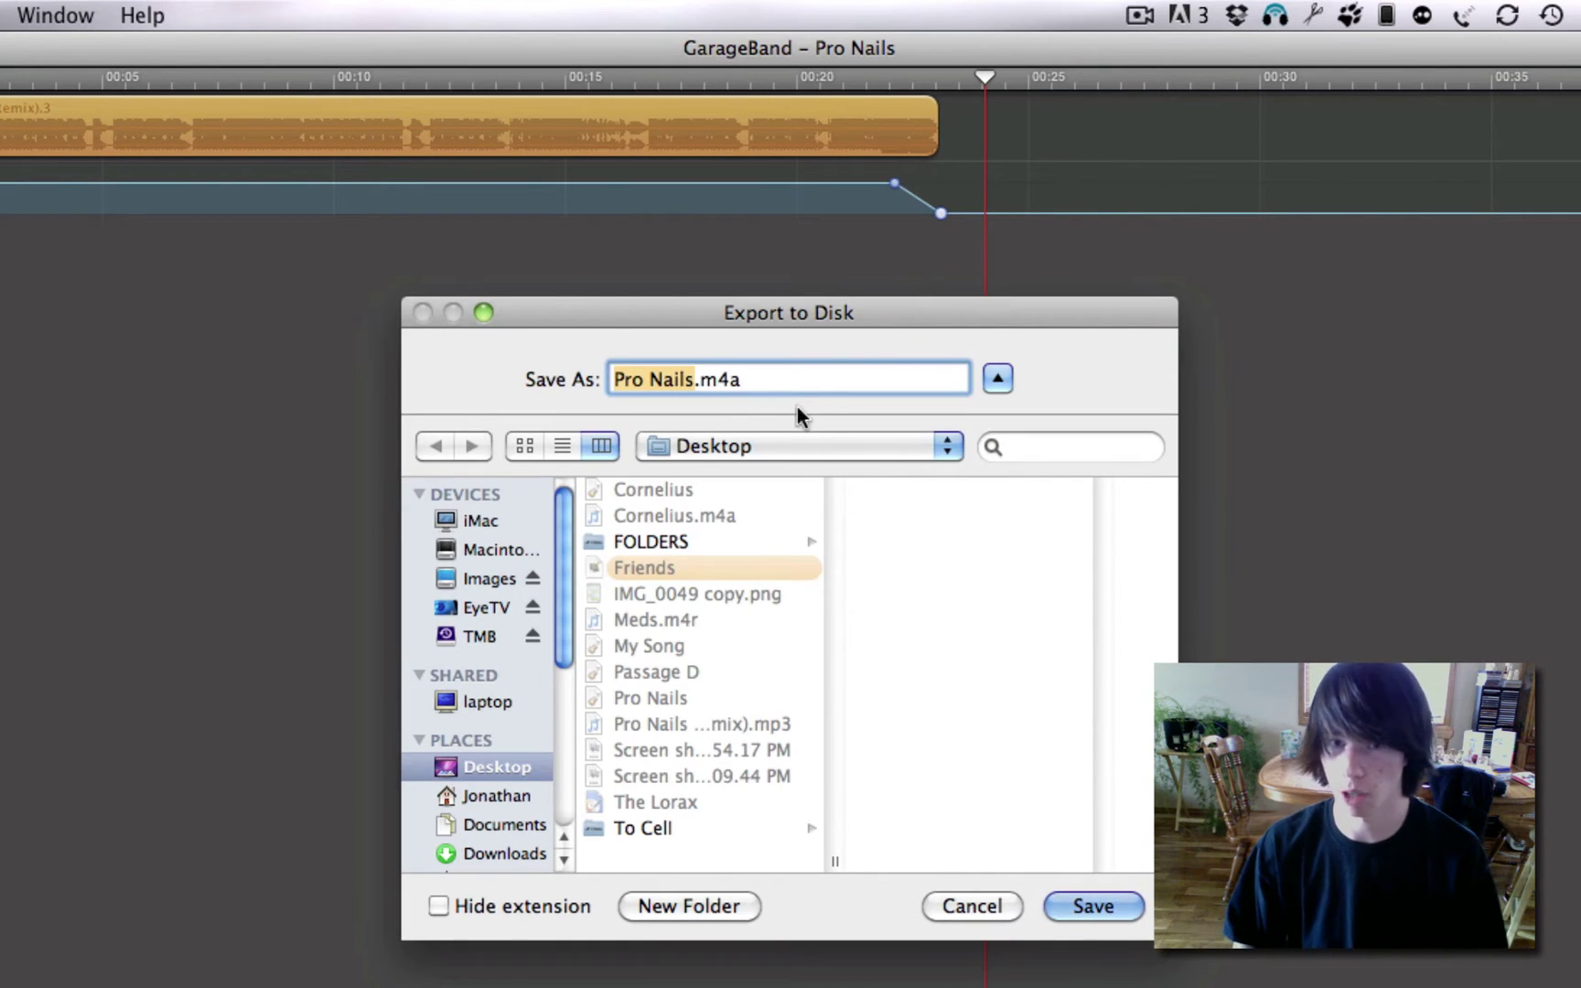
Save the export as Pro Nails.m4a on the desktop and close the project.
{"action": "left_click", "coordinate": [826, 389]}
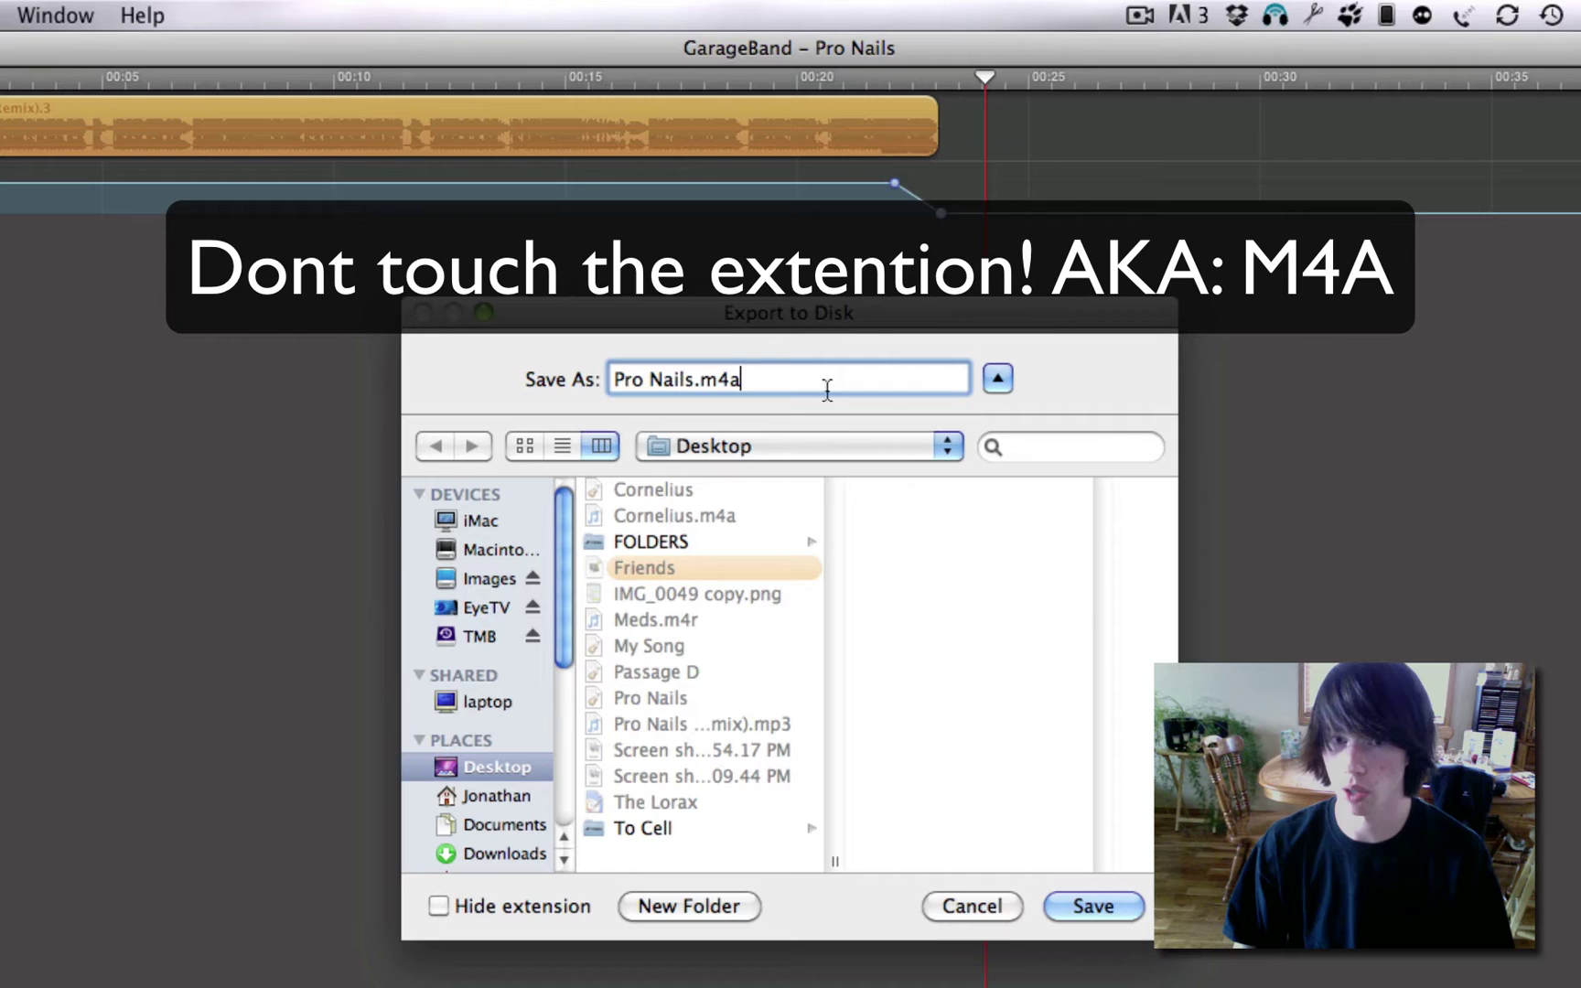
{"action": "left_click", "coordinate": [1108, 904]}
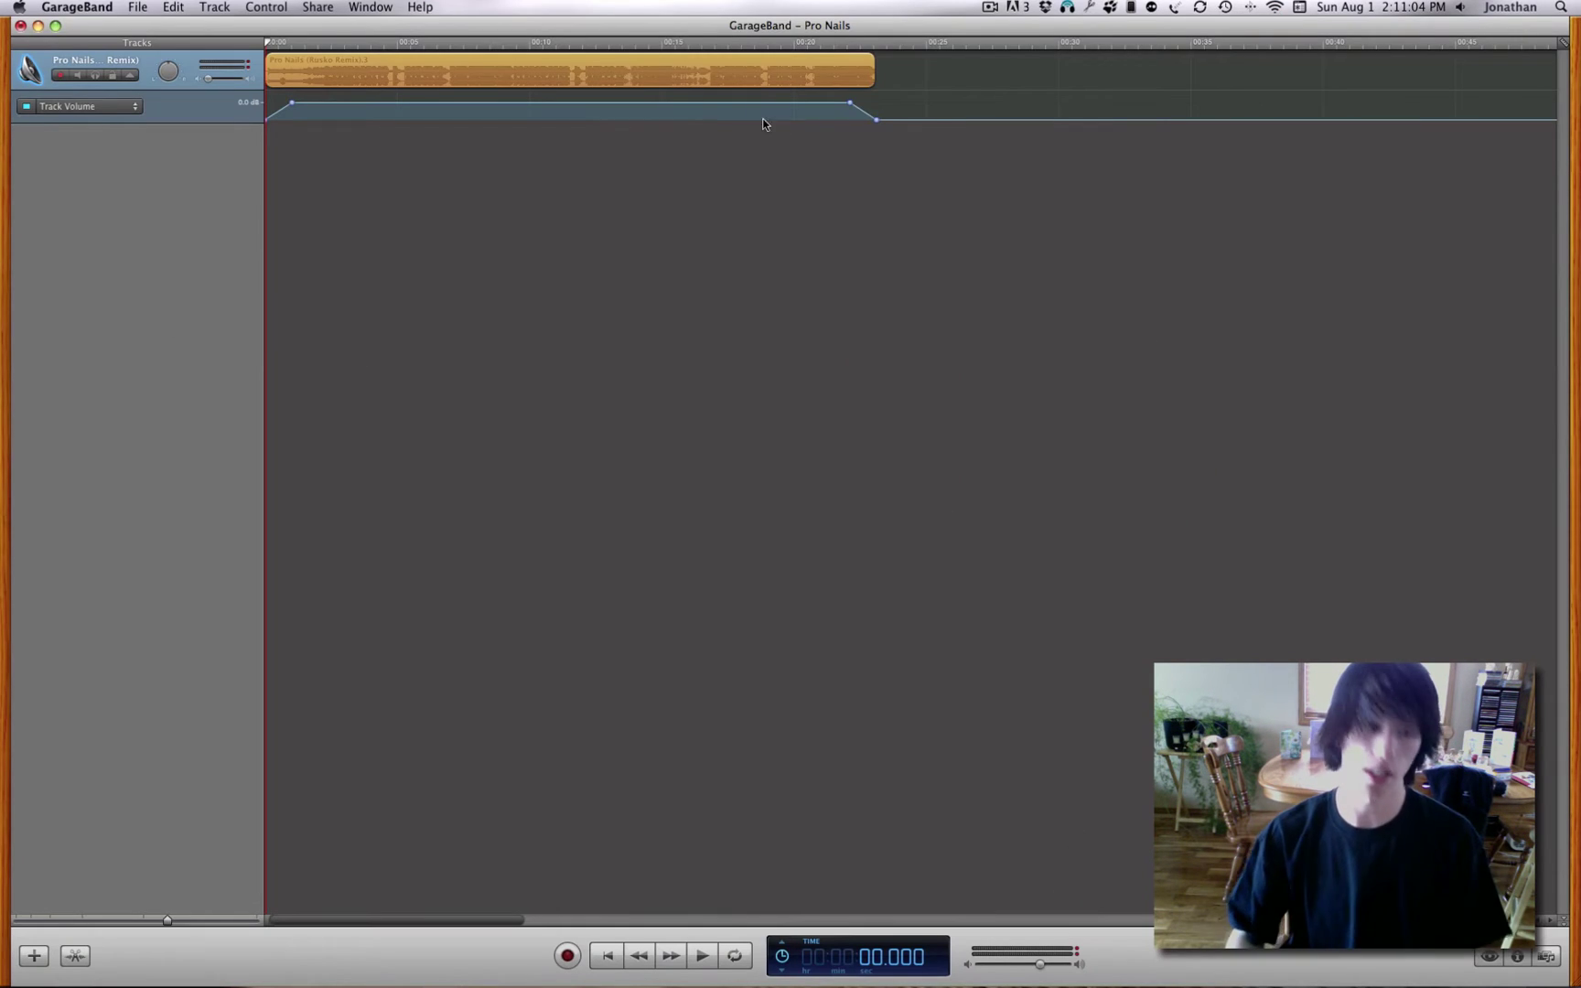
{"action": "key", "text": "super+w"}
Close the project without saving and trash Pro Nails (Rusko Remix).mp3 from the desktop.
{"action": "left_click", "coordinate": [735, 78]}
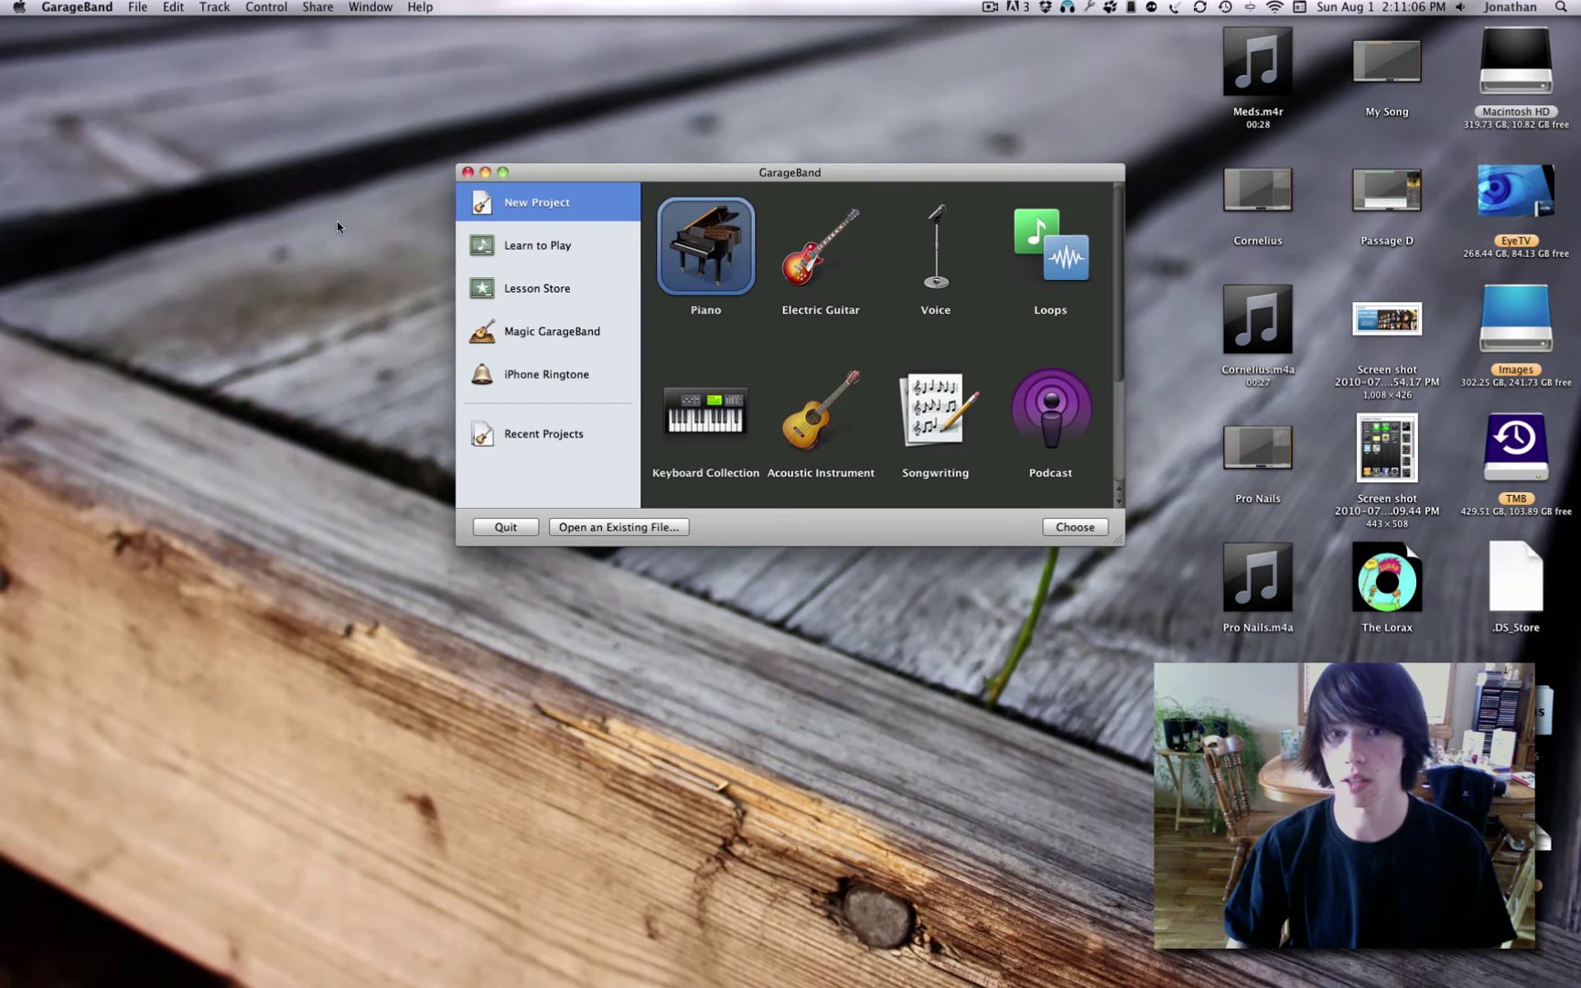
{"action": "left_click", "coordinate": [467, 173]}
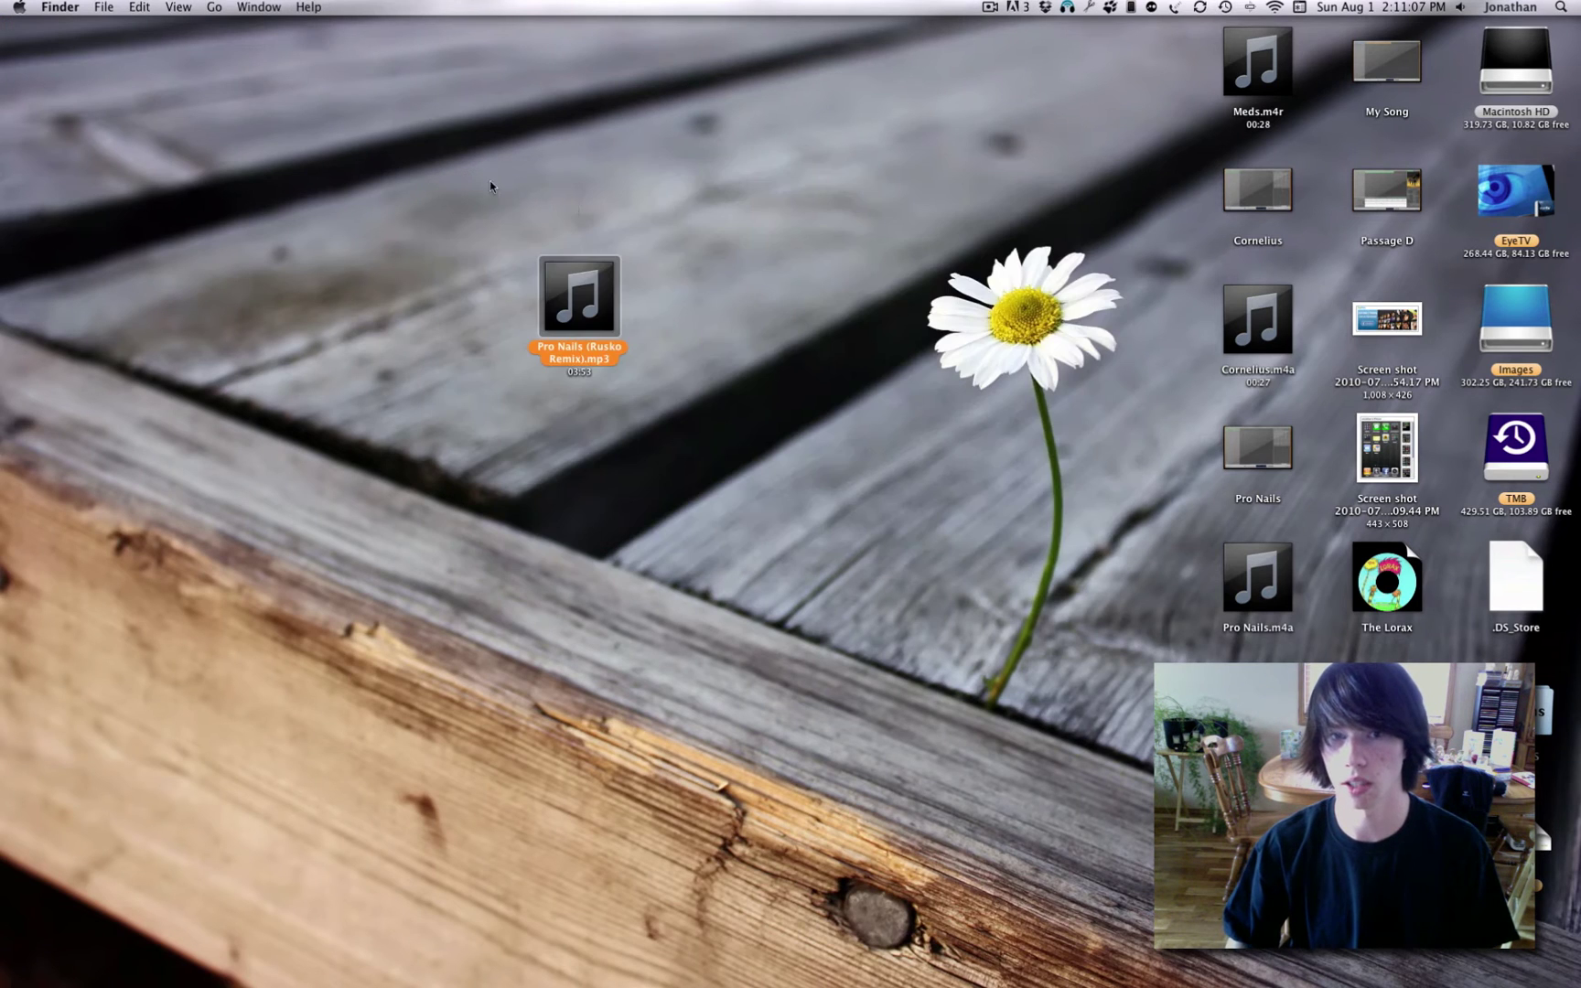
{"action": "left_click", "coordinate": [600, 320]}
{"action": "key", "text": "super+BackSpace"}
Quick Look the exported Pro Nails.m4a to hear the ringtone.
{"action": "left_click", "coordinate": [1245, 622]}
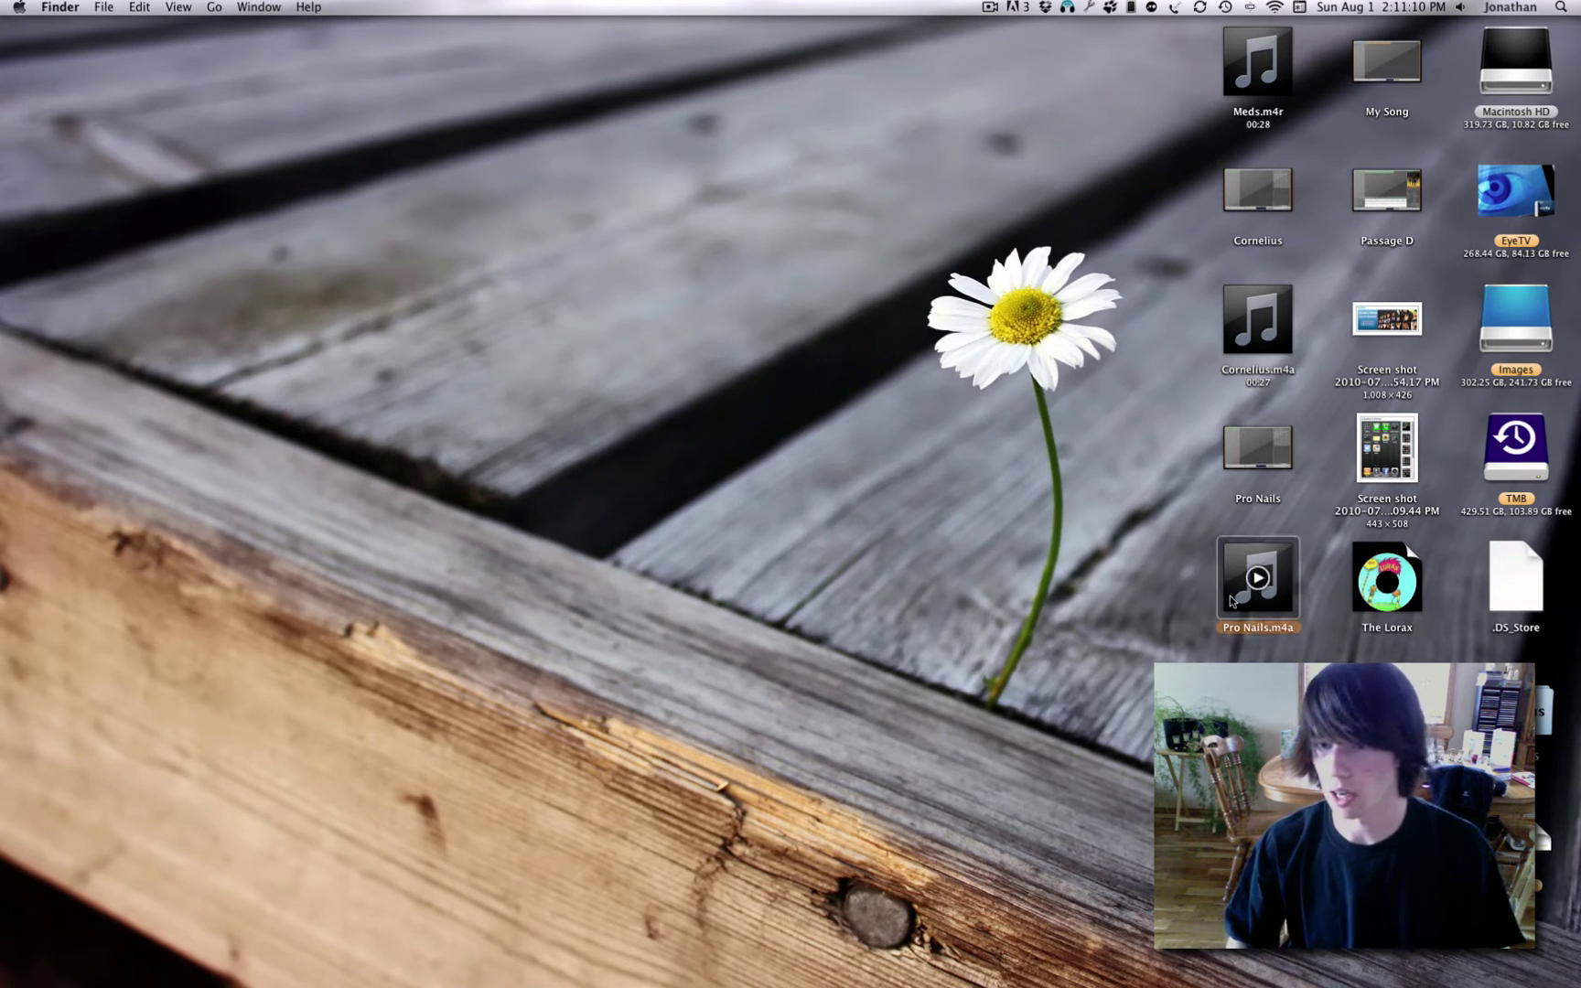
{"action": "key", "text": "space"}
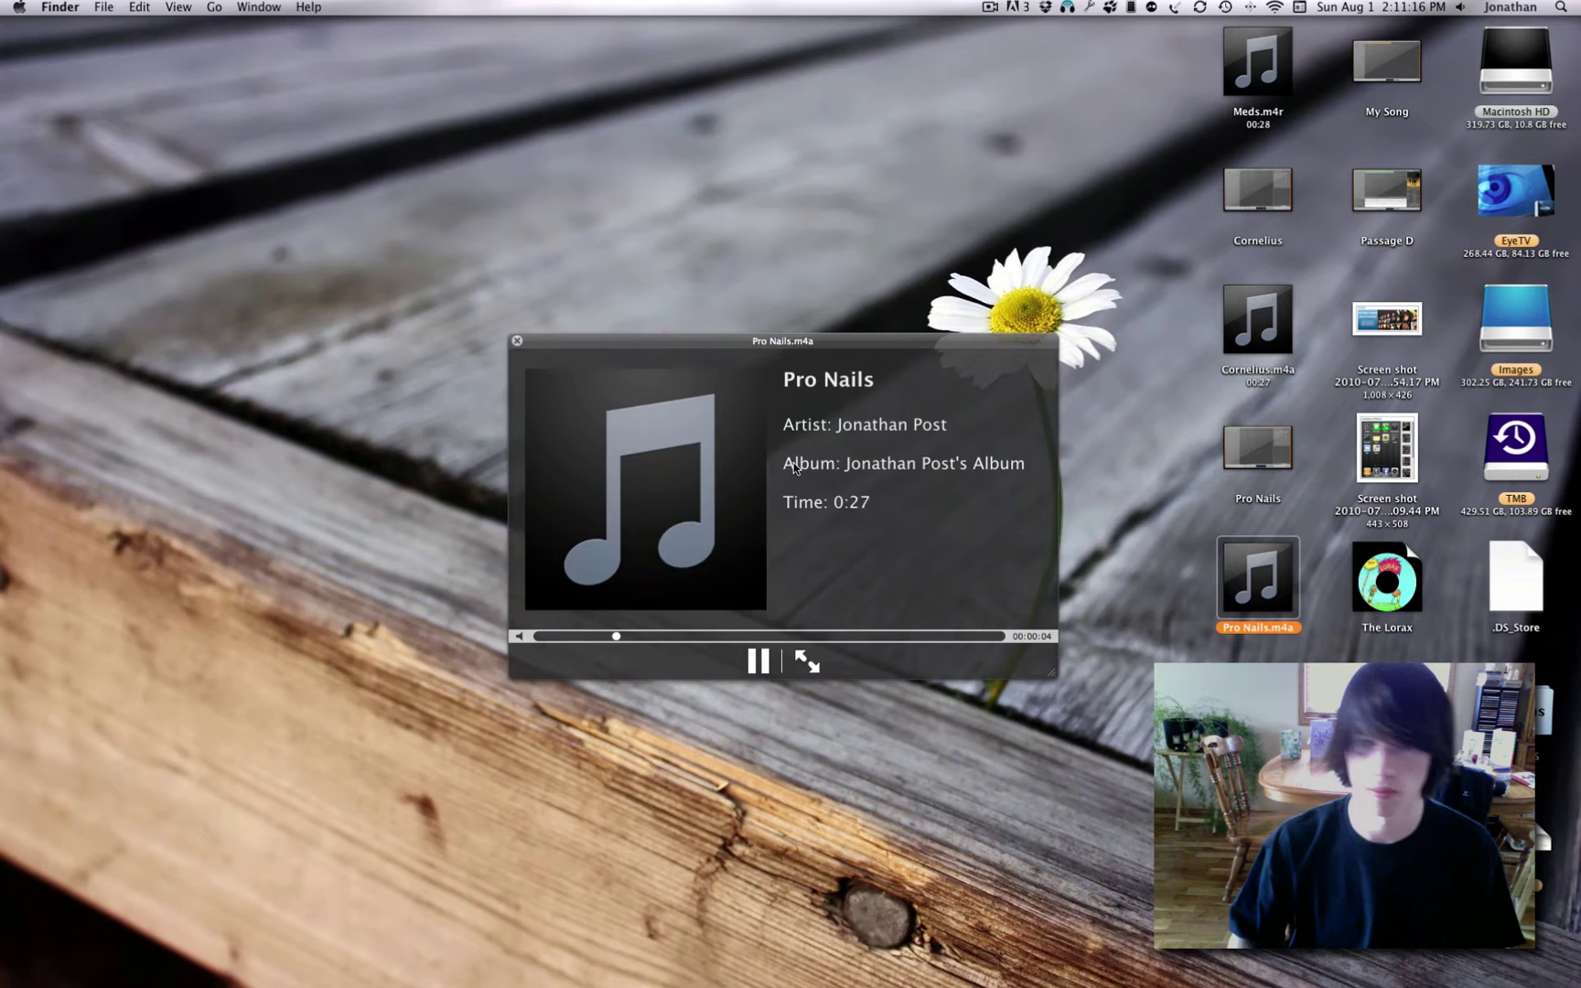
{"action": "key", "text": "space"}
{"action": "key", "text": "space"}
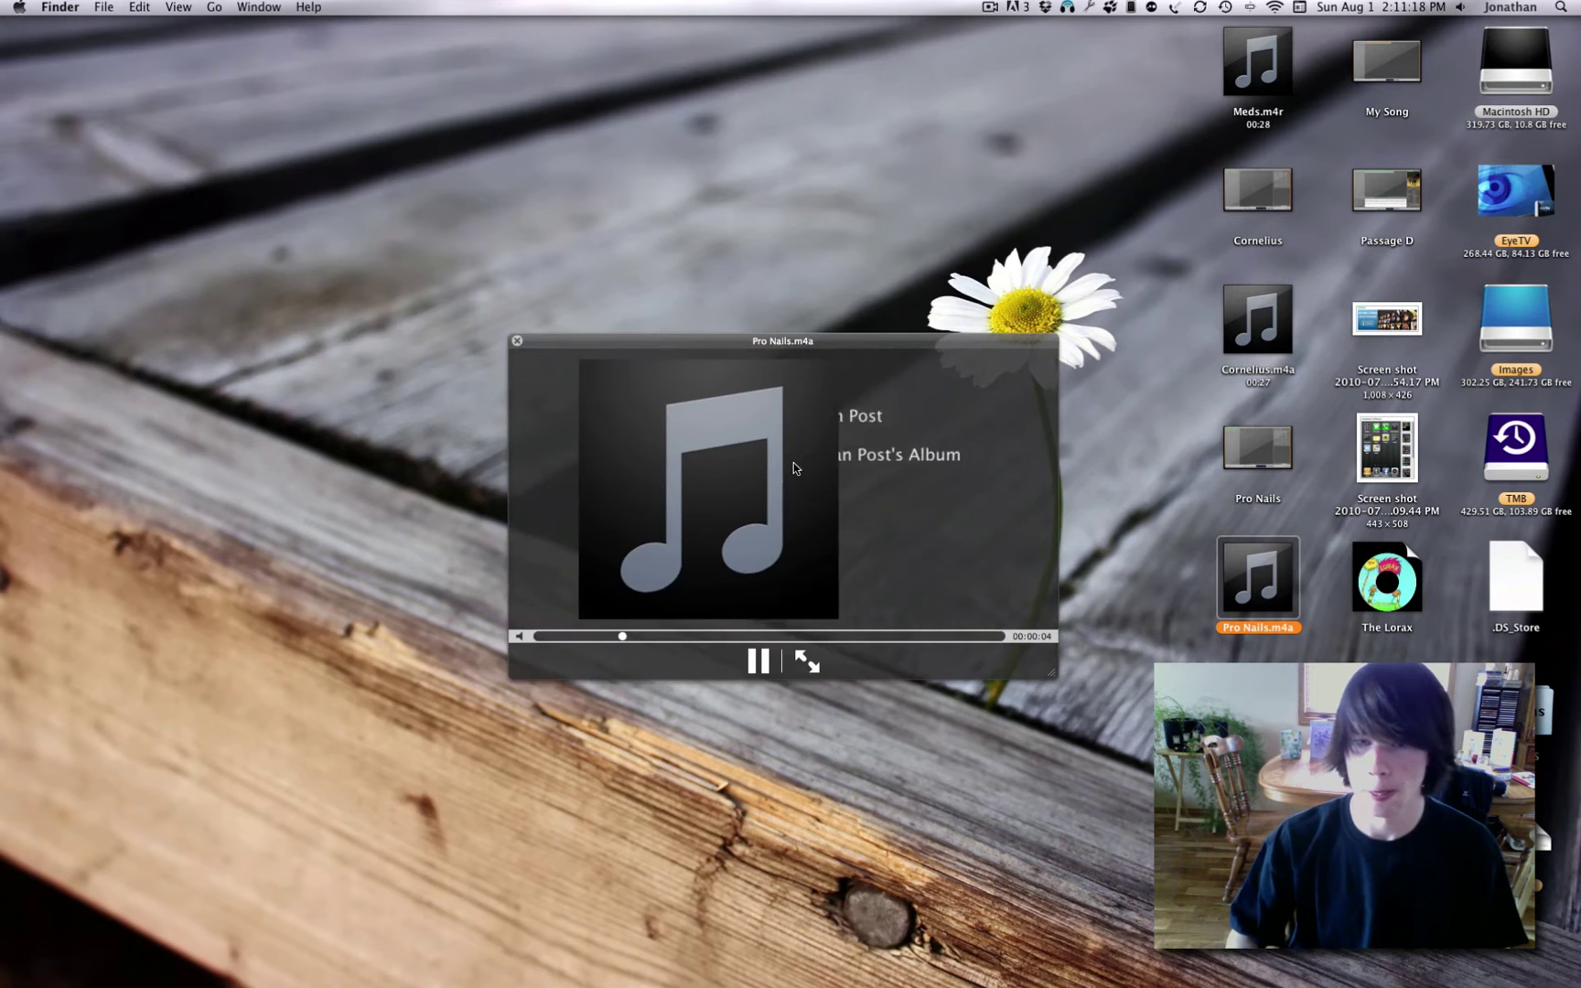
{"action": "key", "text": "space"}
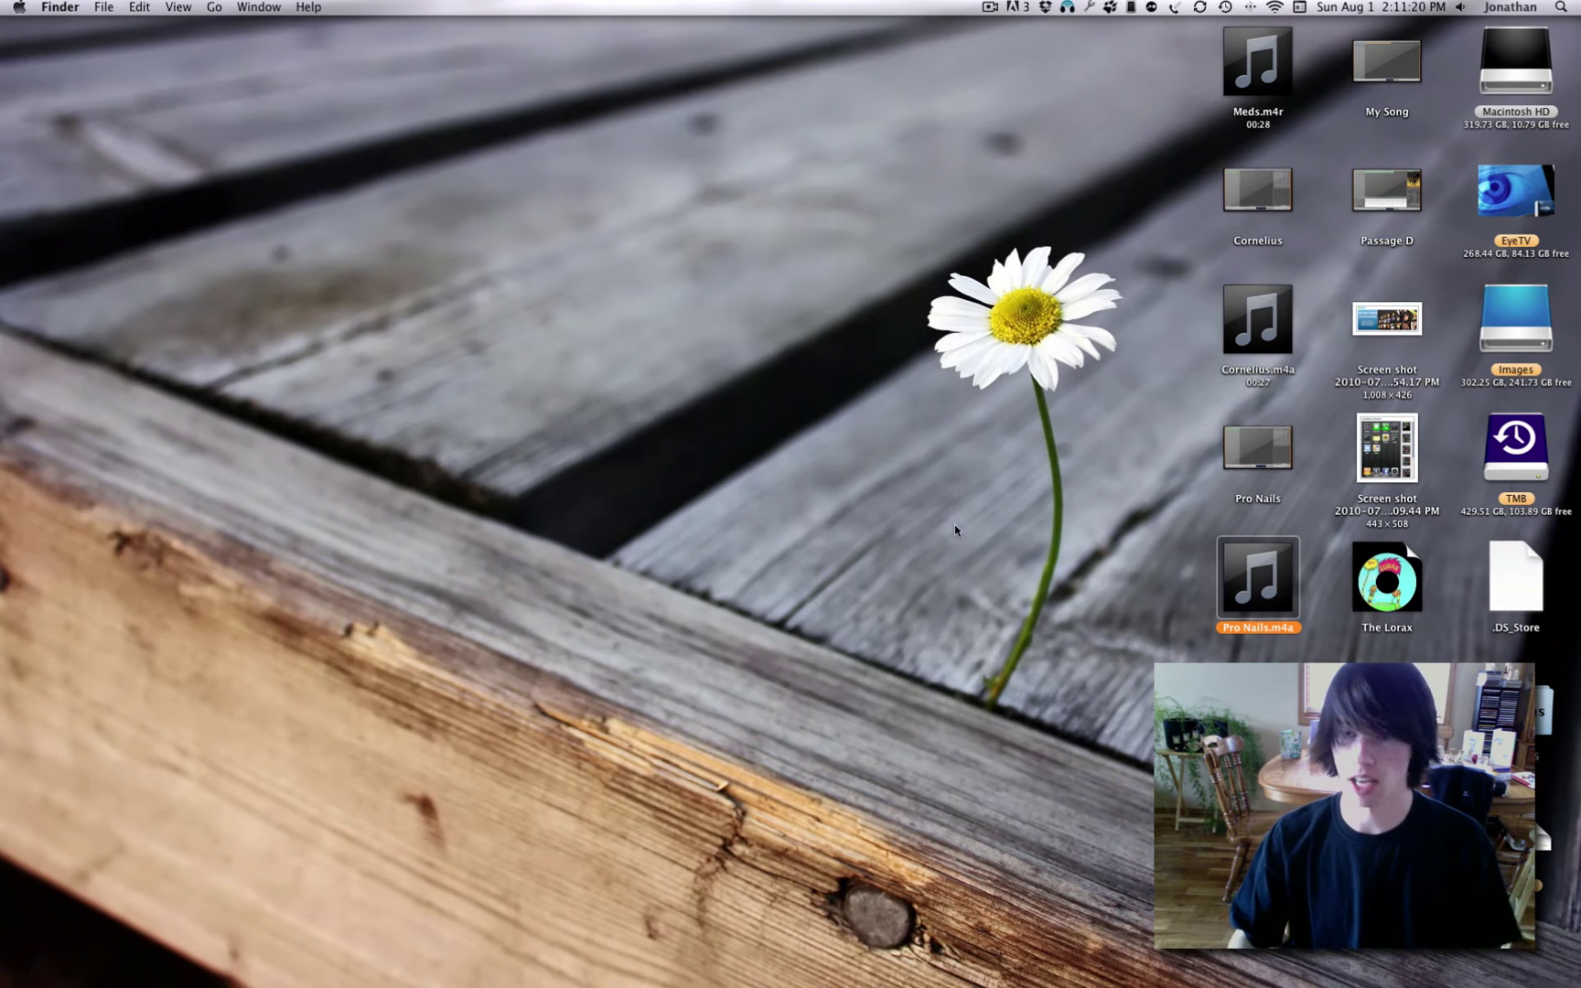
{"action": "left_click", "coordinate": [1102, 599]}
Duplicate Pro Nails.m4a and place the copy below the original on the desktop.
{"action": "mouse_move", "coordinate": [1235, 606]}
{"action": "left_click_drag", "start_coordinate": [1236, 605], "coordinate": [1107, 605]}
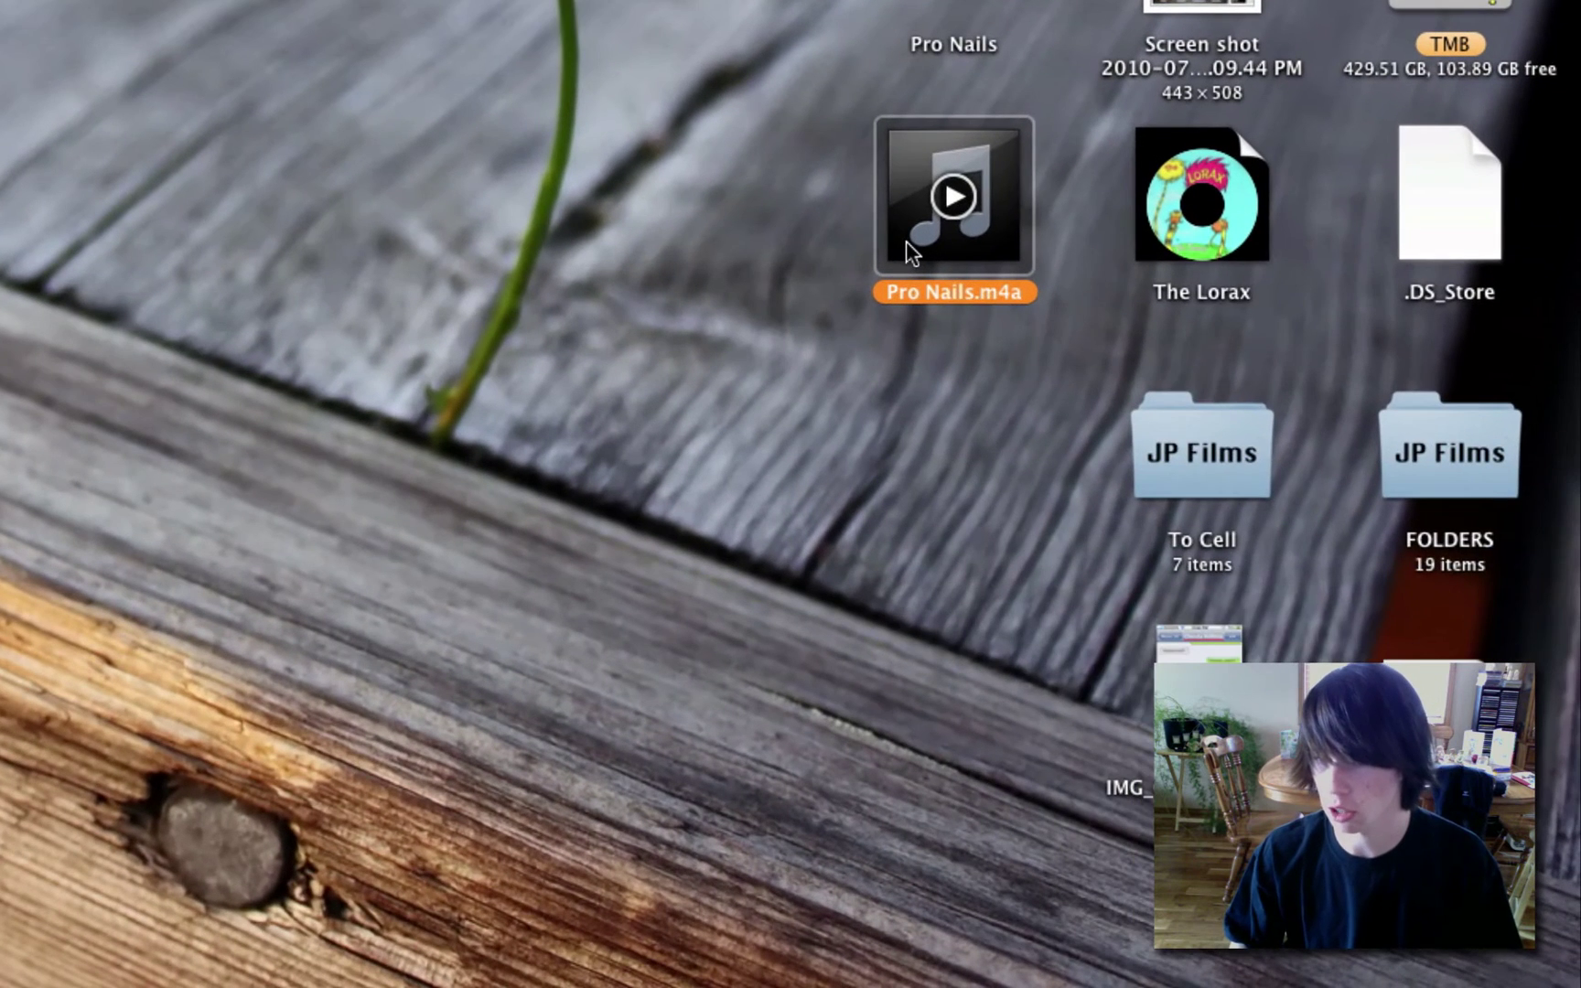
{"action": "right_click", "coordinate": [1234, 601]}
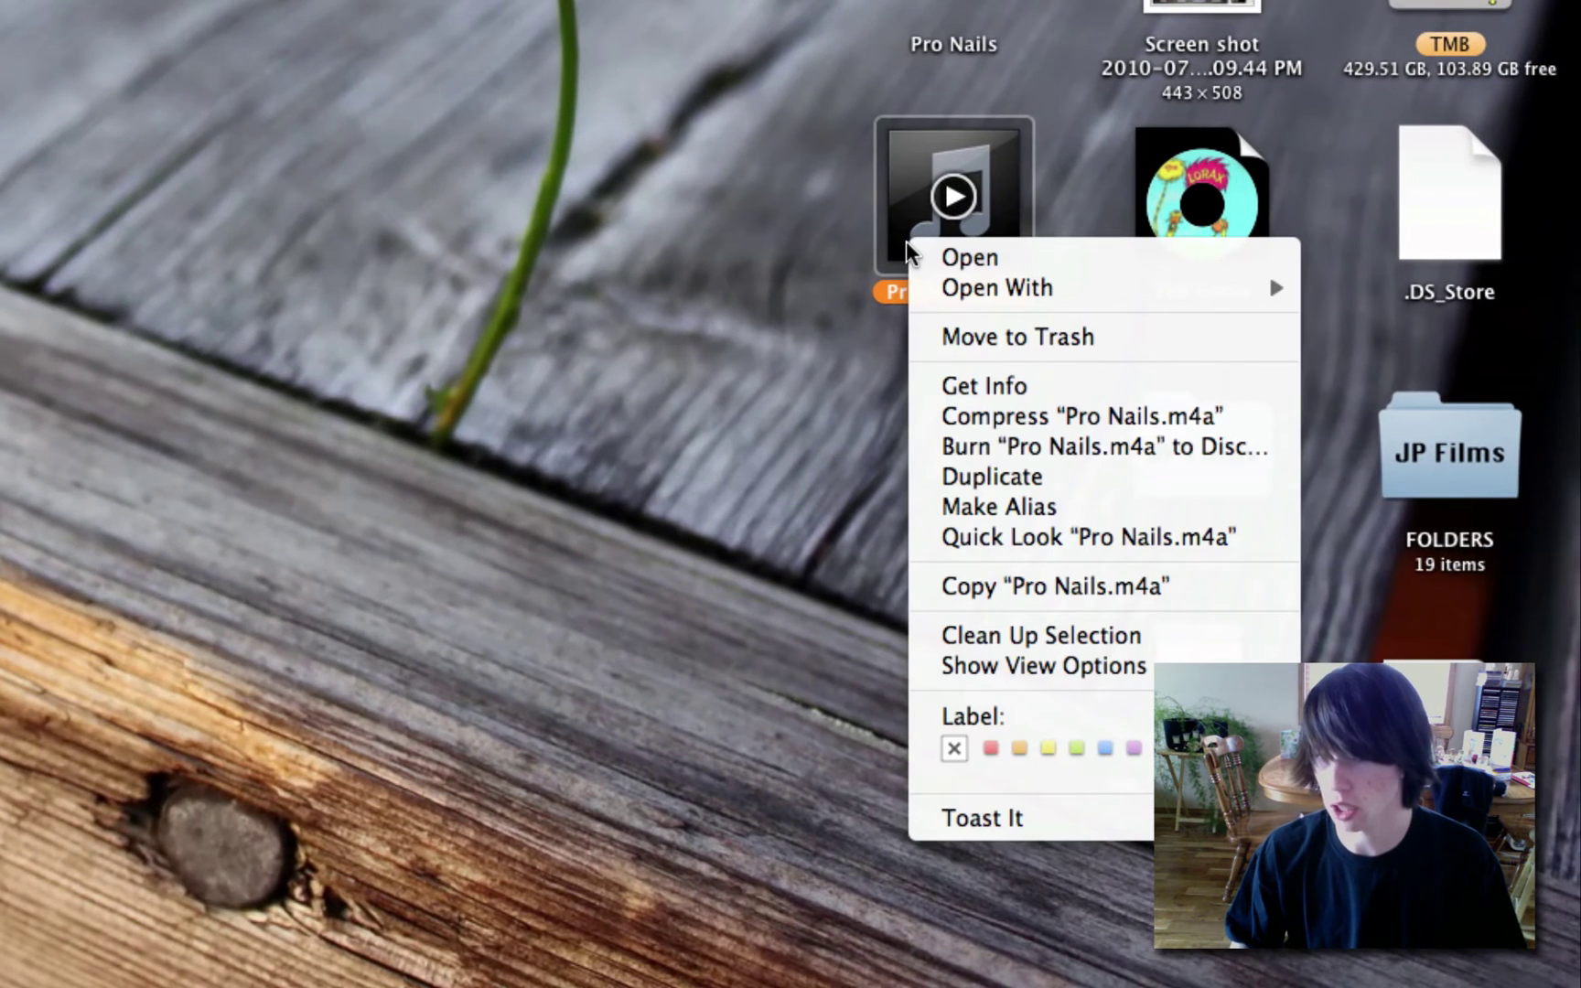
{"action": "left_click", "coordinate": [1100, 476]}
{"action": "left_click_drag", "start_coordinate": [1059, 328], "coordinate": [955, 509]}
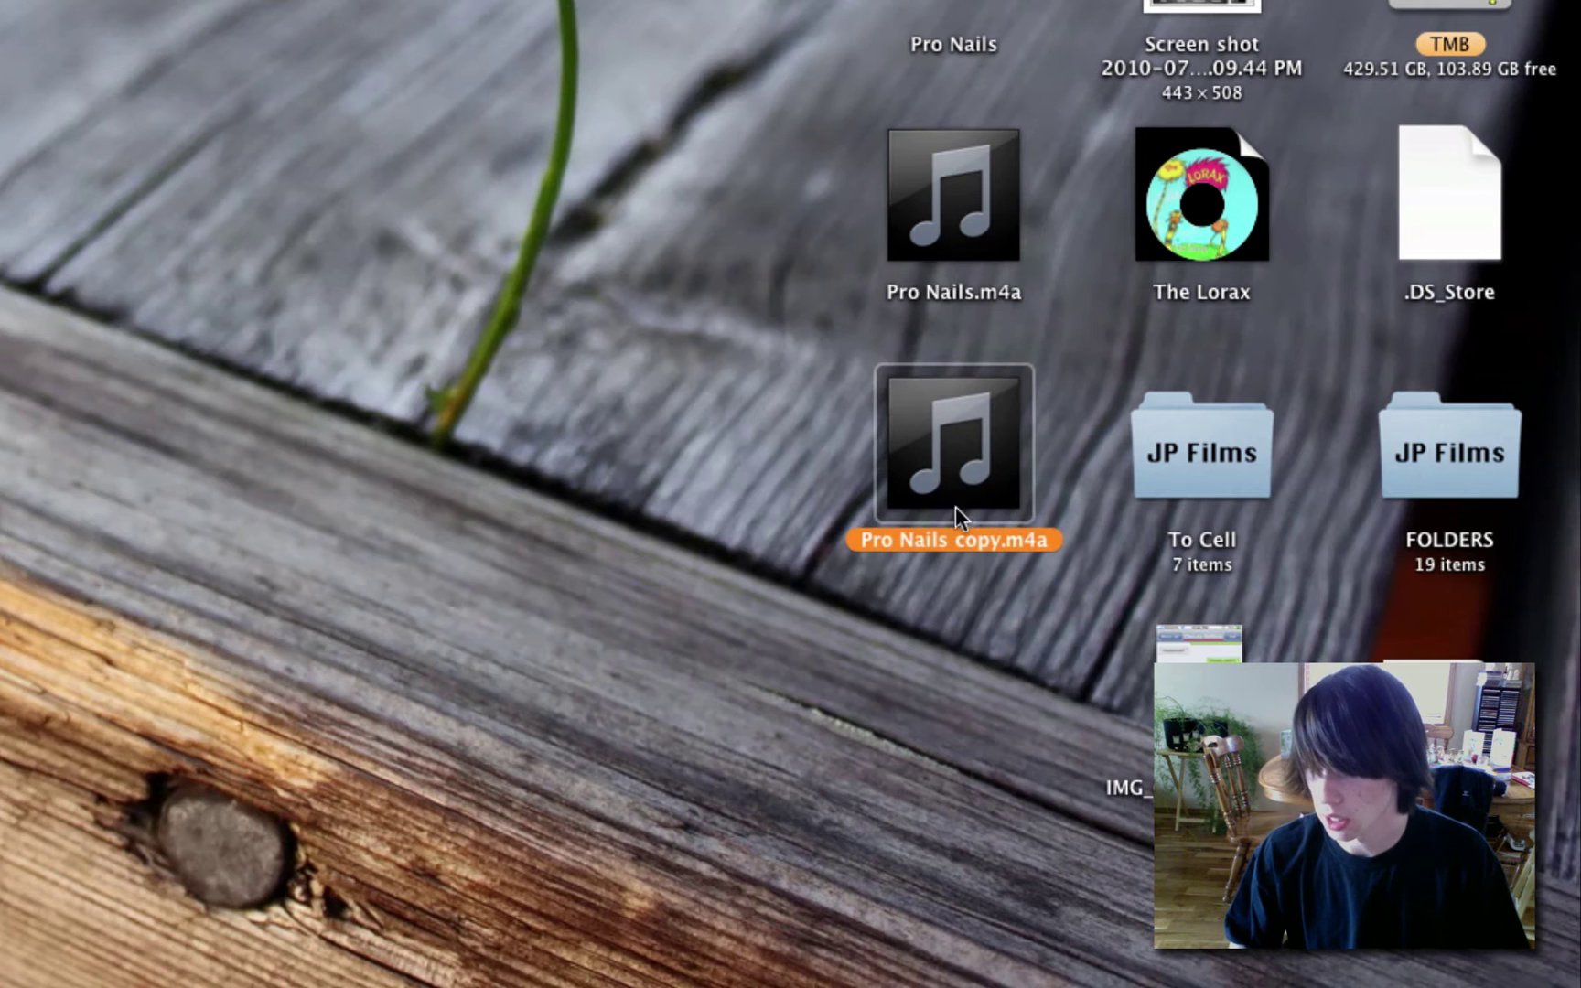
Rename the duplicate to Pro Nails.m4r through Get Info's Name & Extension.
{"action": "left_click", "coordinate": [1030, 543]}
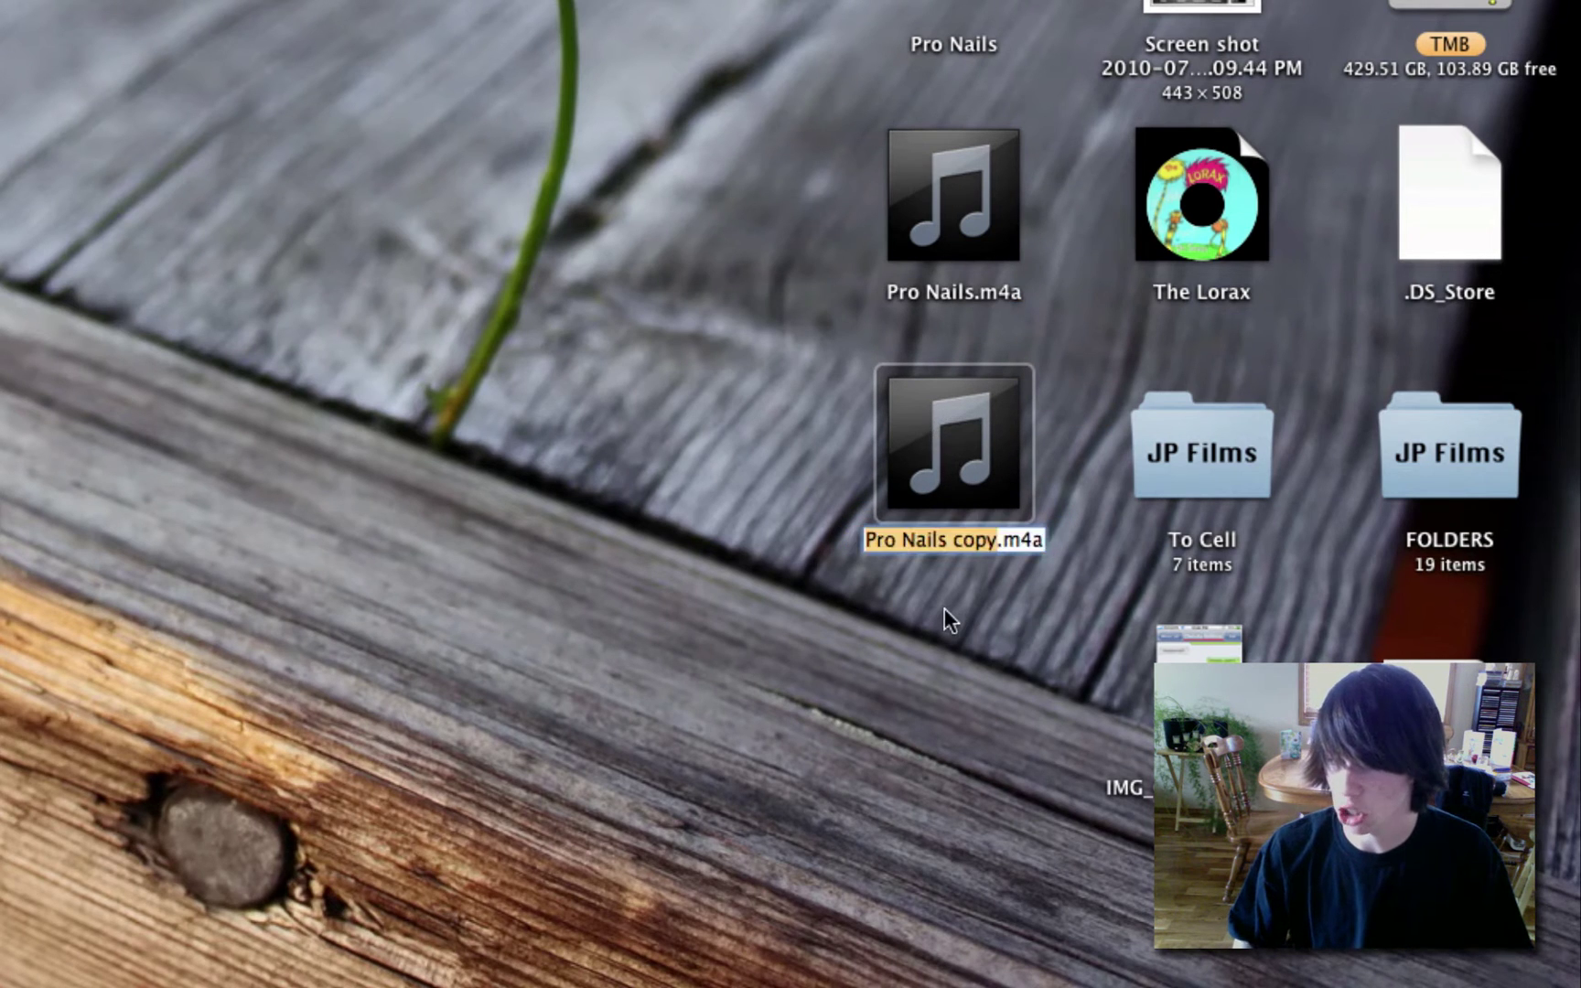
{"action": "left_click", "coordinate": [963, 590]}
{"action": "right_click", "coordinate": [996, 494]}
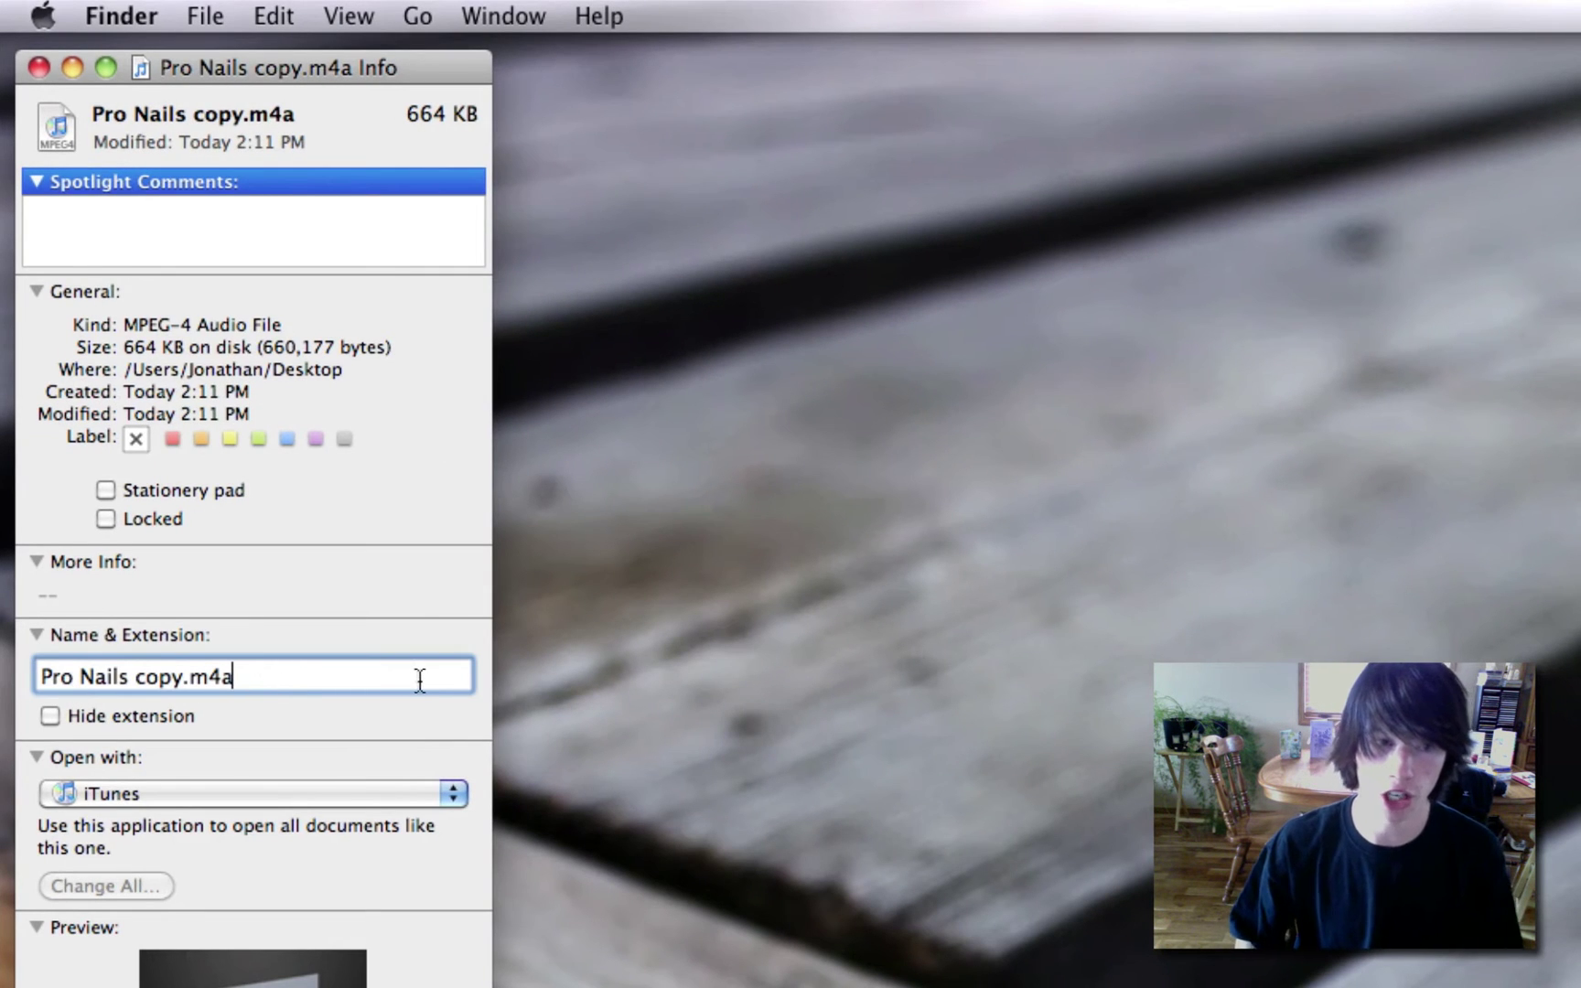
{"action": "key", "text": "BackSpace"}
{"action": "key", "text": "BackSpace"}
{"action": "key", "text": "BackSpace"}
{"action": "key", "text": "BackSpace"}
{"action": "key", "text": "BackSpace"}
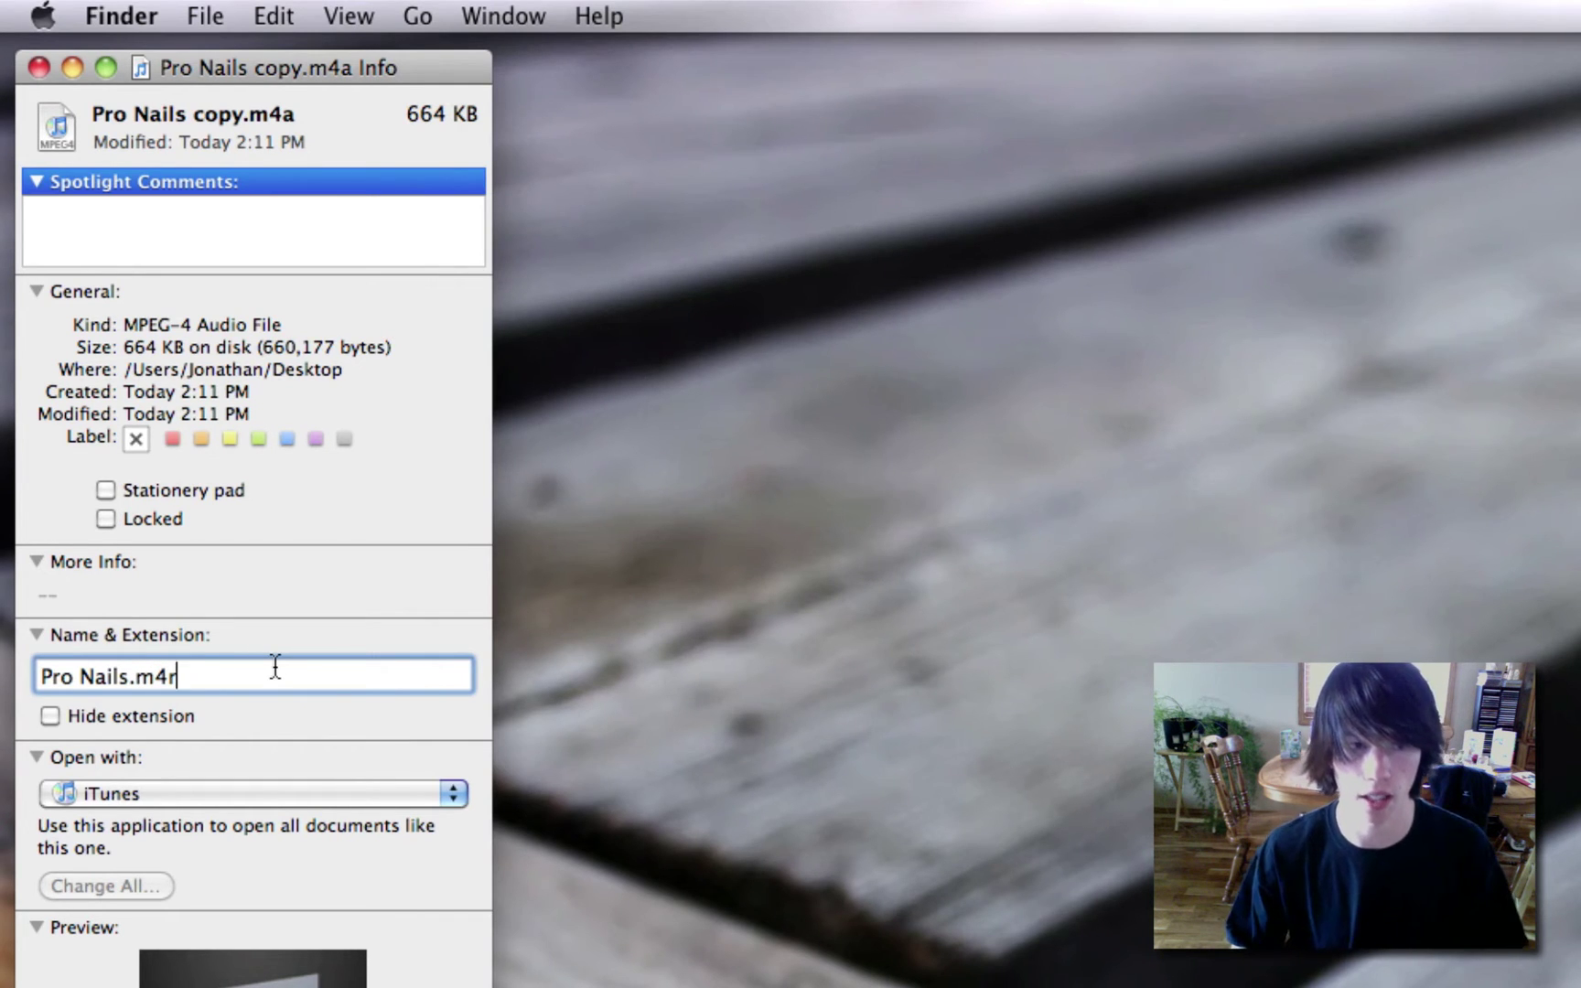
Finish renaming the file to Pro Nails.m4r and select Pro Nails in iTunes Ringtones.
{"action": "type", "text": "r"}
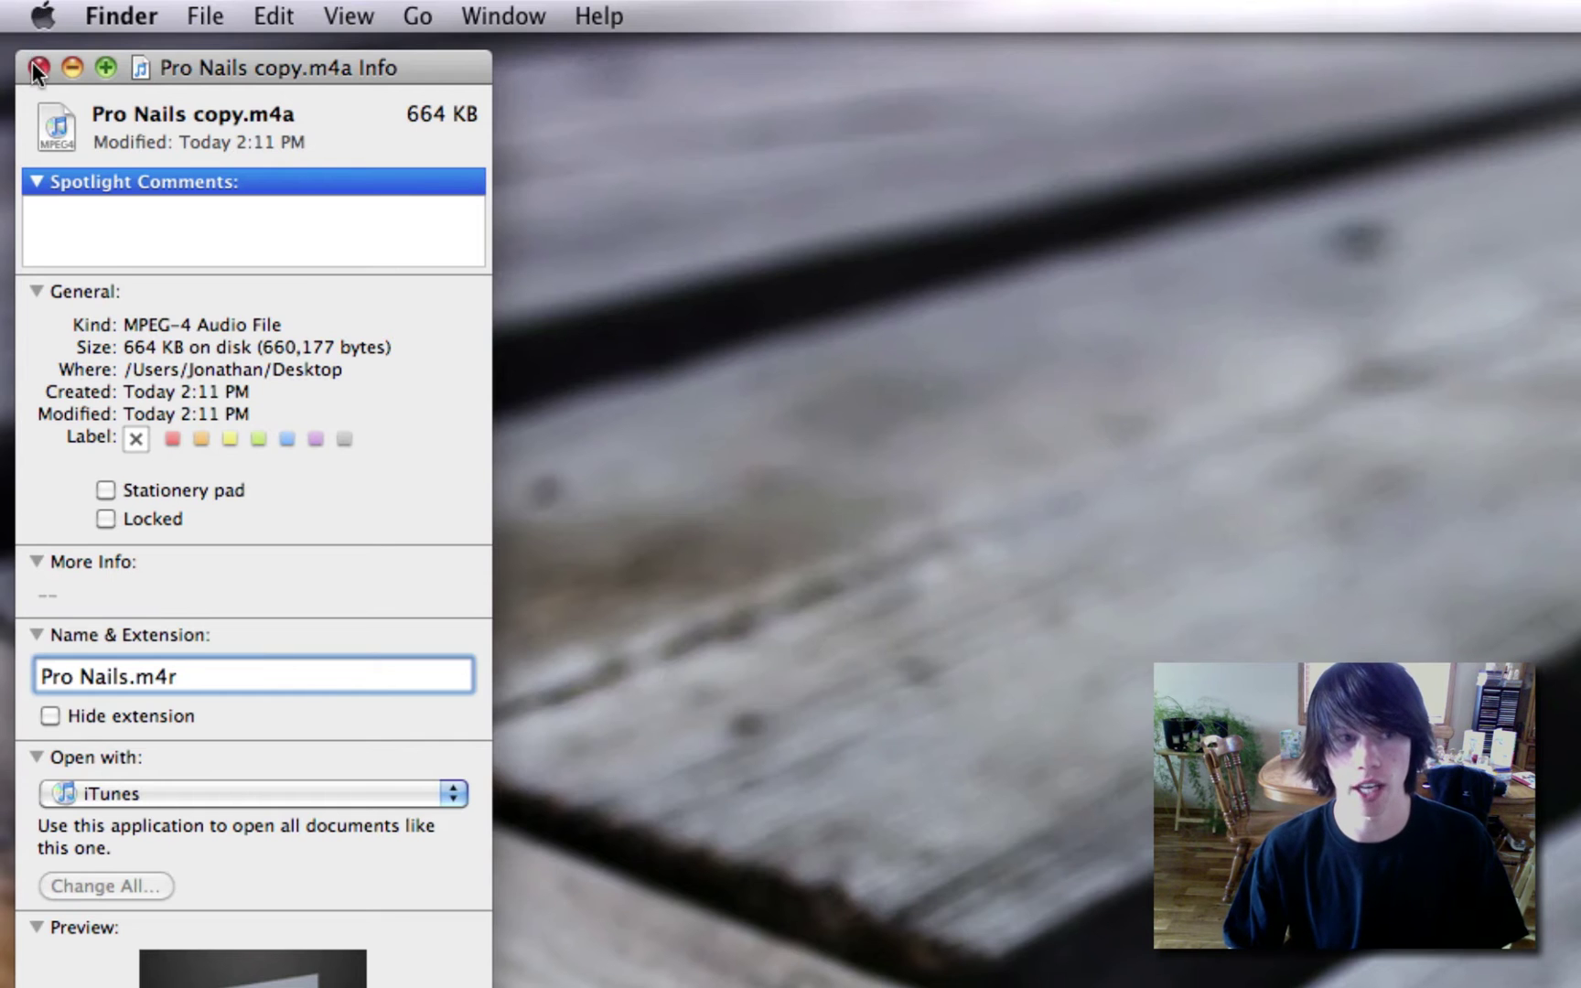
{"action": "key", "text": "Return"}
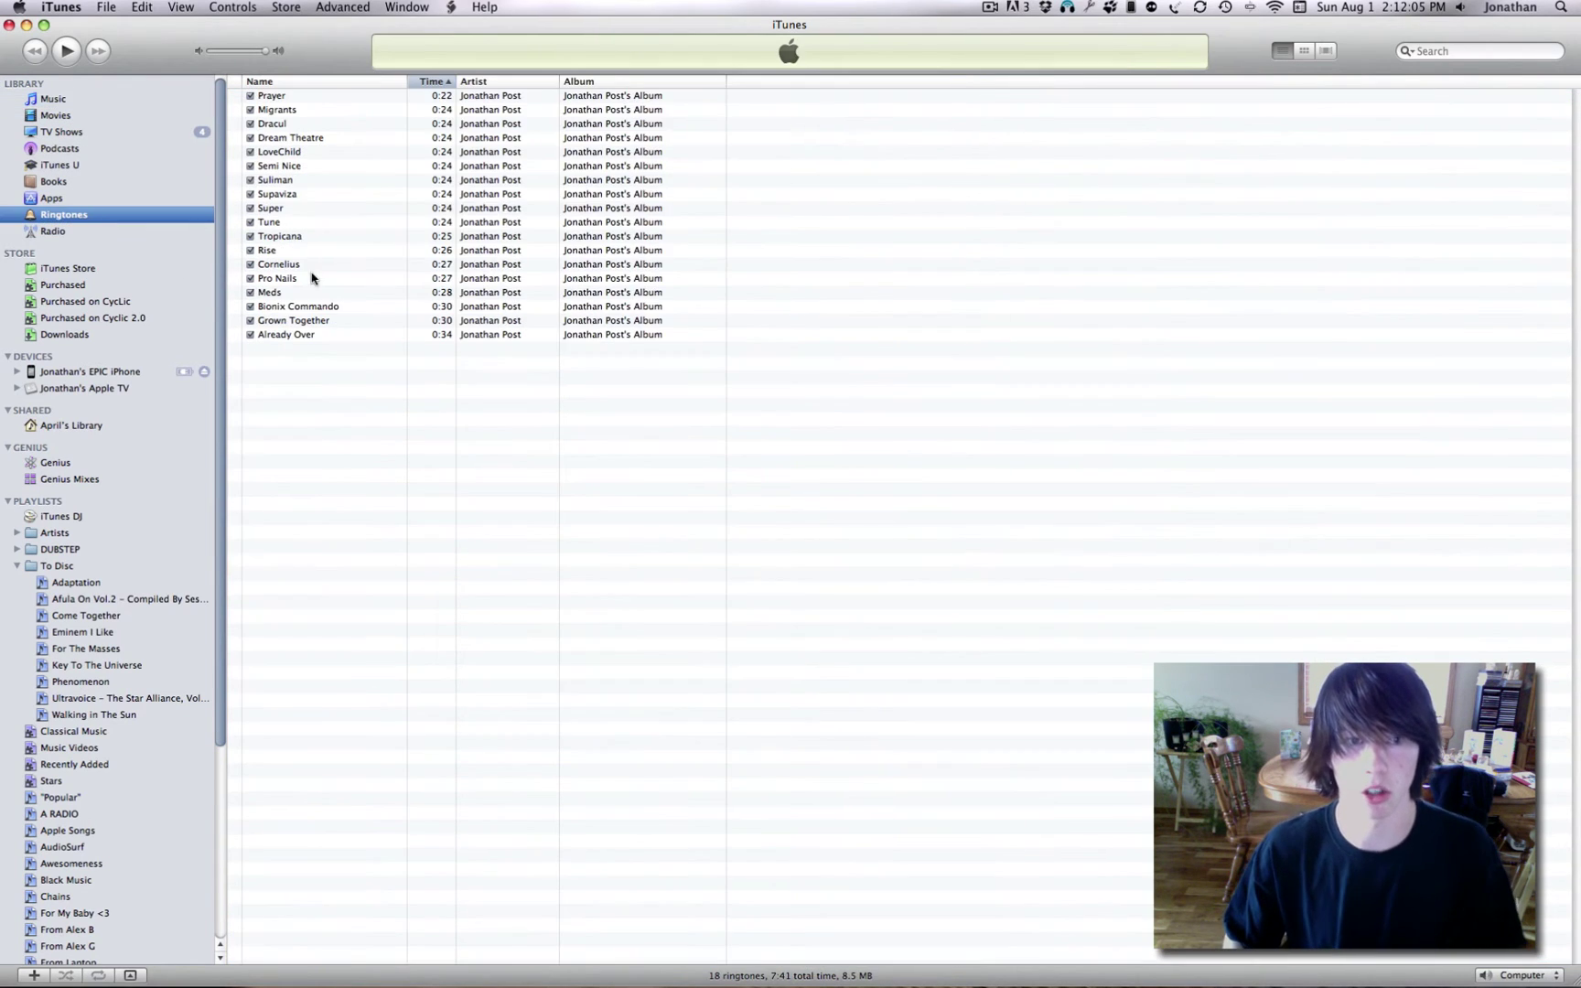
{"action": "left_click", "coordinate": [295, 266]}
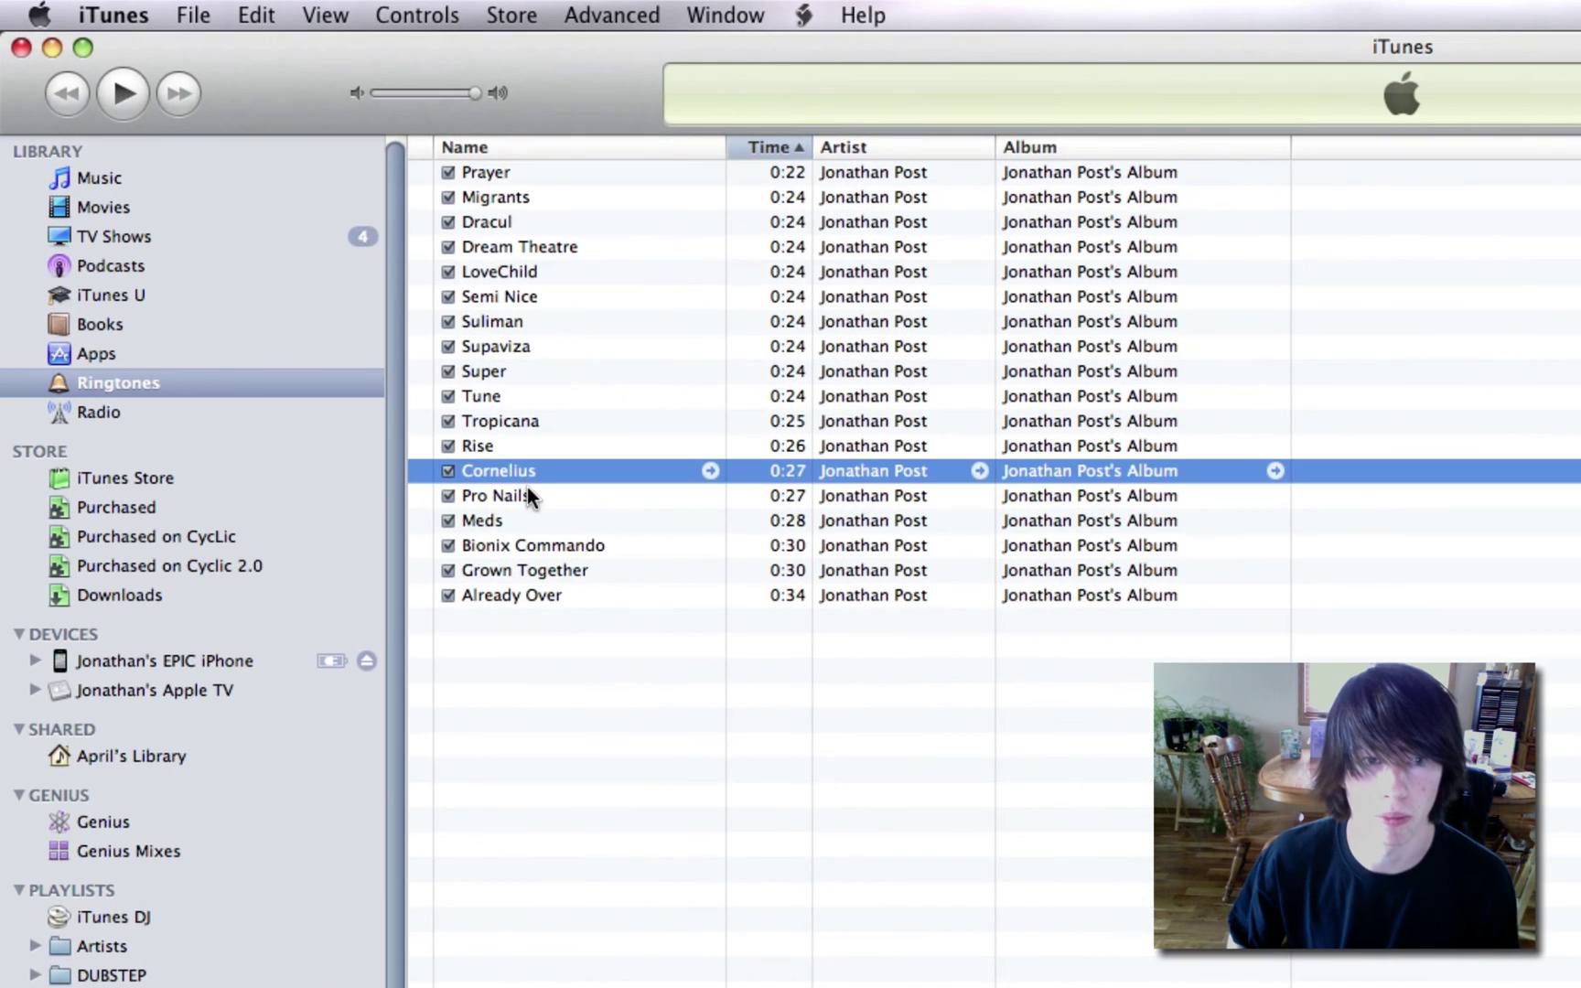
{"action": "left_click", "coordinate": [530, 496]}
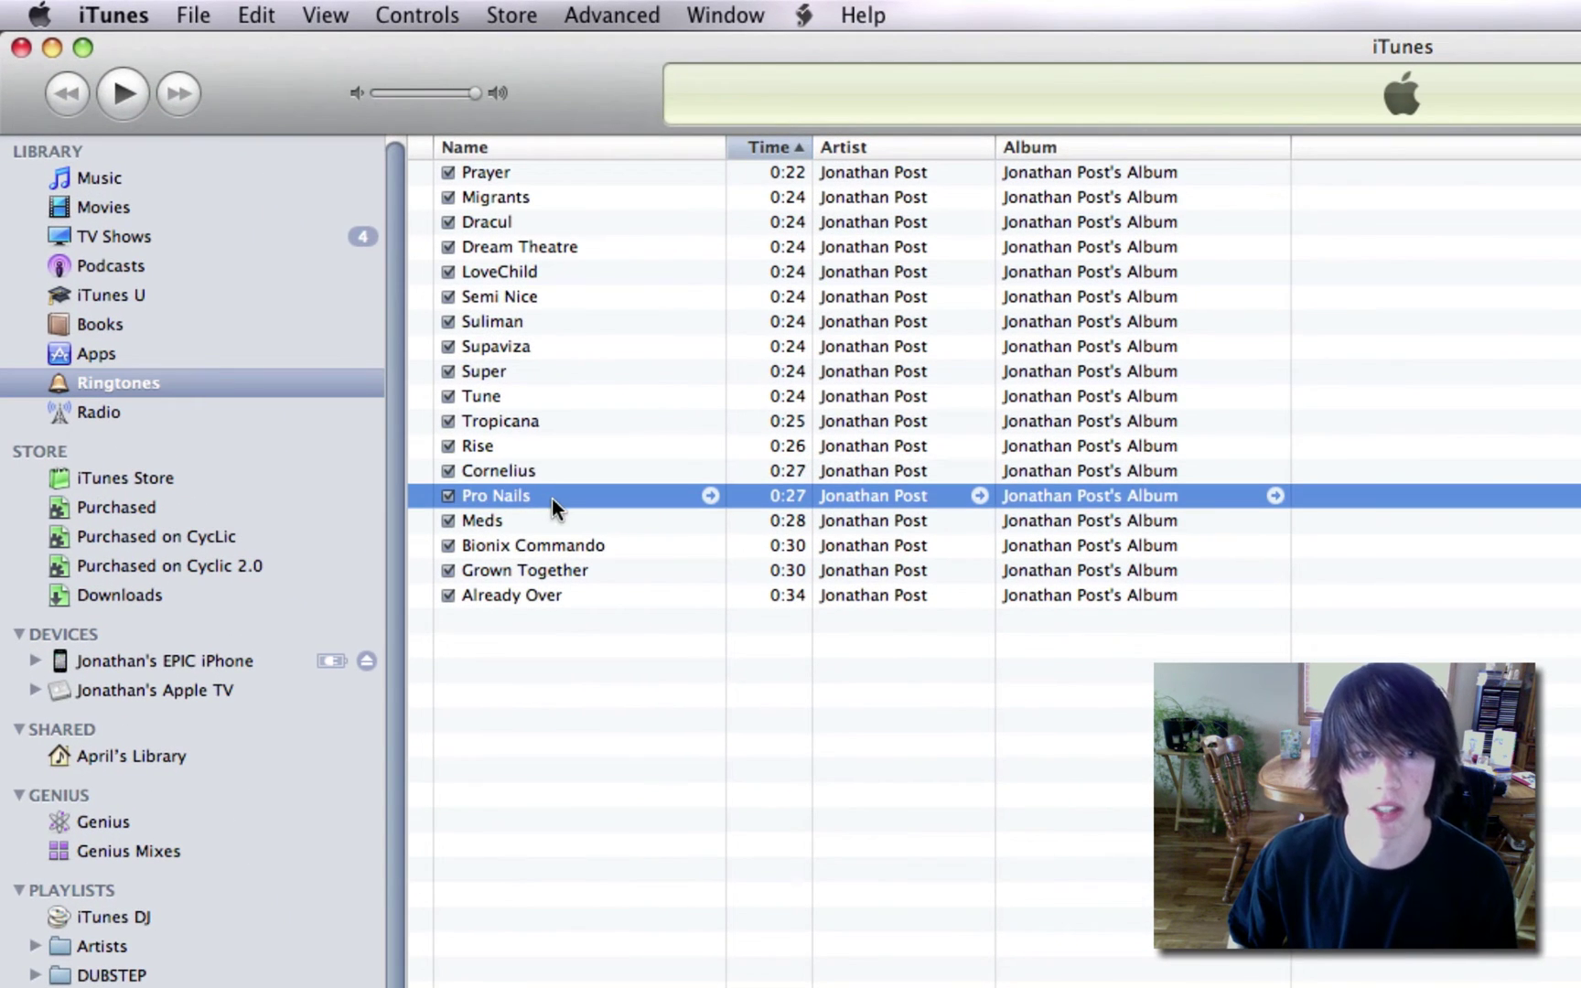
Preview the 0:27 Pro Nails ringtone briefly, then pause it.
{"action": "double_click", "coordinate": [541, 495]}
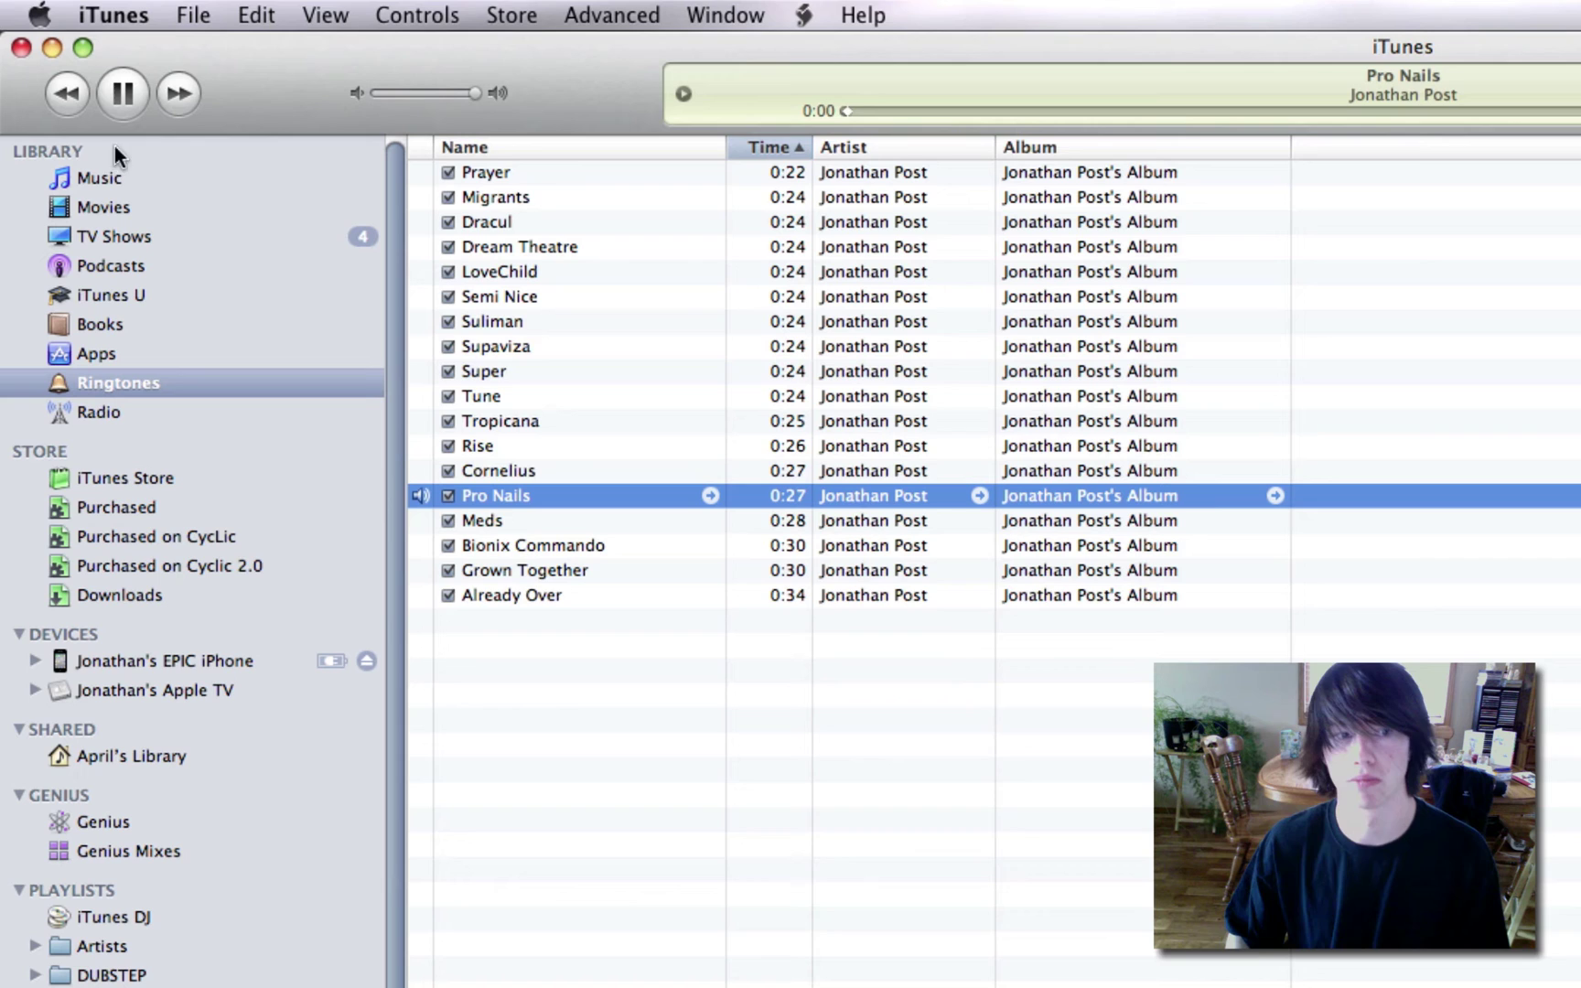
{"action": "left_click", "coordinate": [121, 93]}
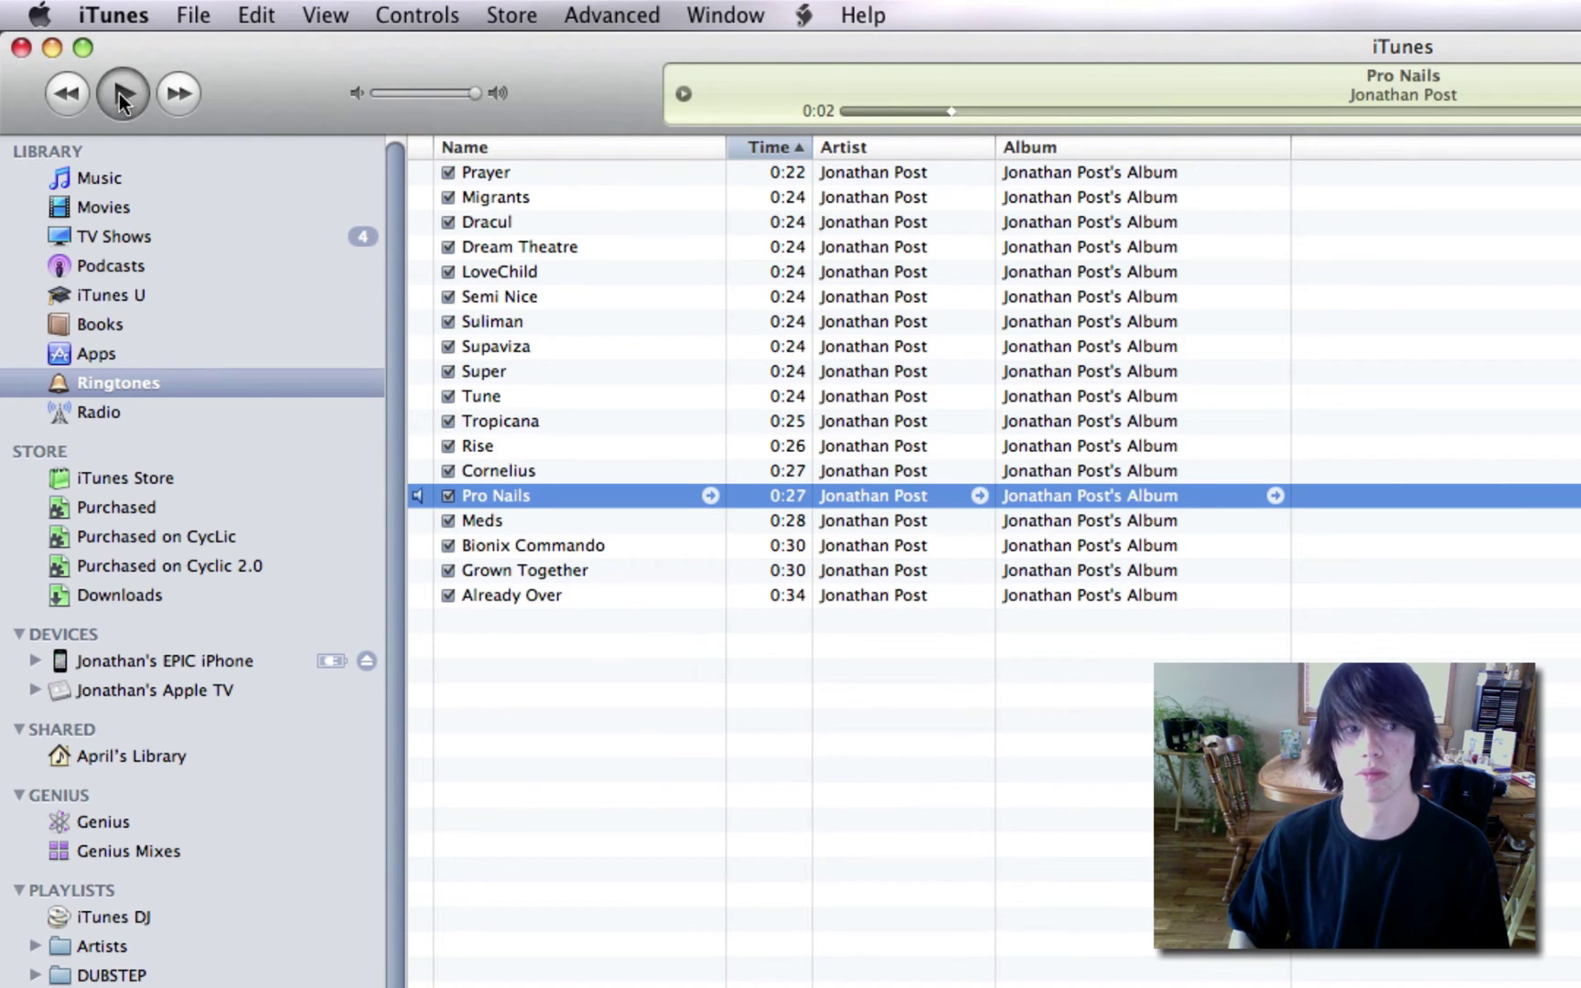
{"action": "left_click", "coordinate": [121, 94]}
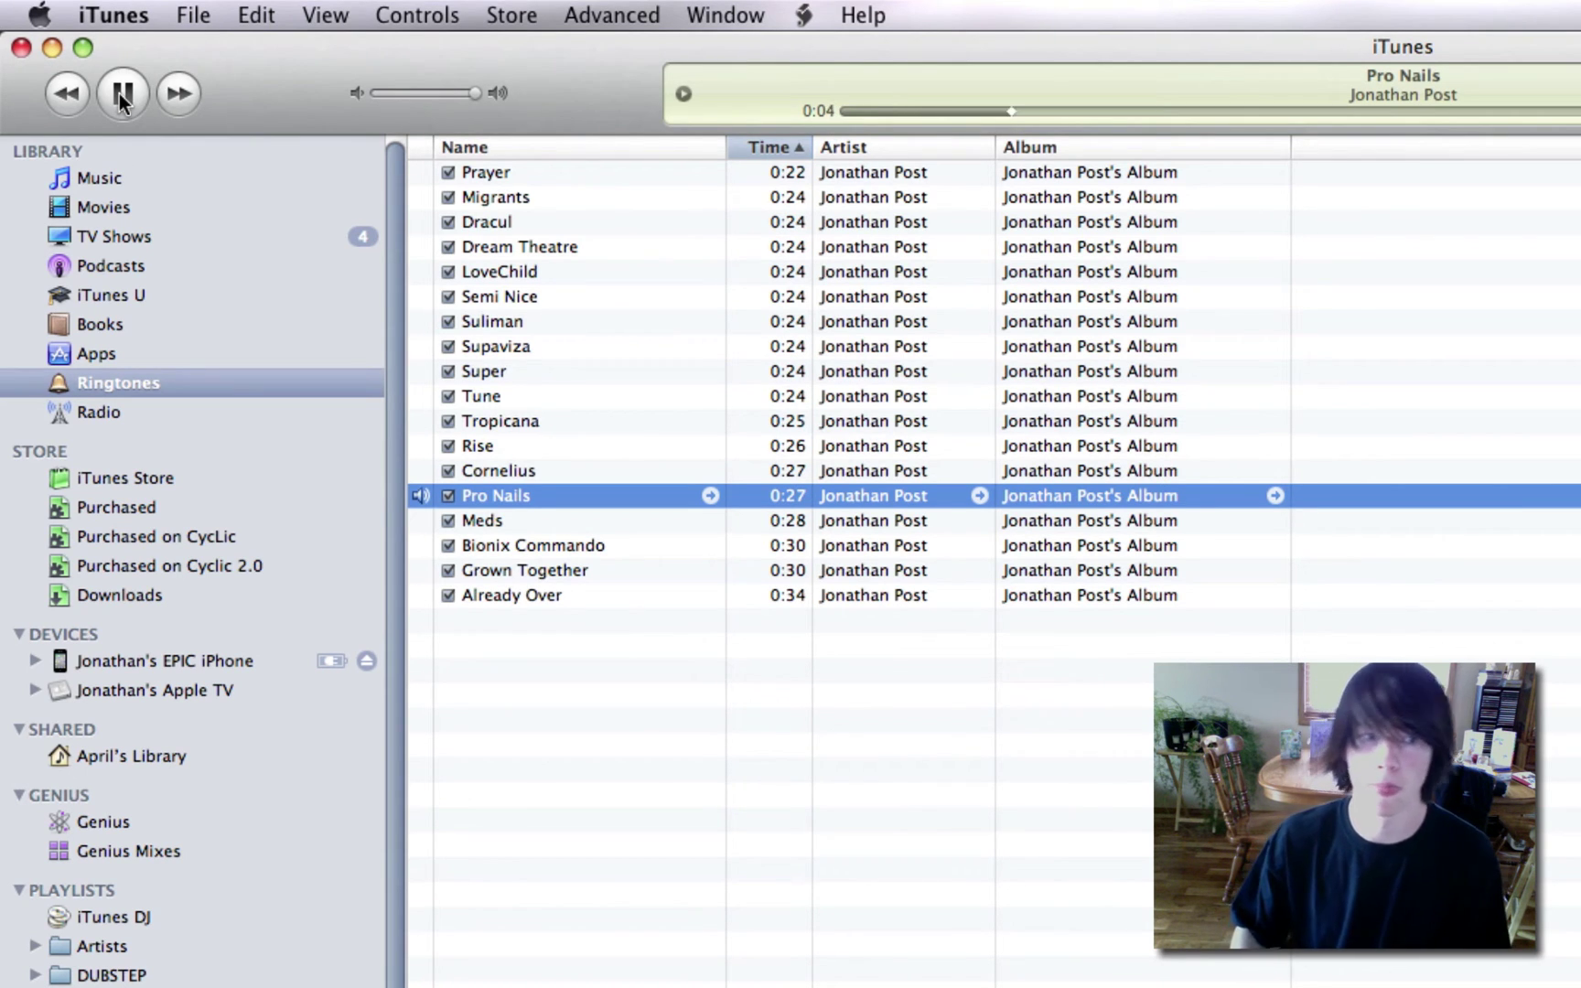
{"action": "left_click", "coordinate": [122, 94]}
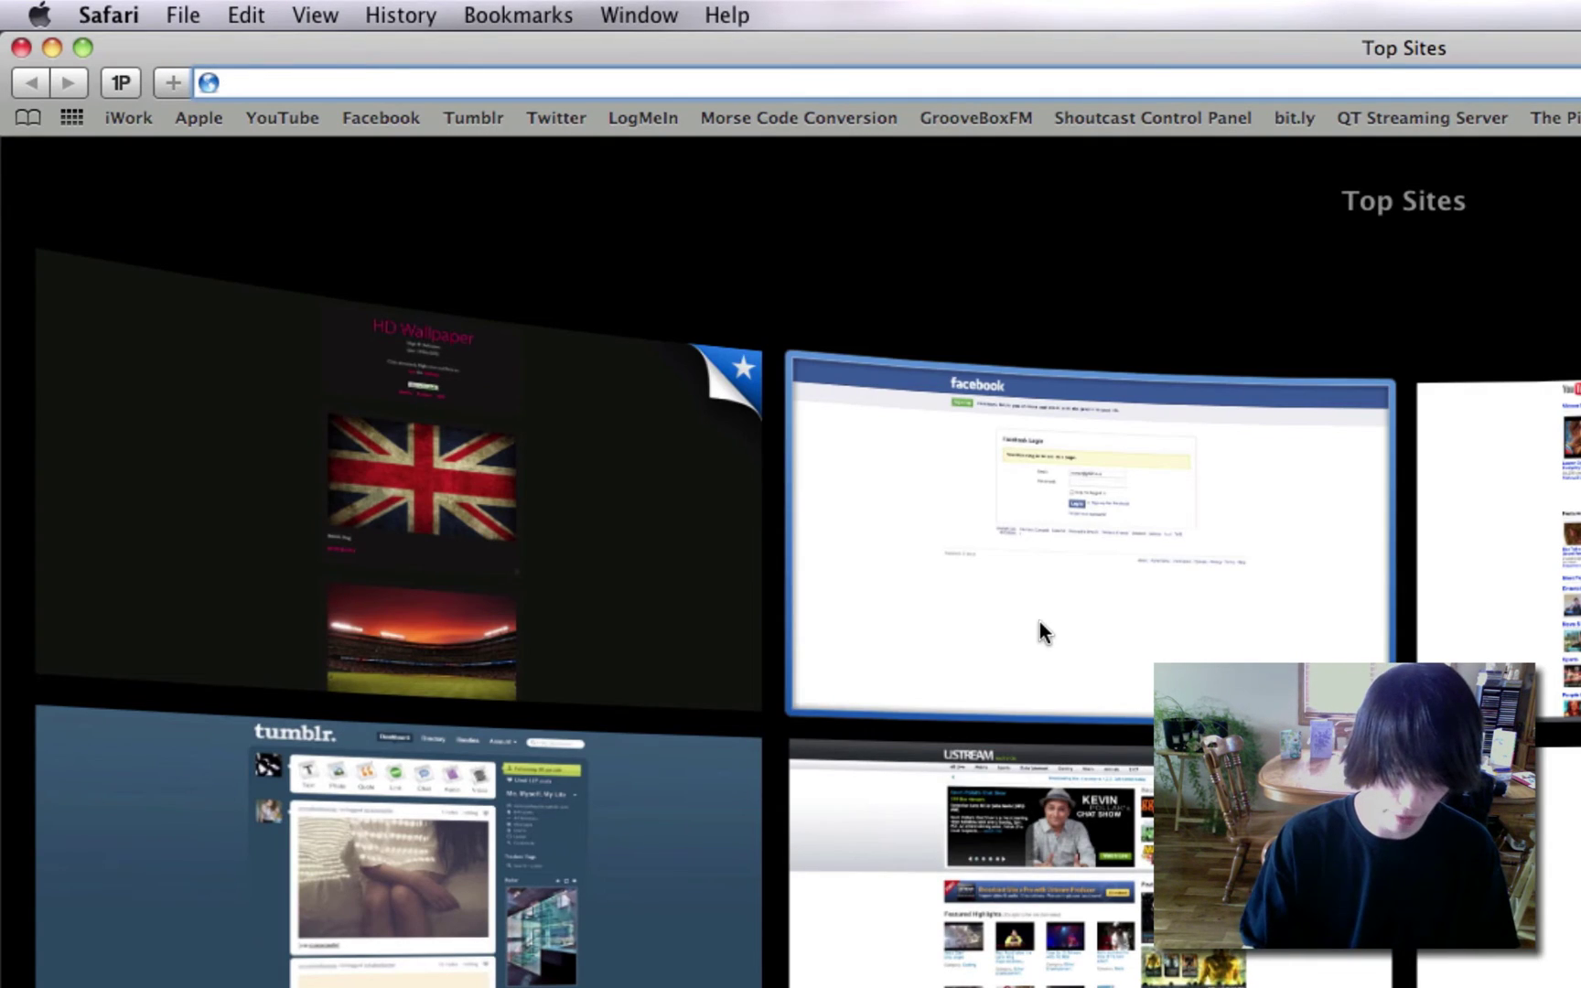
Load funformobile.com in Safari and reveal its UPLOADER options.
{"action": "type", "text": "funformo"}
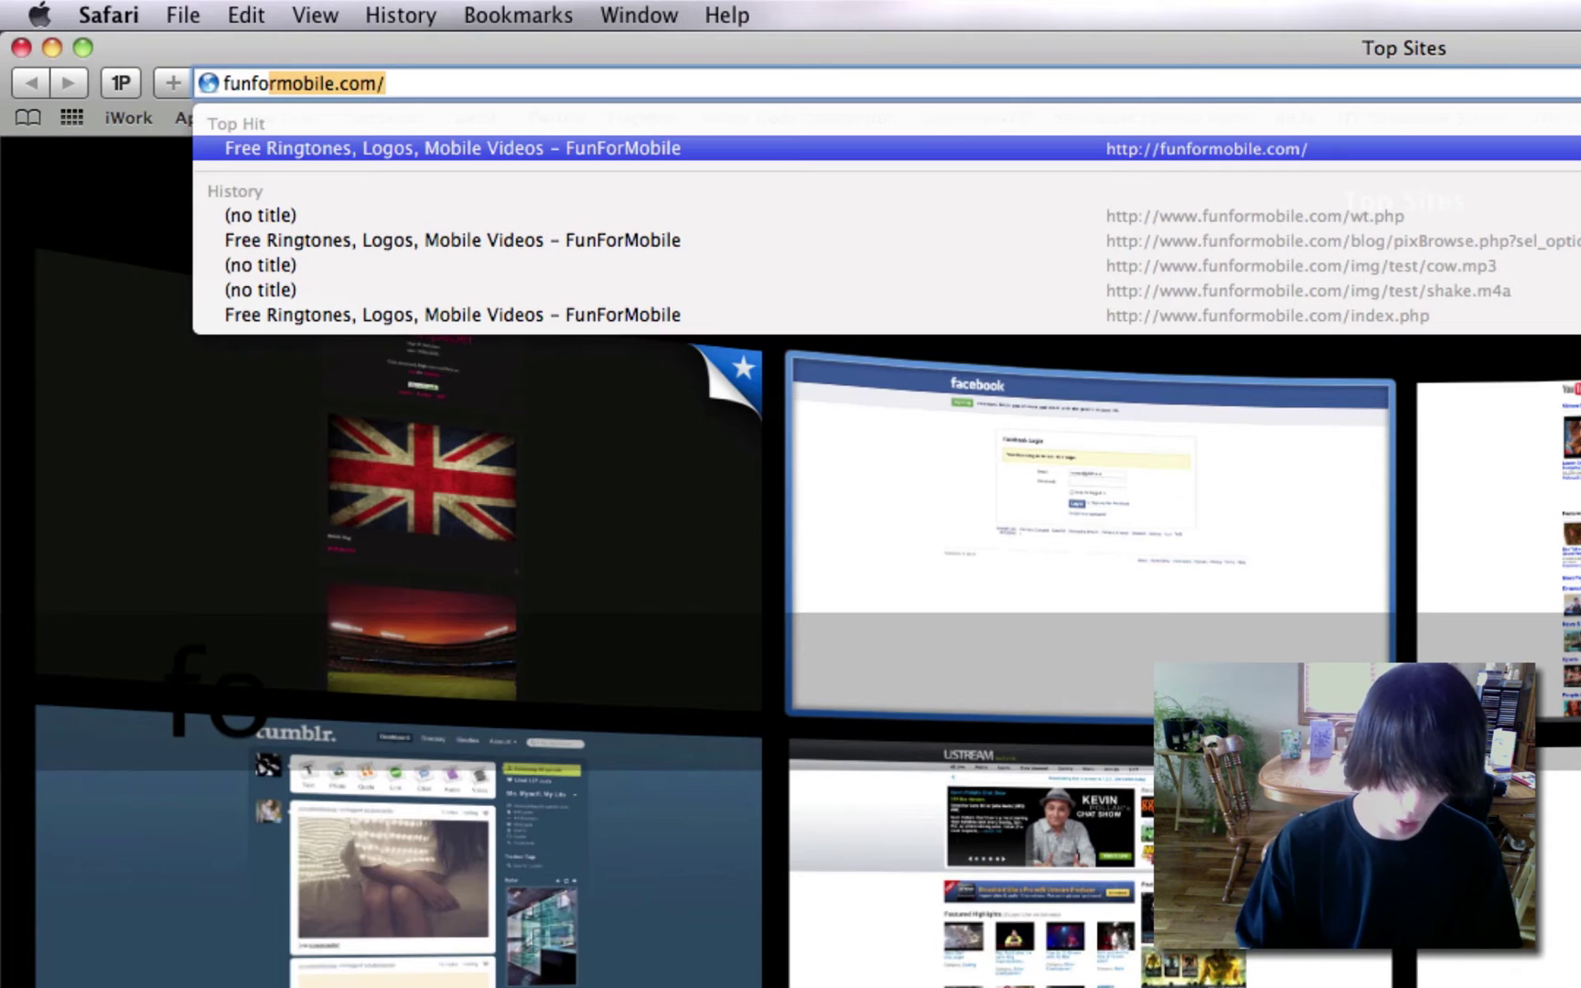
{"action": "type", "text": "bile"}
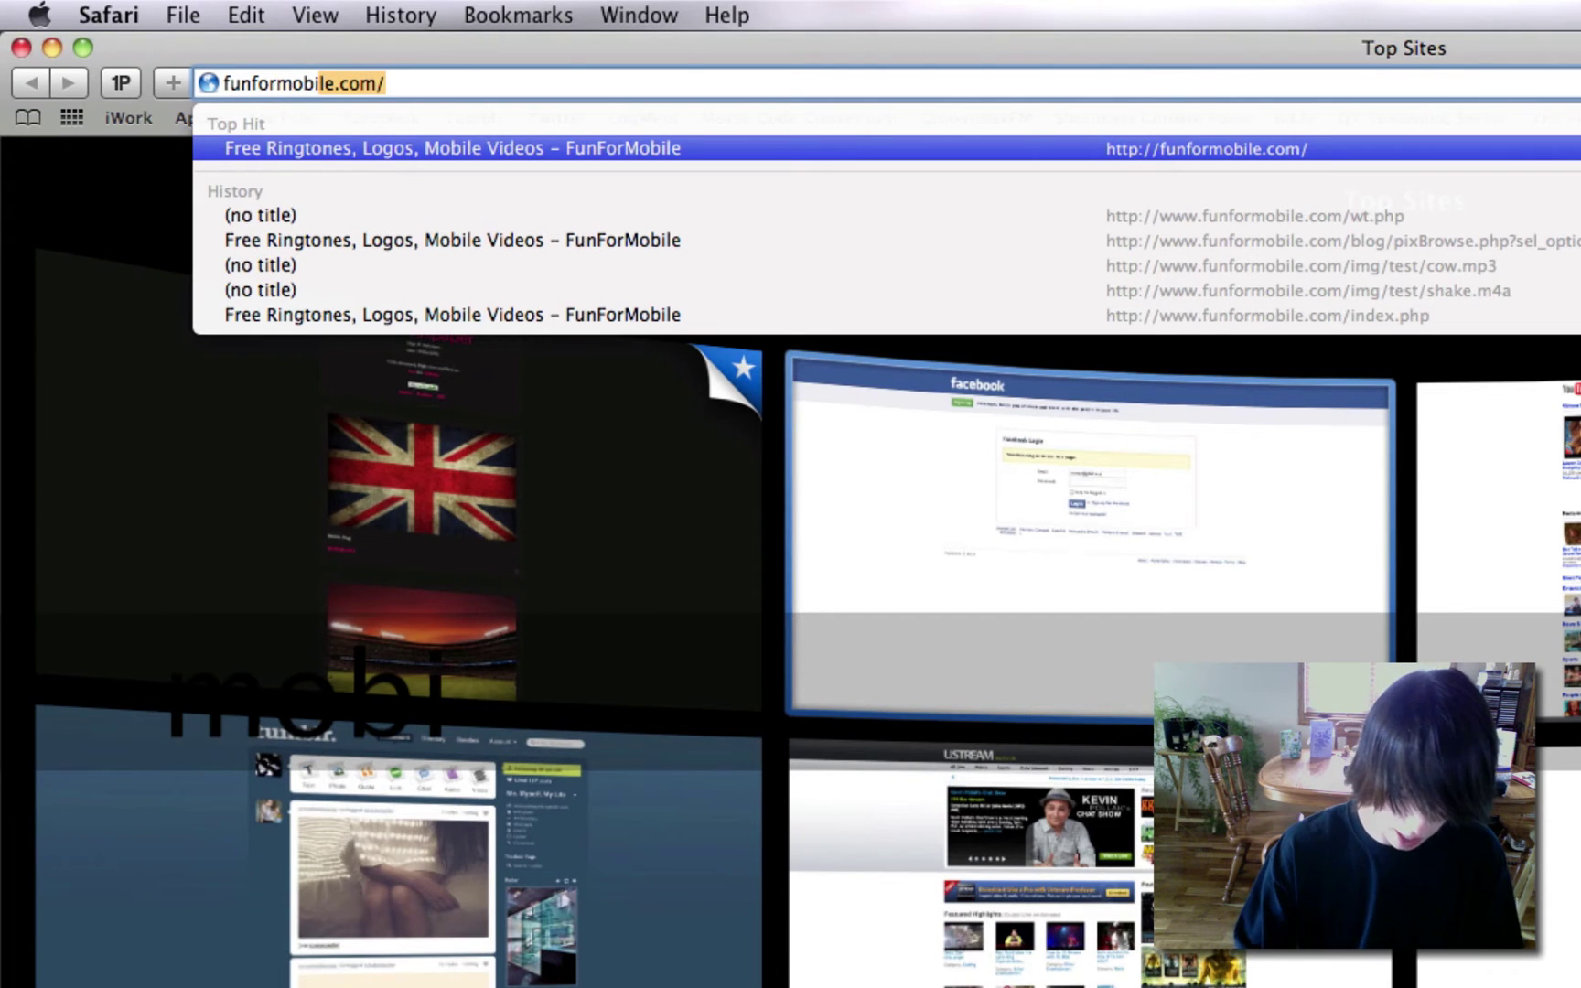
{"action": "type", "text": ".com"}
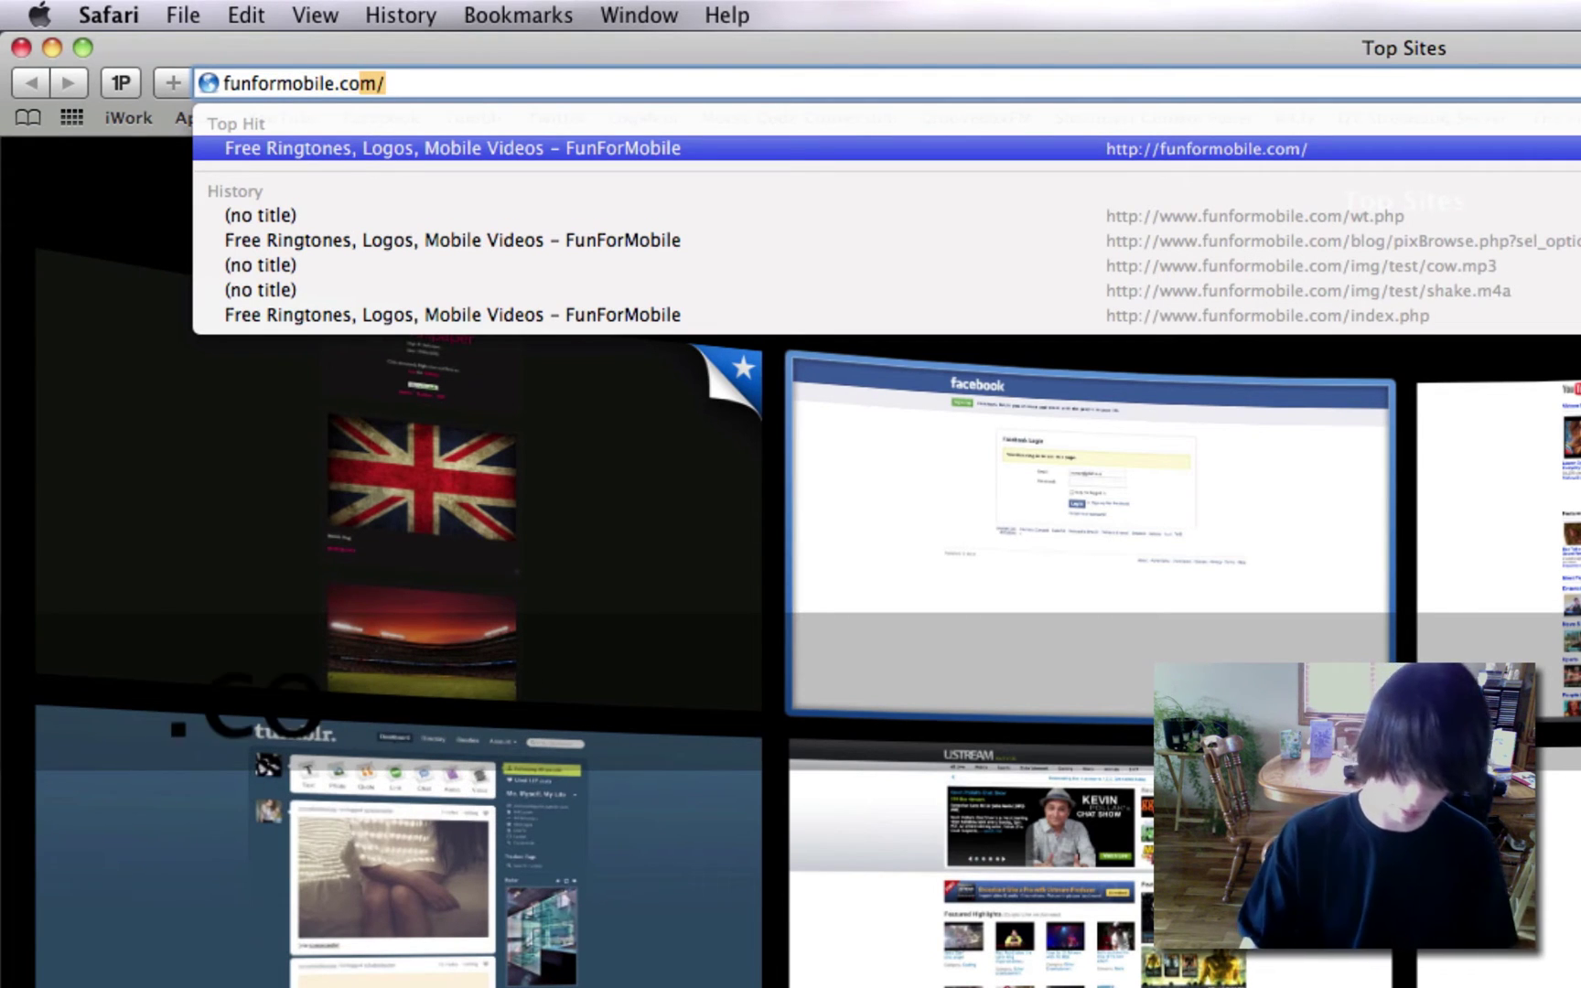
{"action": "key", "text": "Return"}
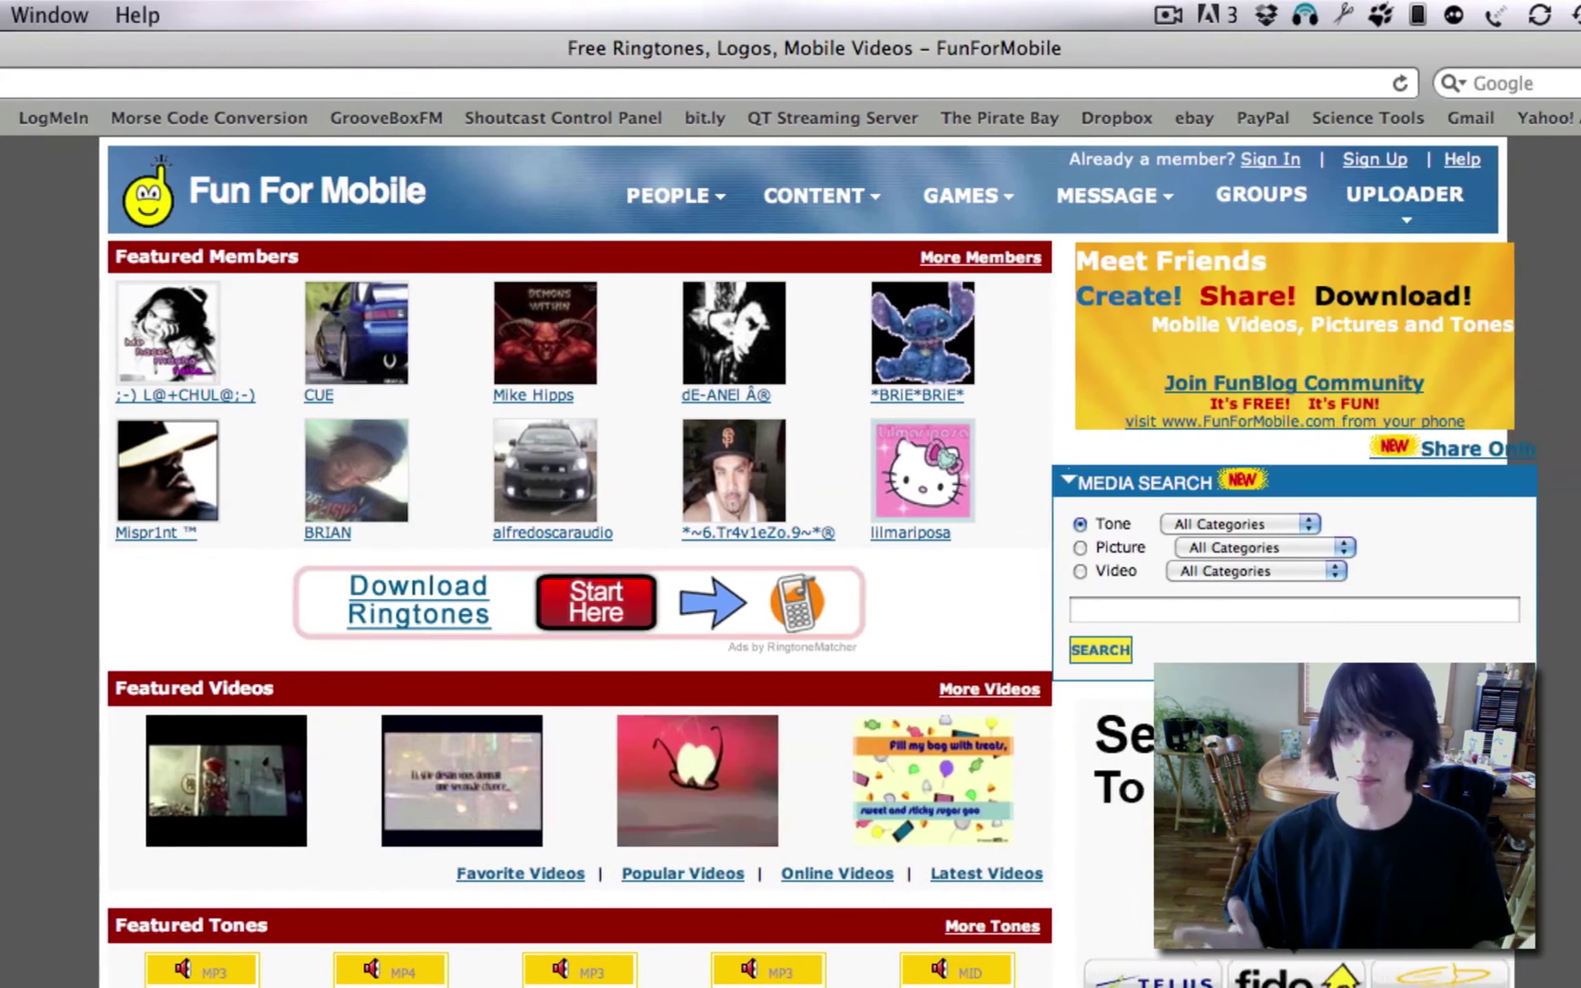
{"action": "mouse_move", "coordinate": [1400, 227]}
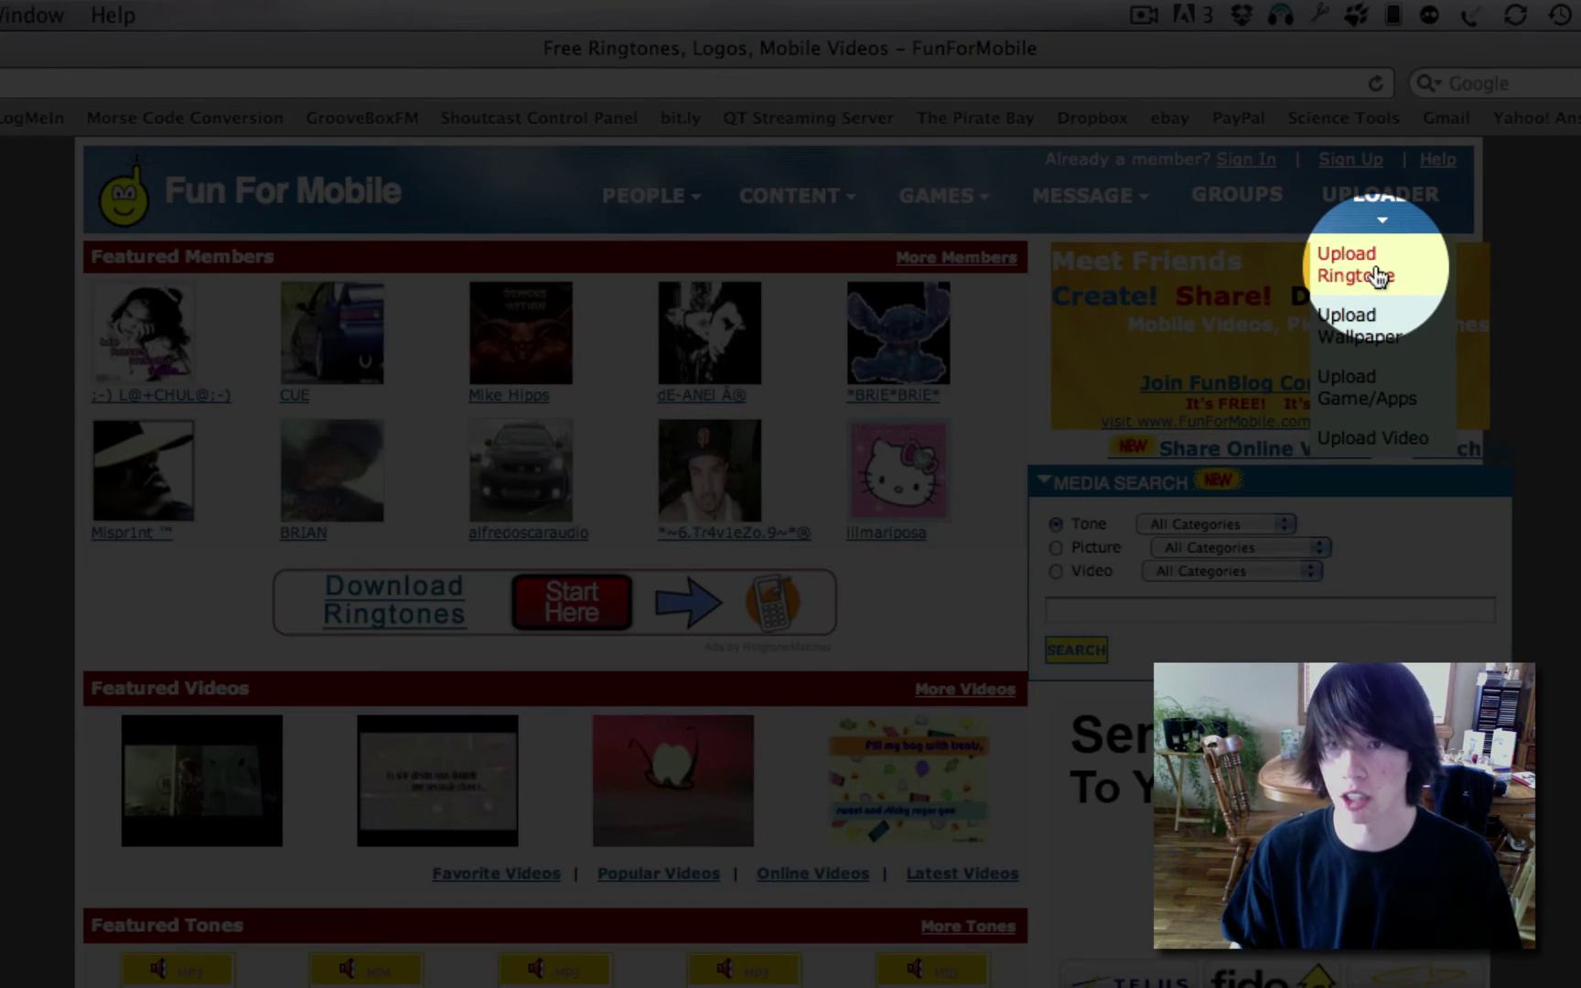
Open the Upload Ringtone form and dismiss the phone carrier list without choosing one.
{"action": "left_click", "coordinate": [1380, 275]}
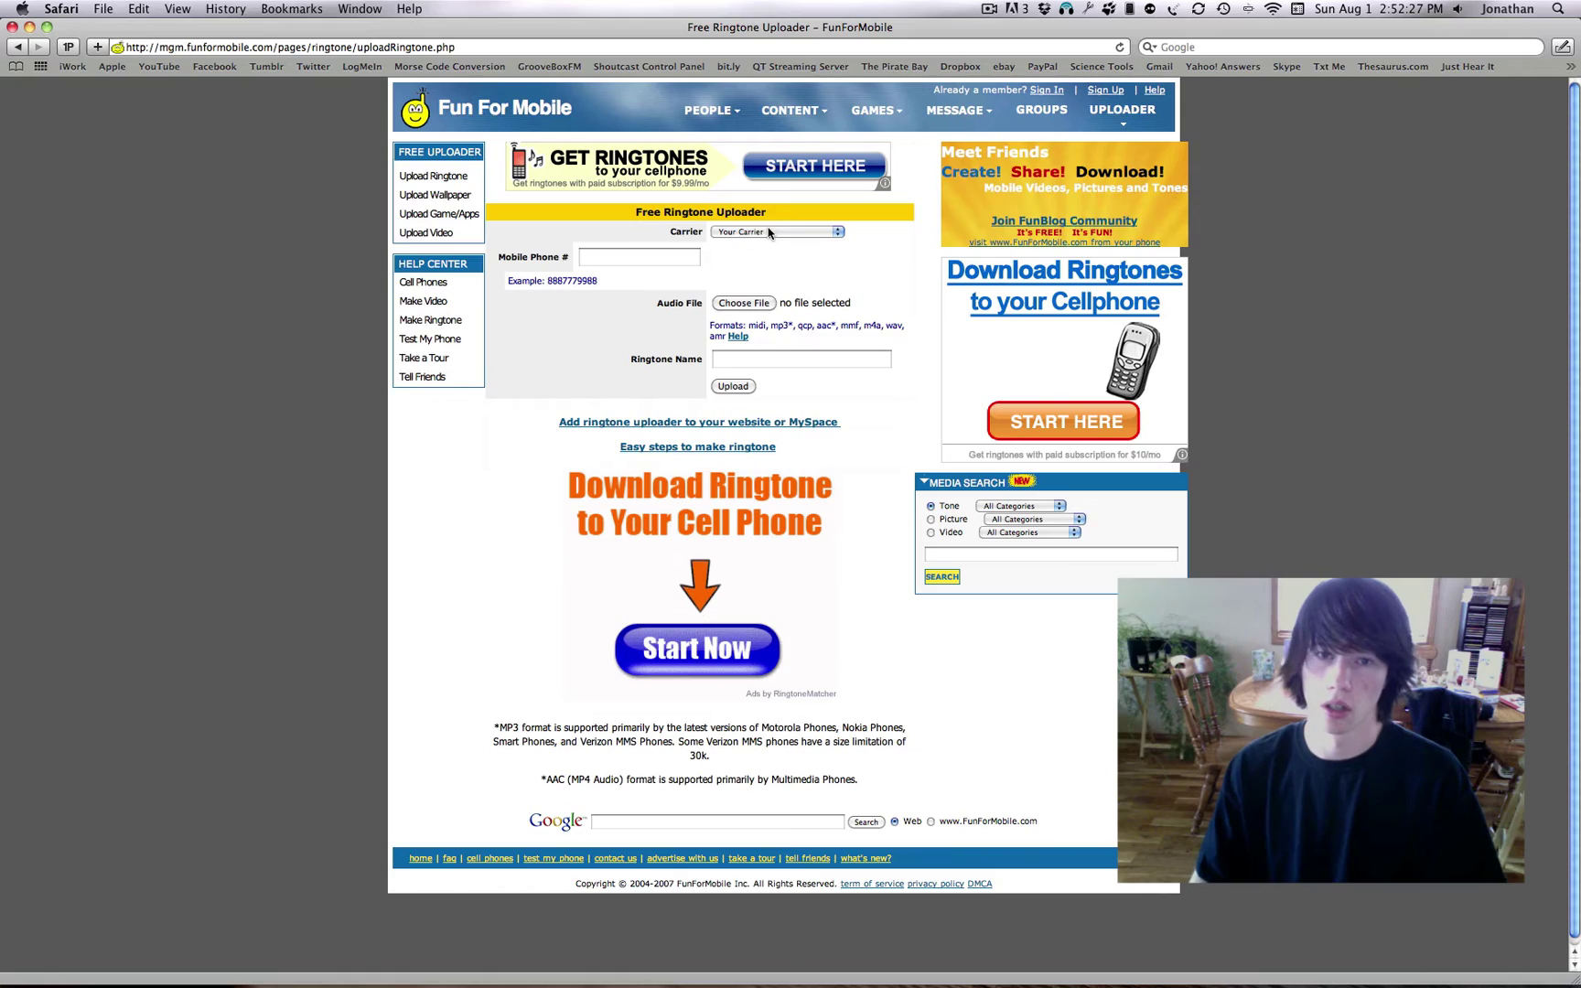
{"action": "left_click", "coordinate": [767, 411]}
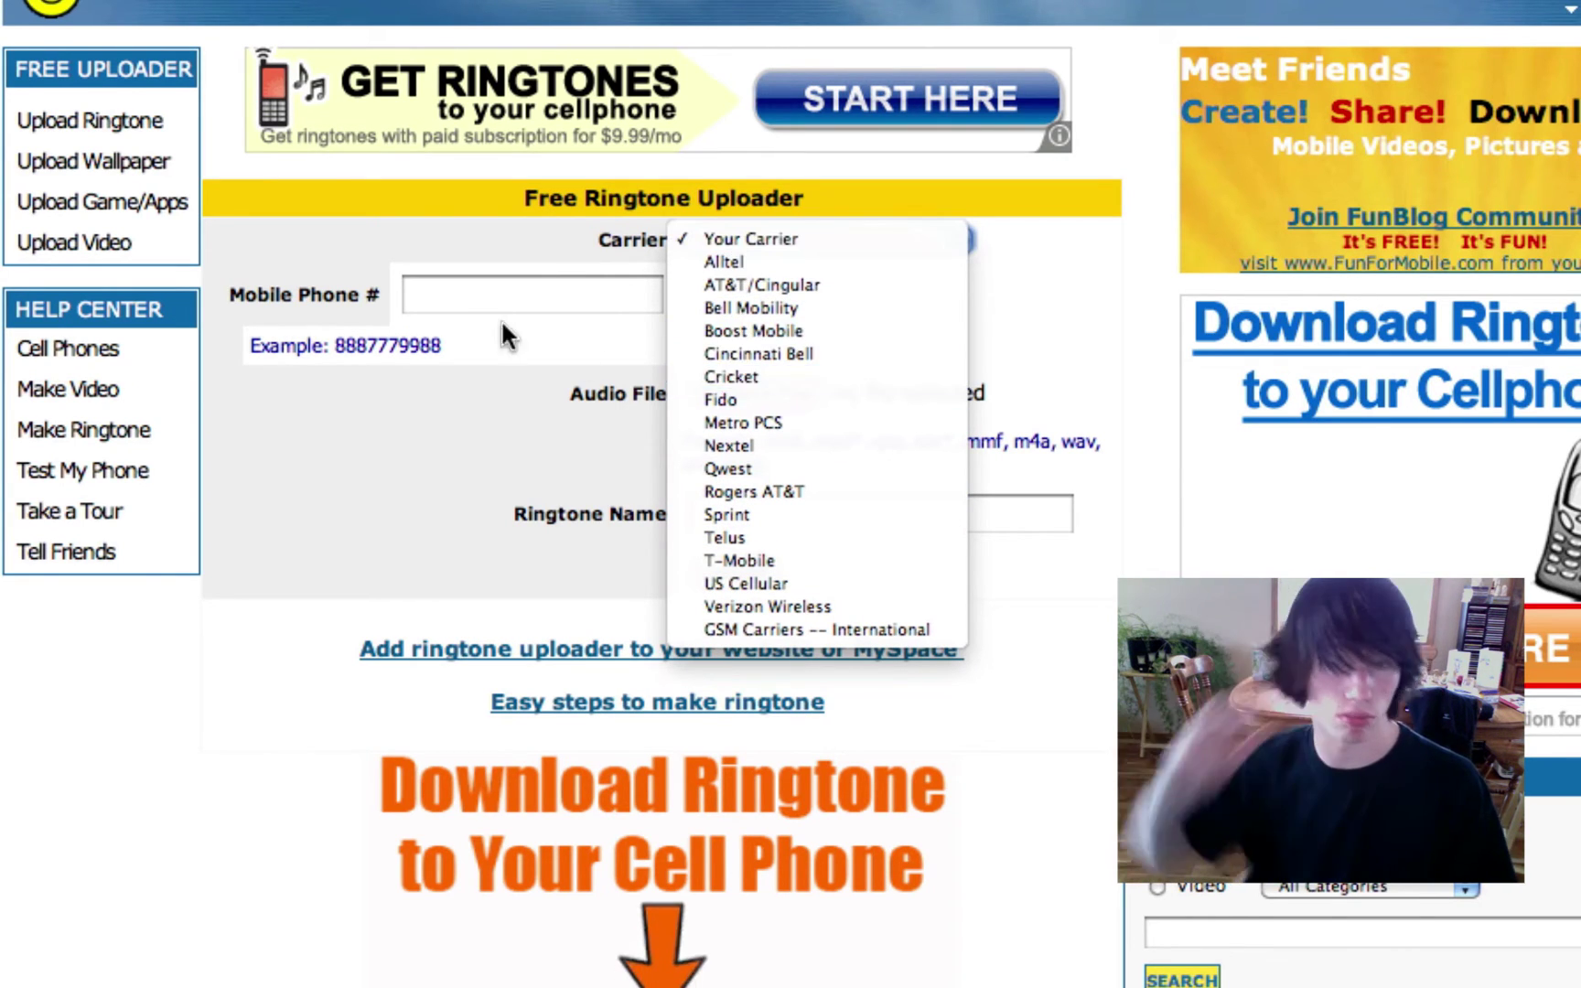
{"action": "left_click", "coordinate": [575, 329]}
{"action": "left_click", "coordinate": [534, 304]}
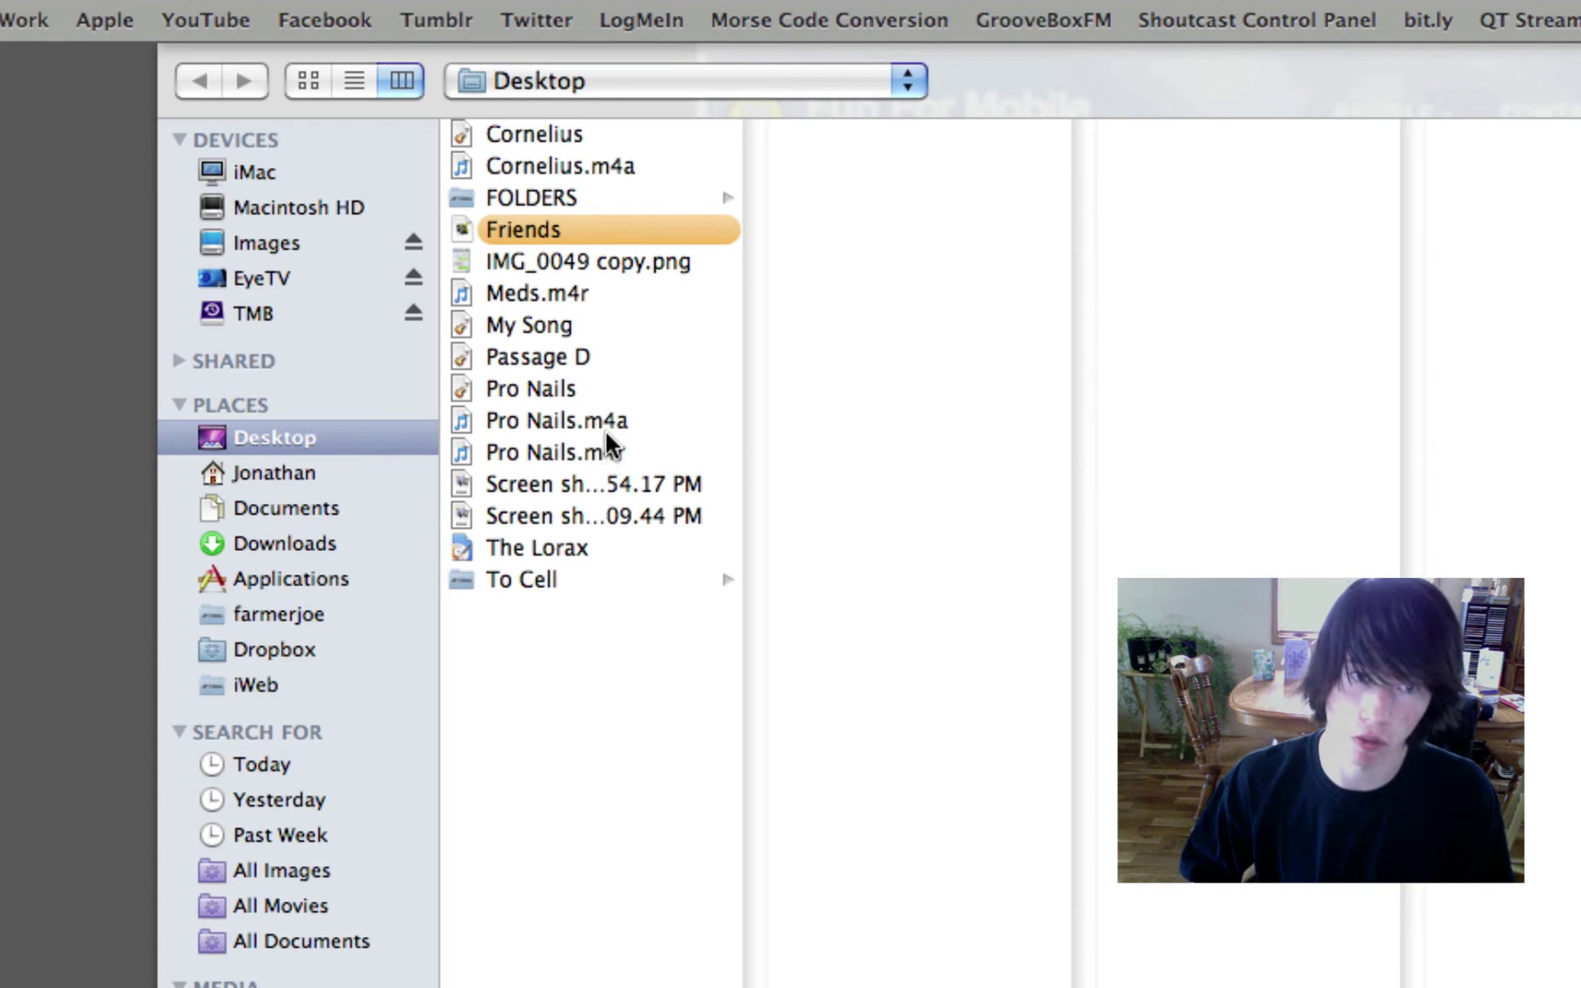
Choose Pro Nails.m4a as the audio file and name the ringtone 'Pro Nails'.
{"action": "double_click", "coordinate": [611, 421]}
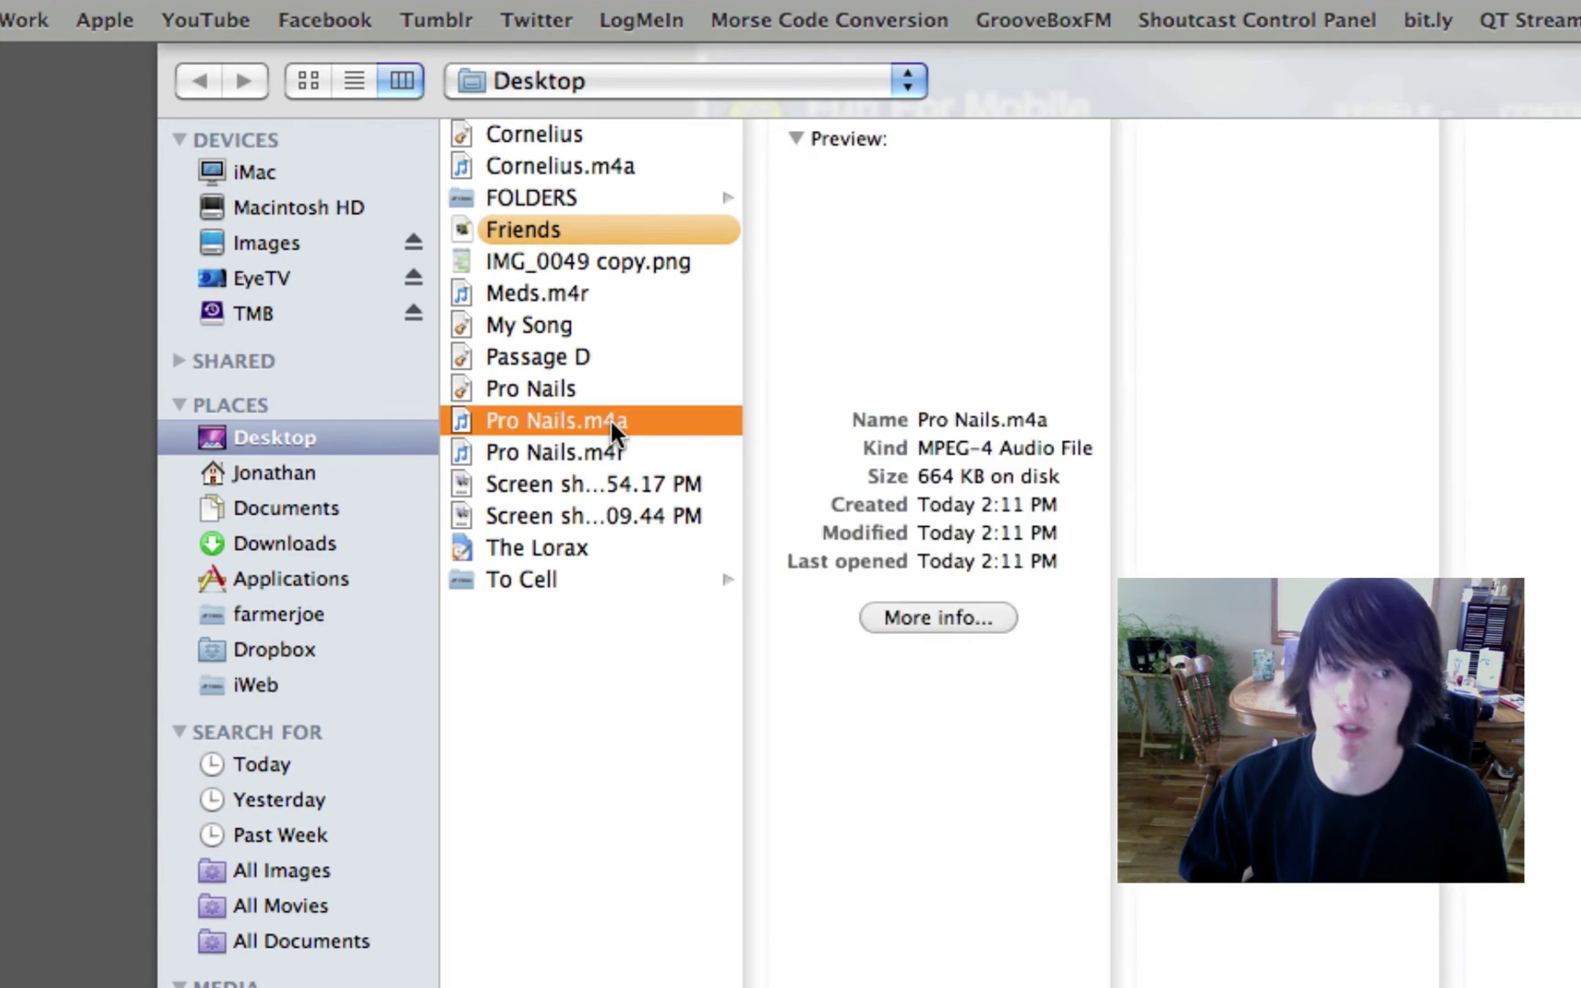
{"action": "left_click", "coordinate": [1232, 429]}
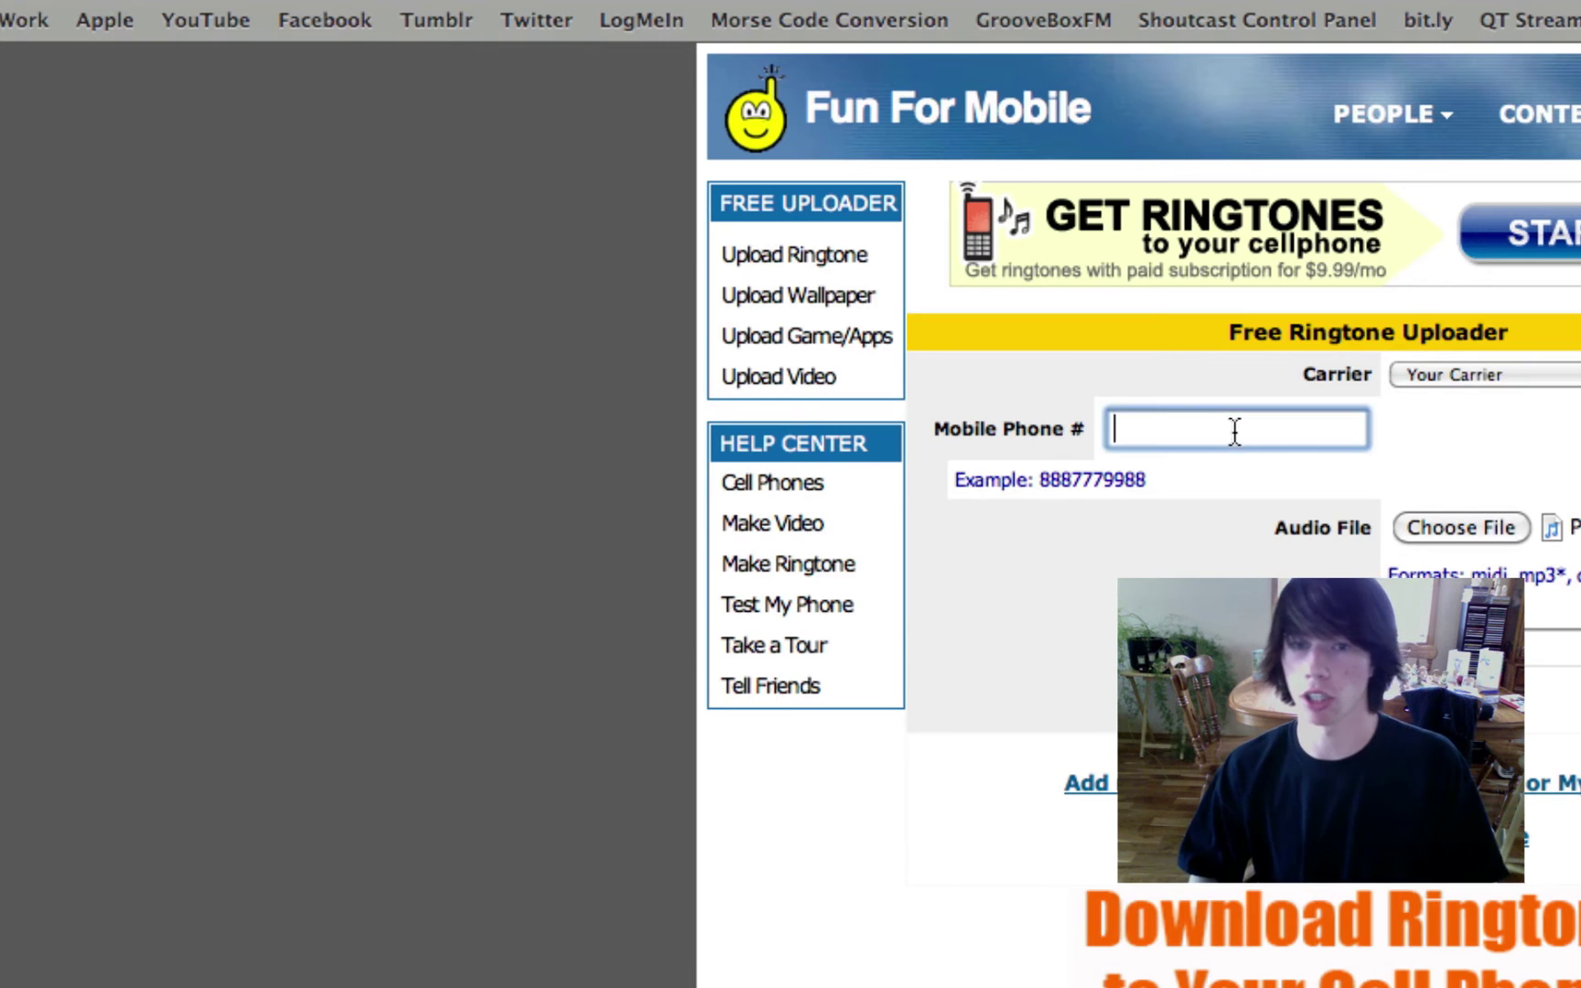
{"action": "left_click", "coordinate": [804, 522]}
{"action": "type", "text": "Pro Nails"}
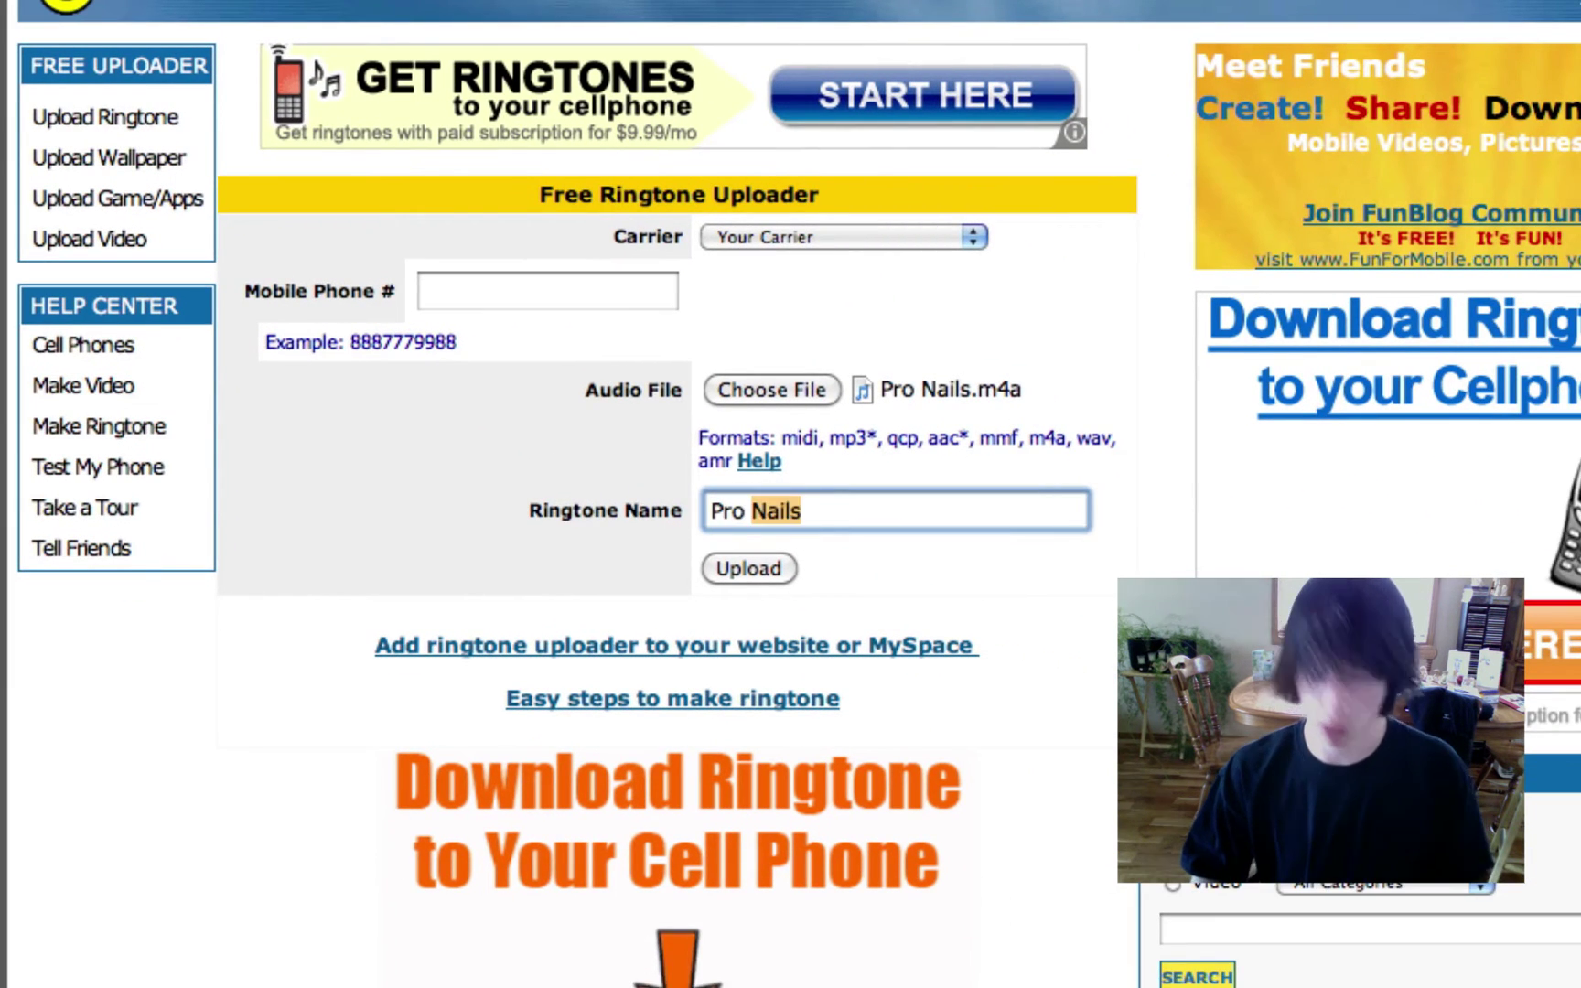
{"action": "left_click", "coordinate": [607, 298]}
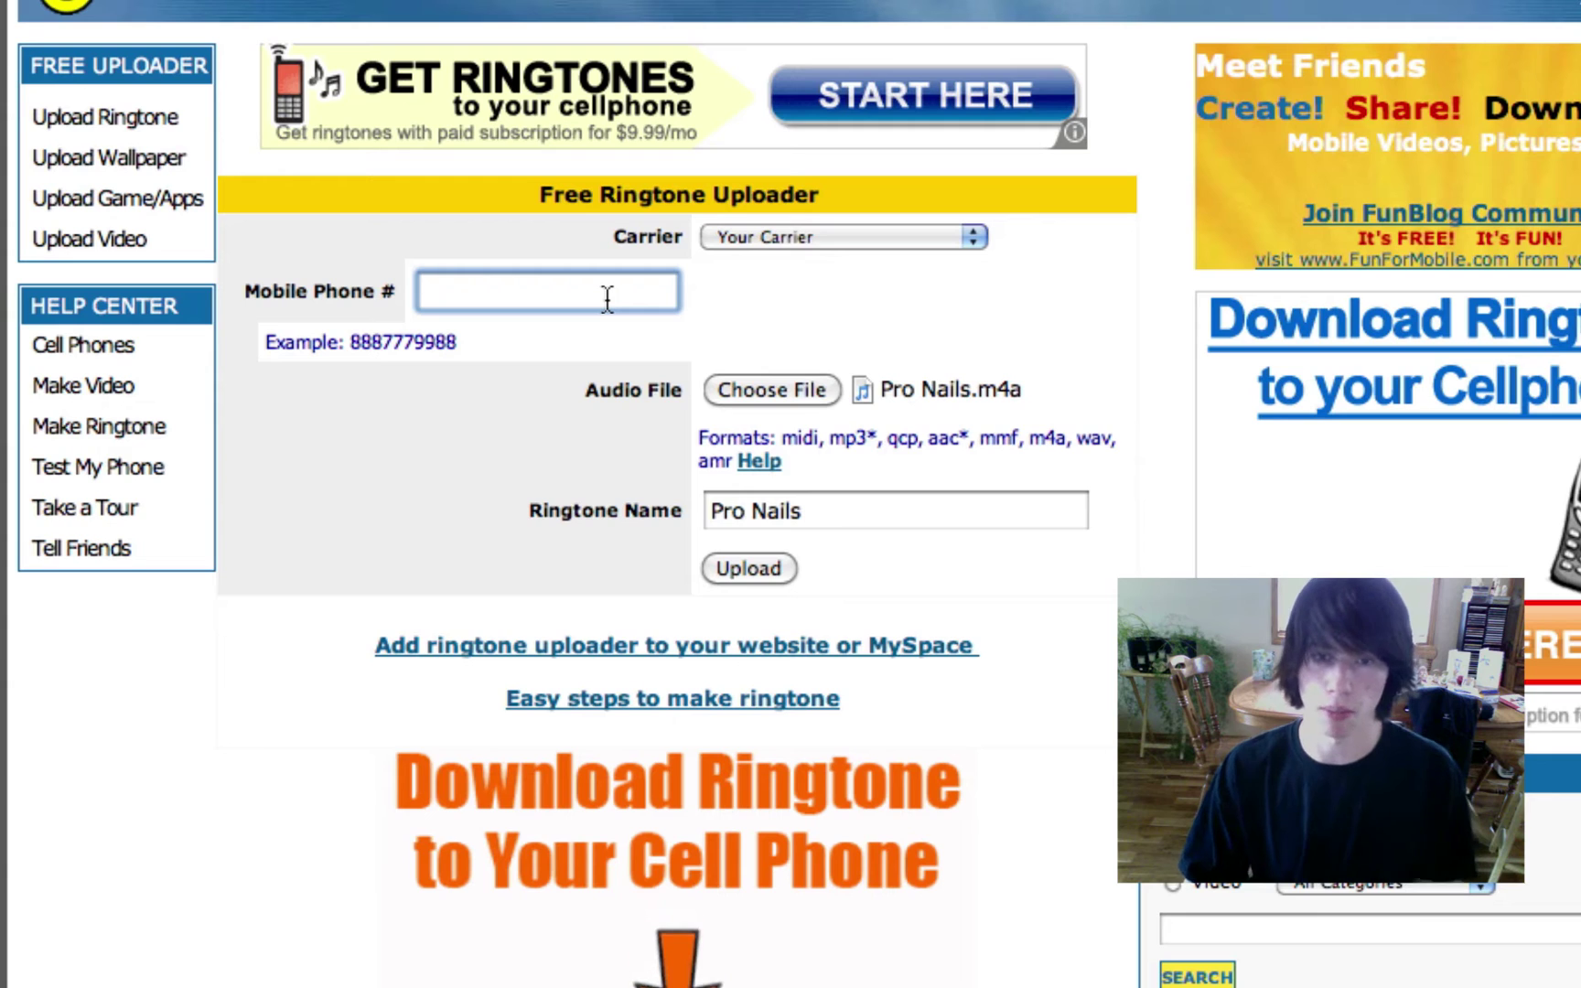
Finish entering the mobile phone number and submit the Pro Nails ringtone upload.
{"action": "type", "text": "40"}
{"action": "left_click", "coordinate": [755, 564]}
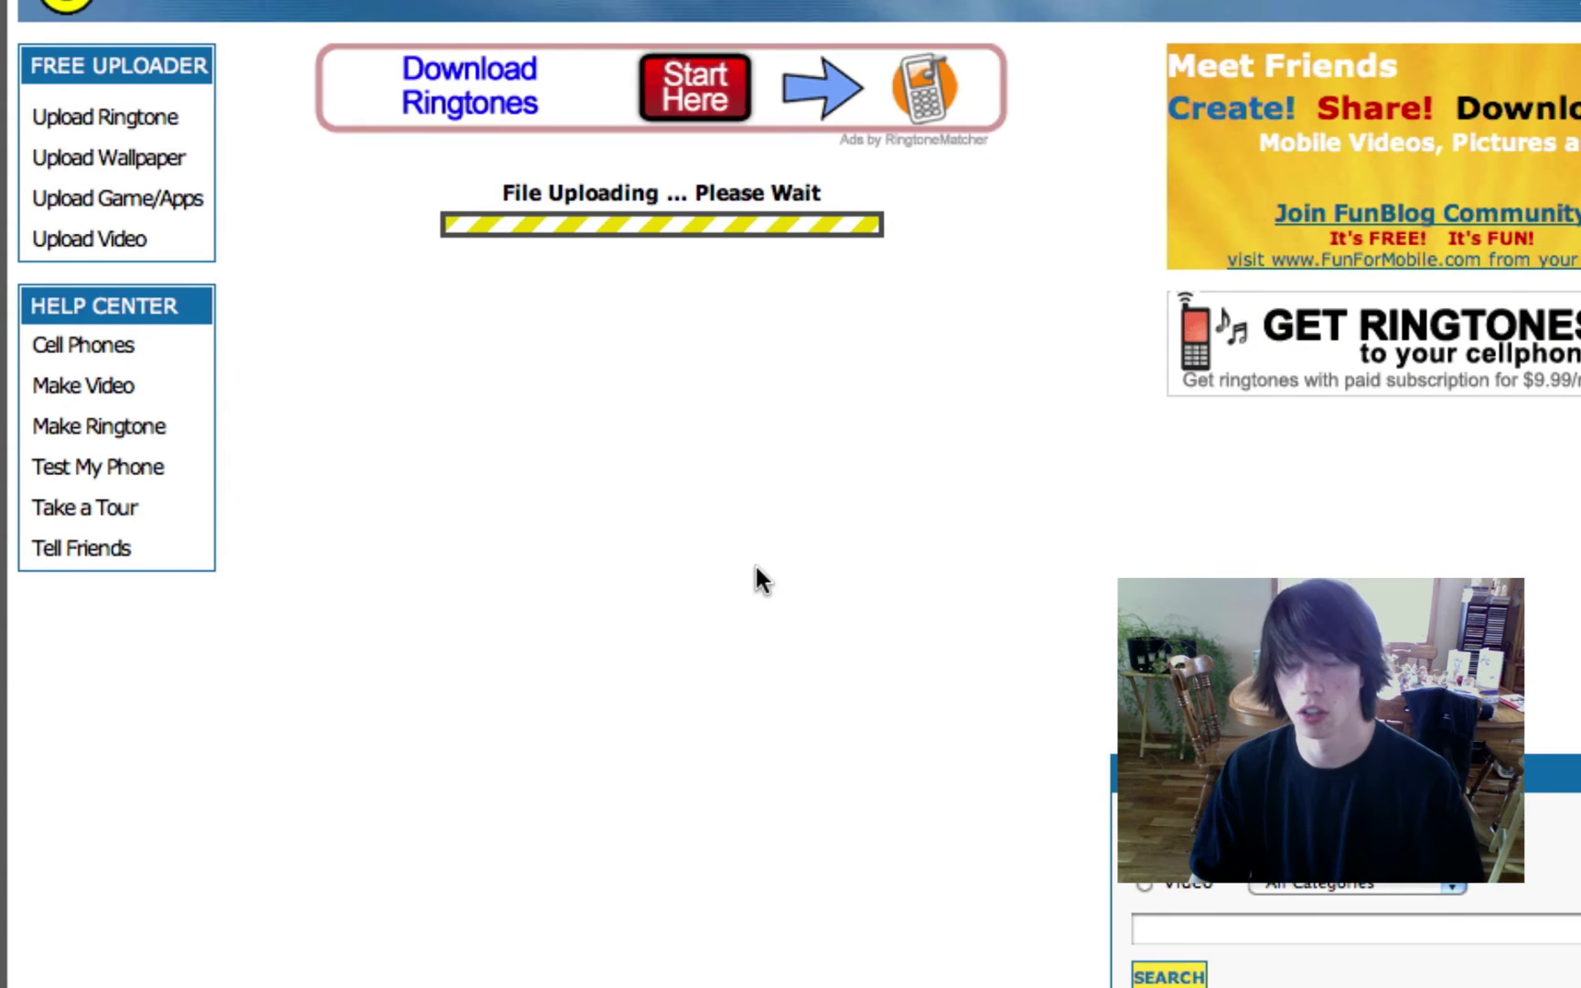